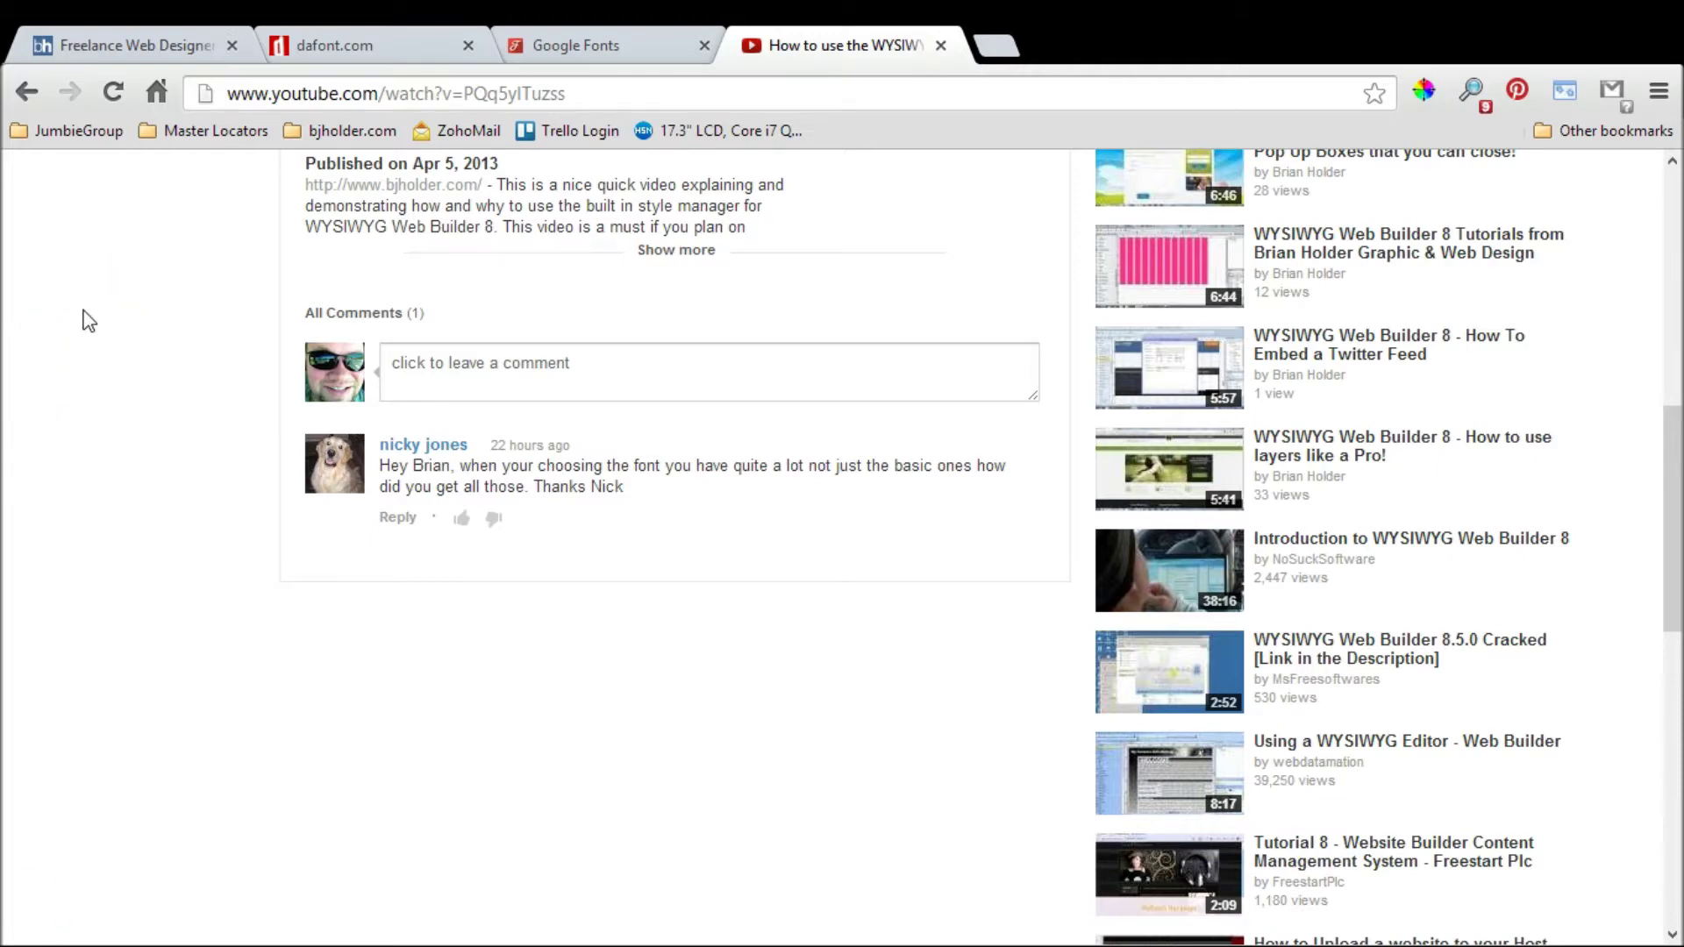
Switch to the dafont.com tab in Chrome to show its font catalogue
left_click(377, 37)
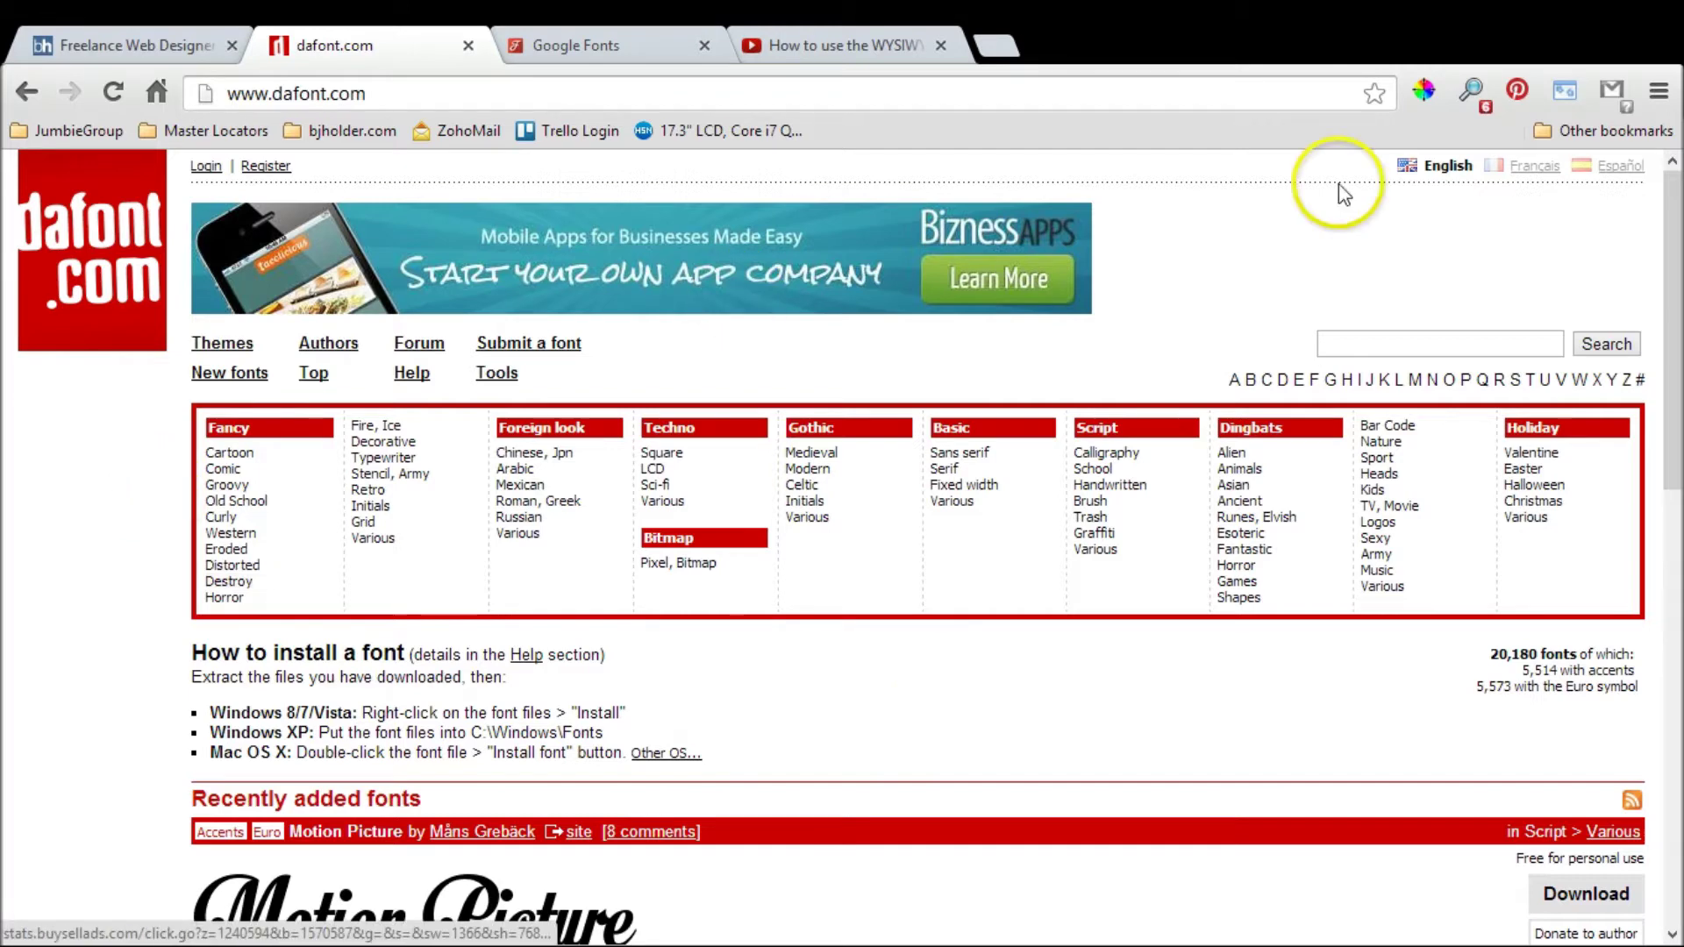
Scroll down the dafont home page and open the Basic > Sans serif category
left_click(1495, 340)
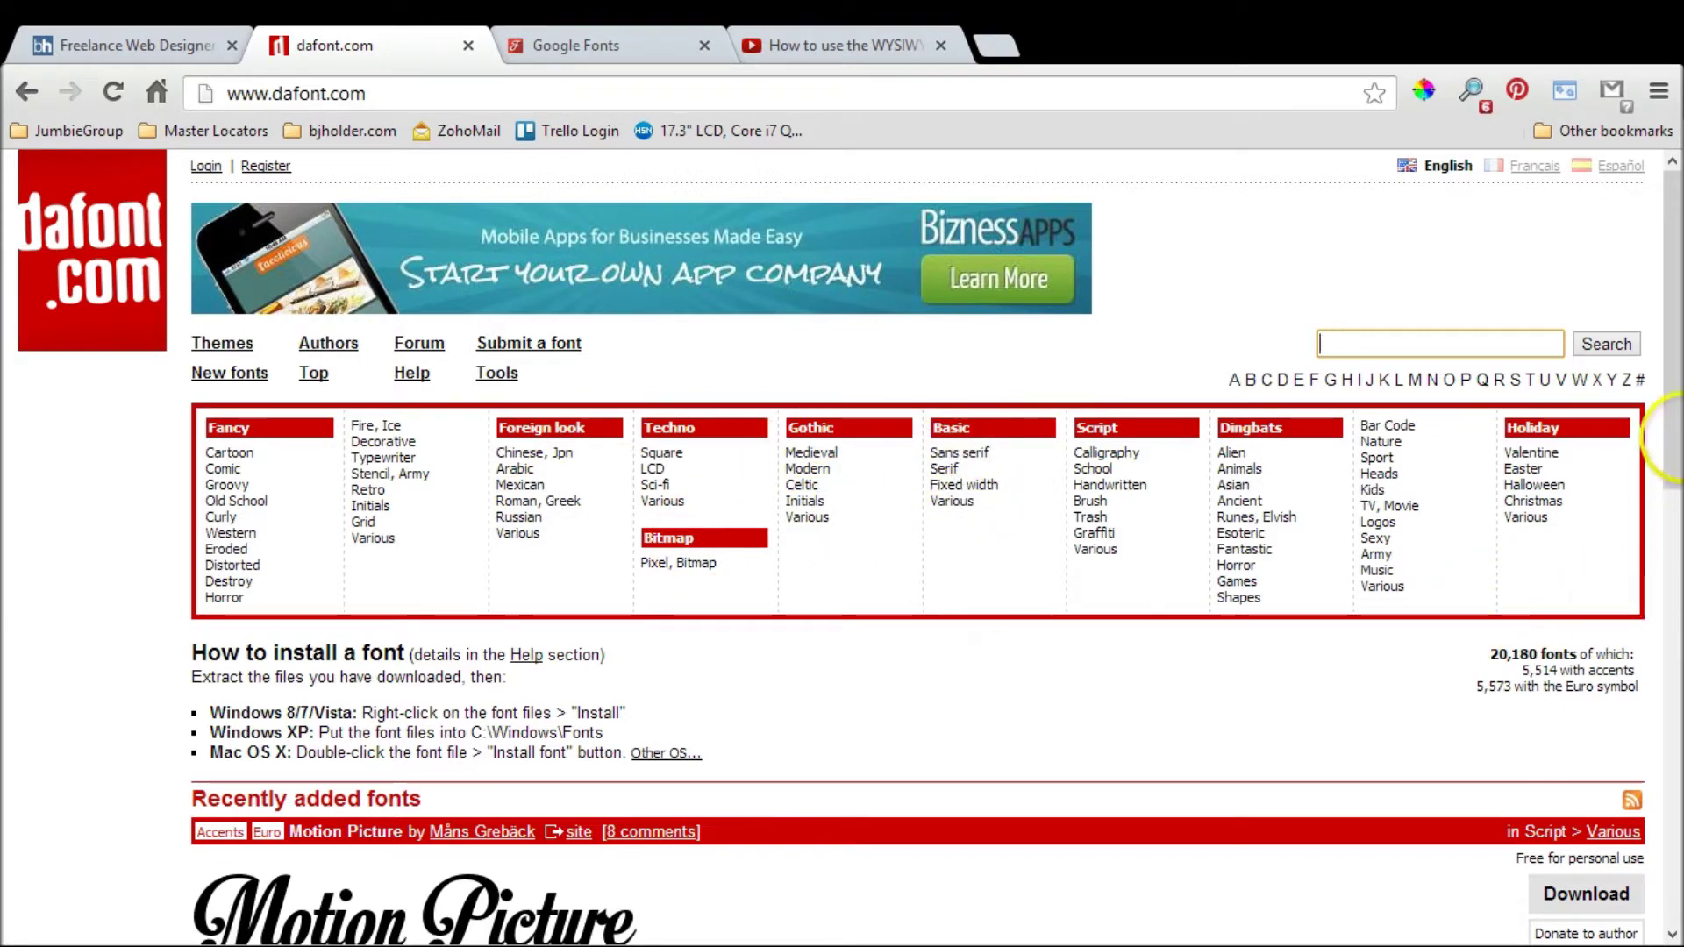
left_click(1671, 505)
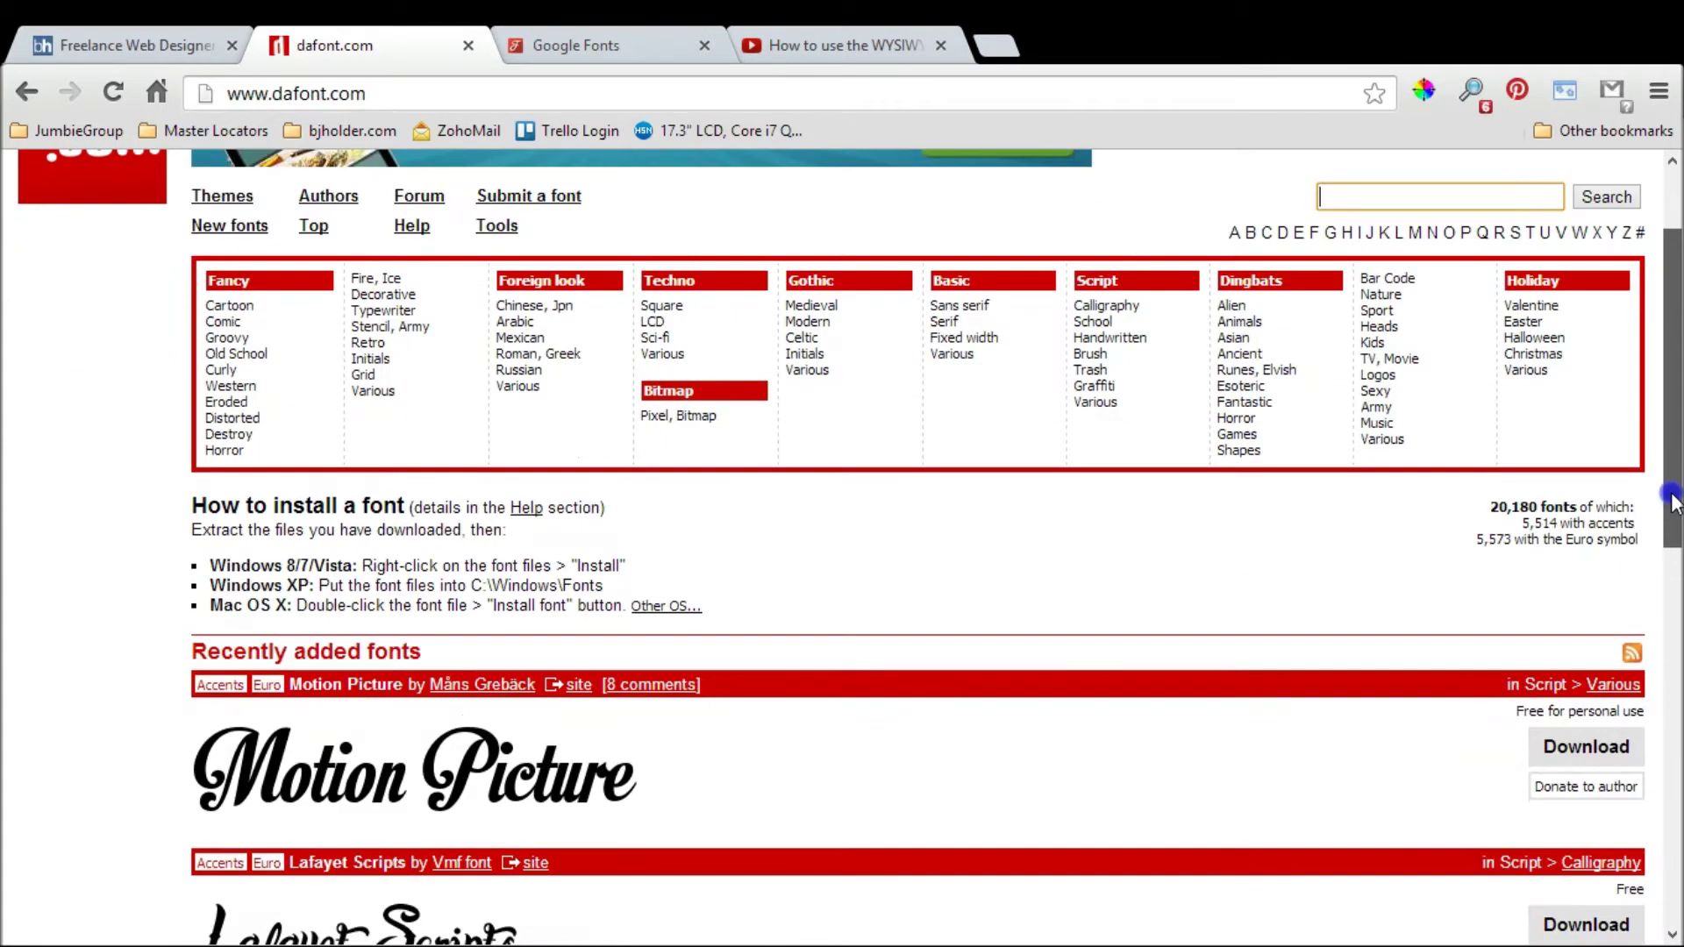
left_click_drag(1671, 502, 1672, 466)
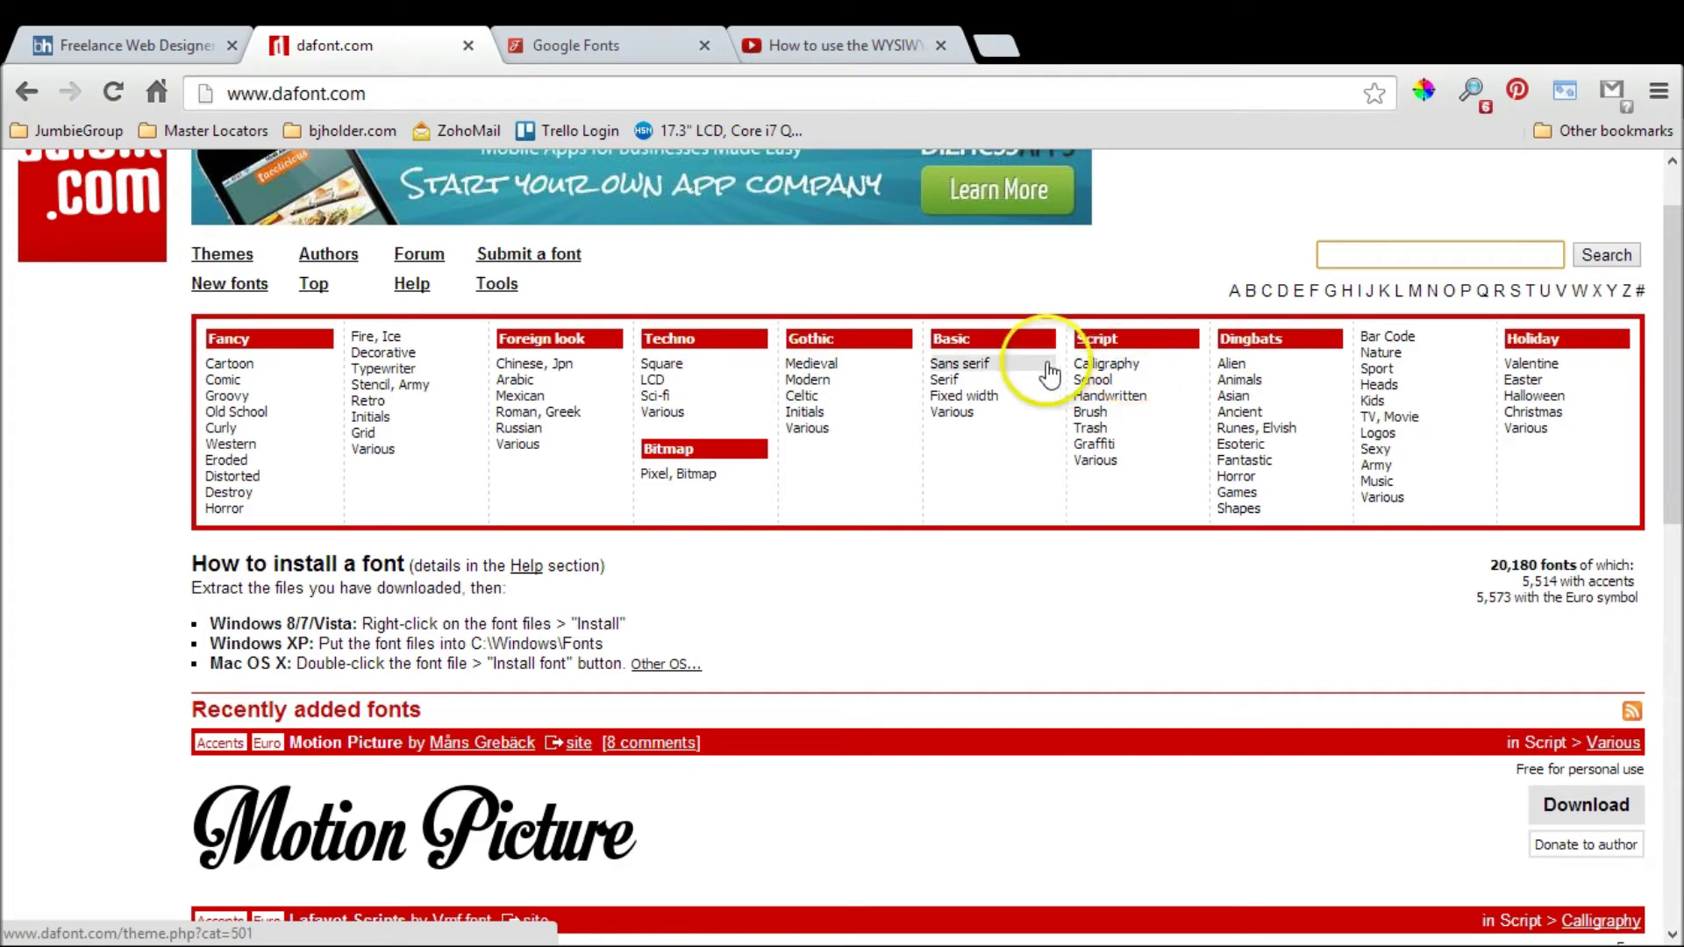
left_click(963, 368)
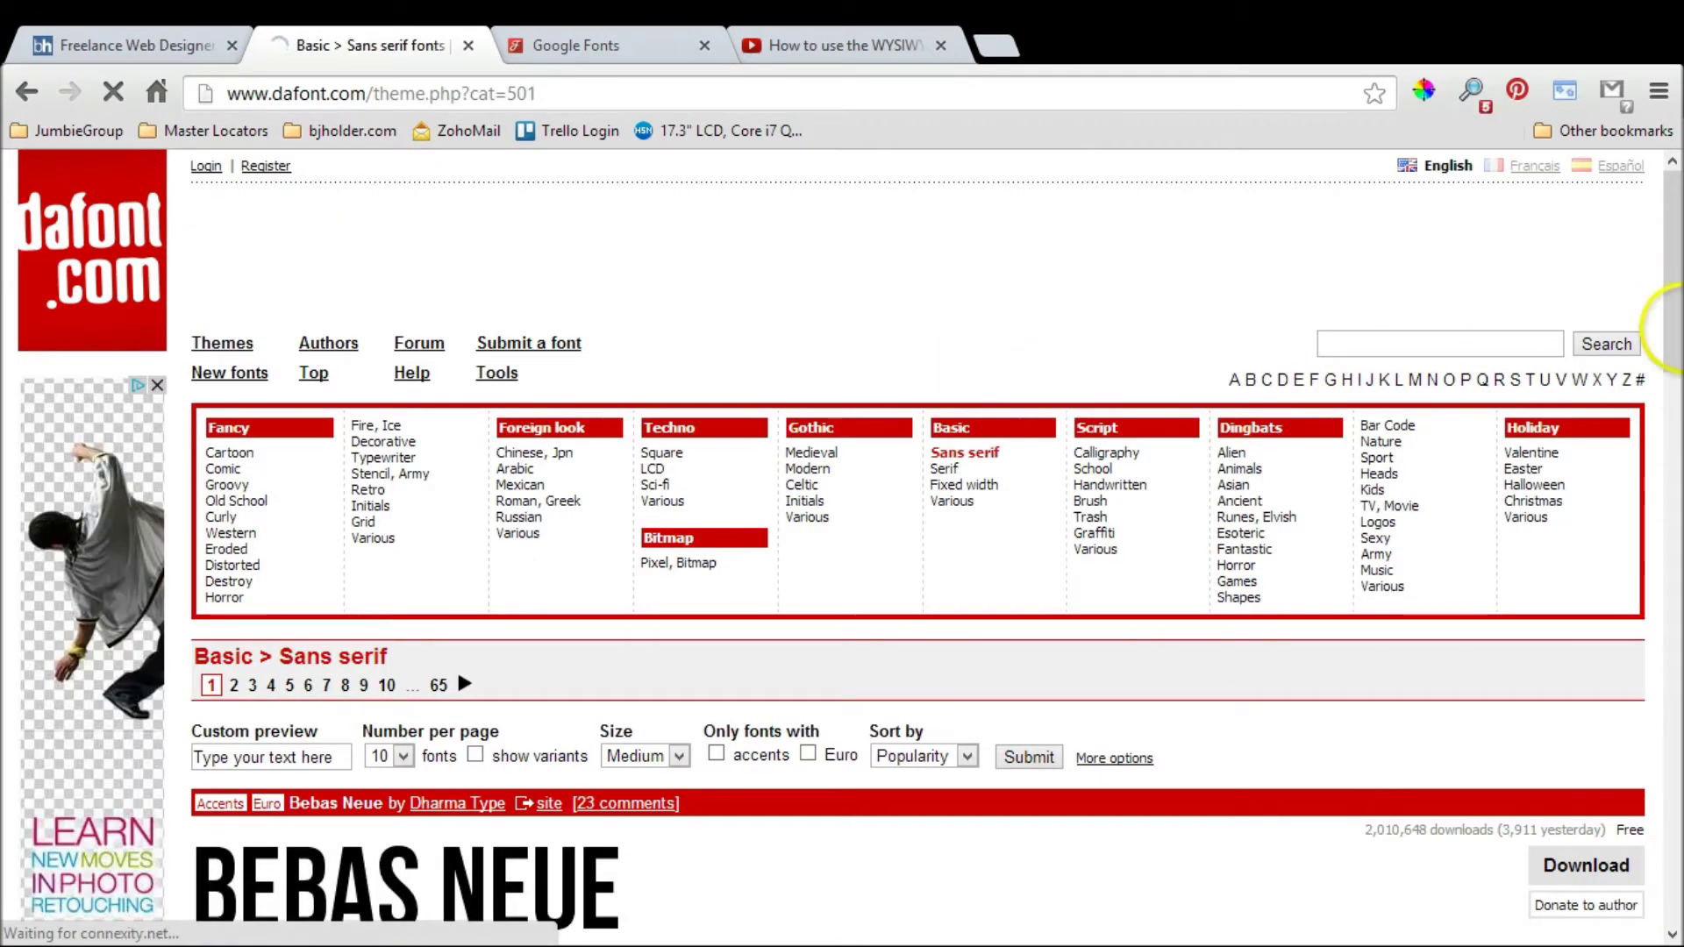
Preview the Sans serif fonts as 'LogoType' with 50 fonts per page and submit
left_click_drag(1674, 316, 1676, 381)
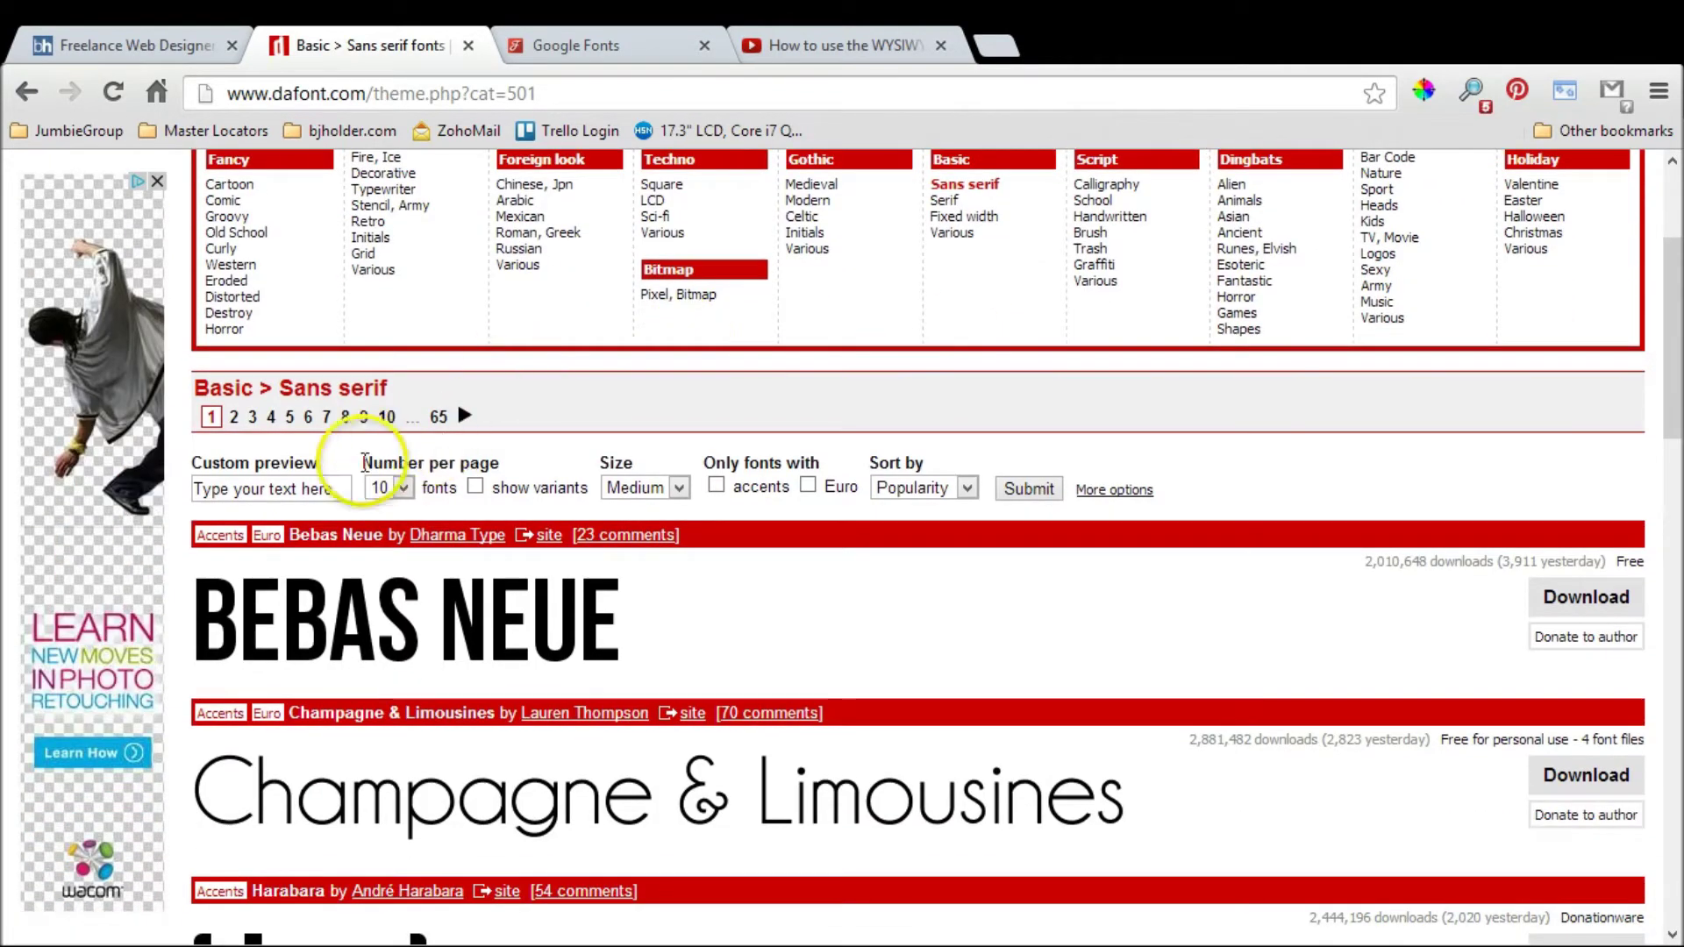
left_click(309, 488)
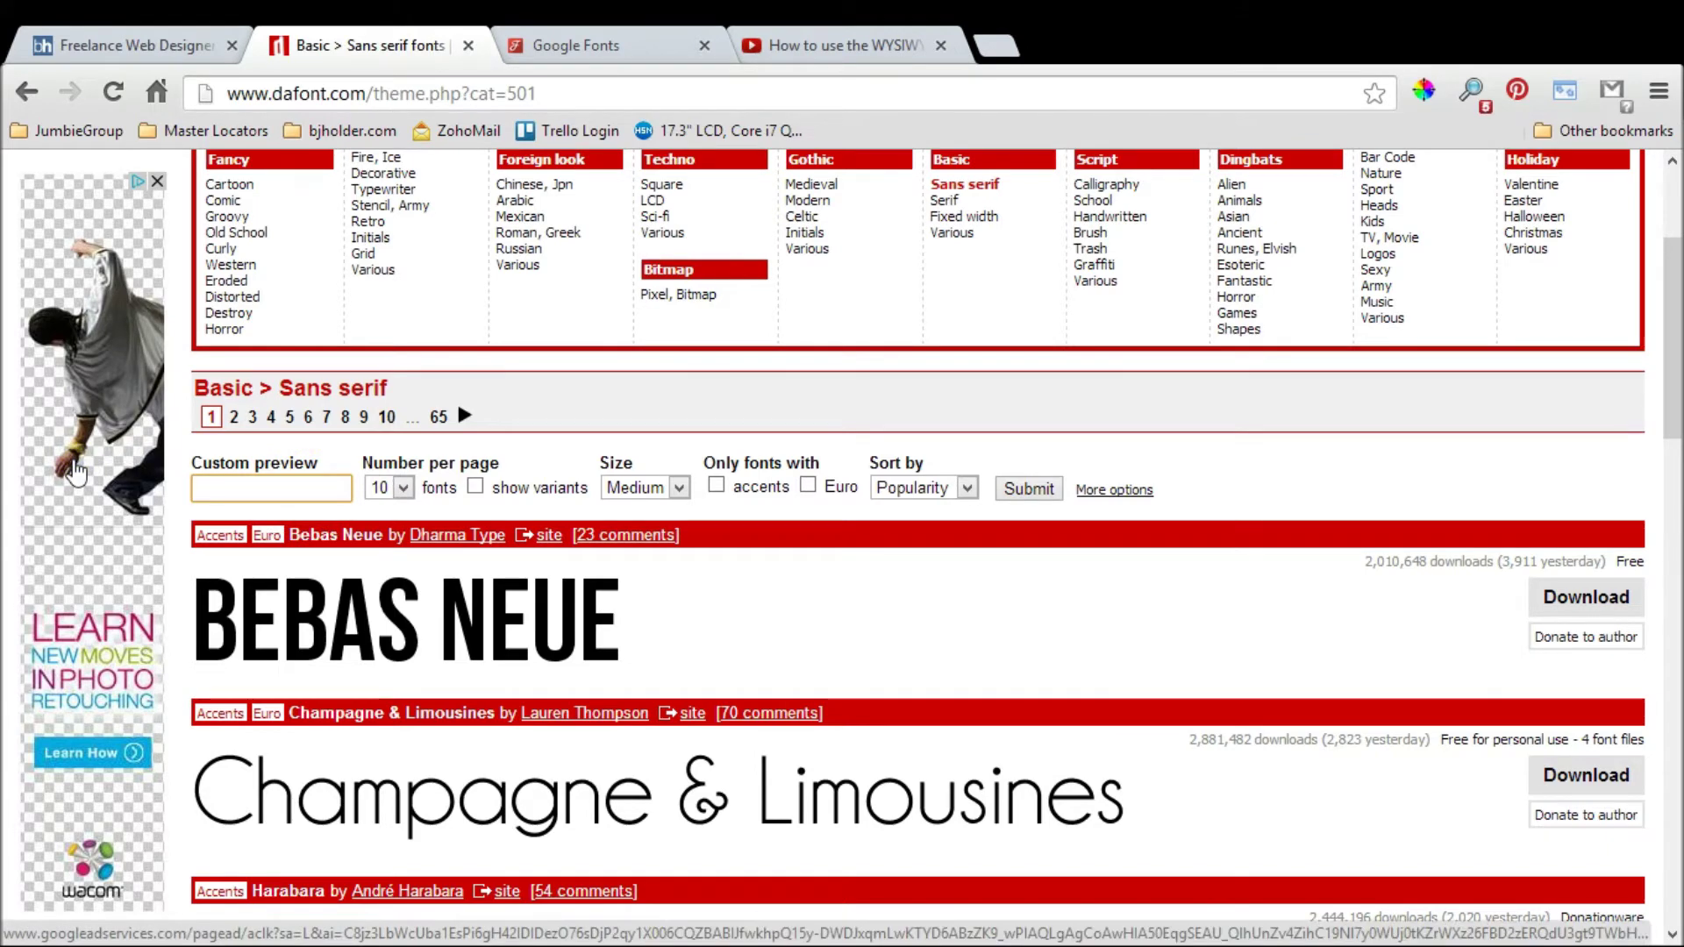
type("LogoType")
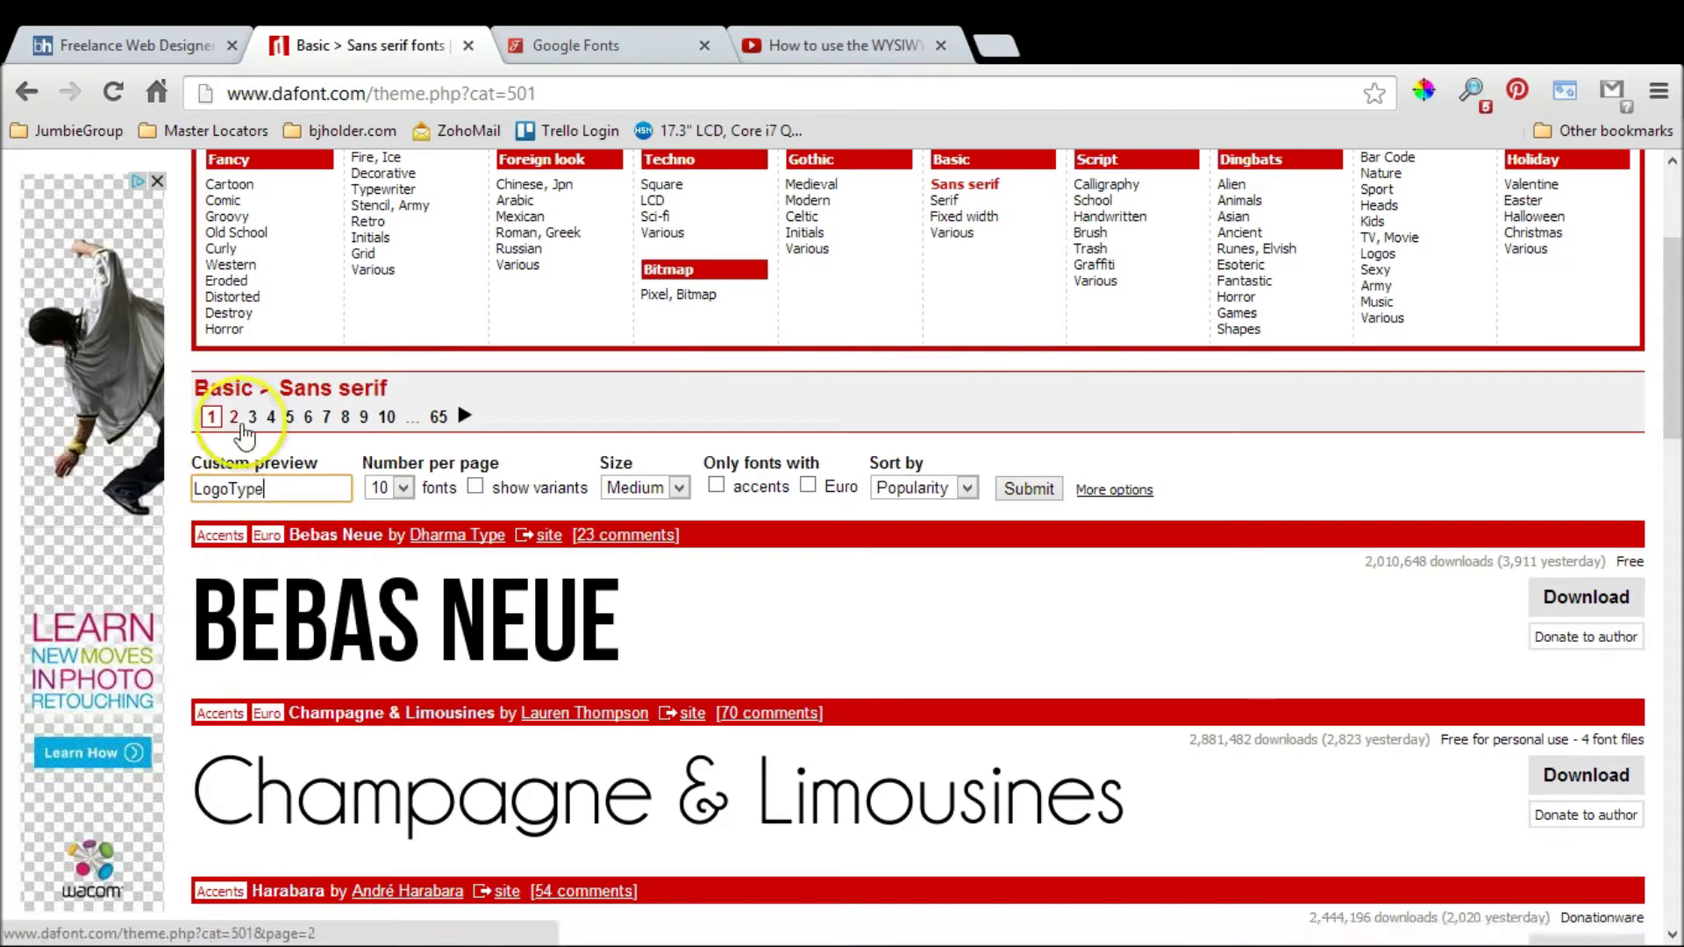
left_click(429, 493)
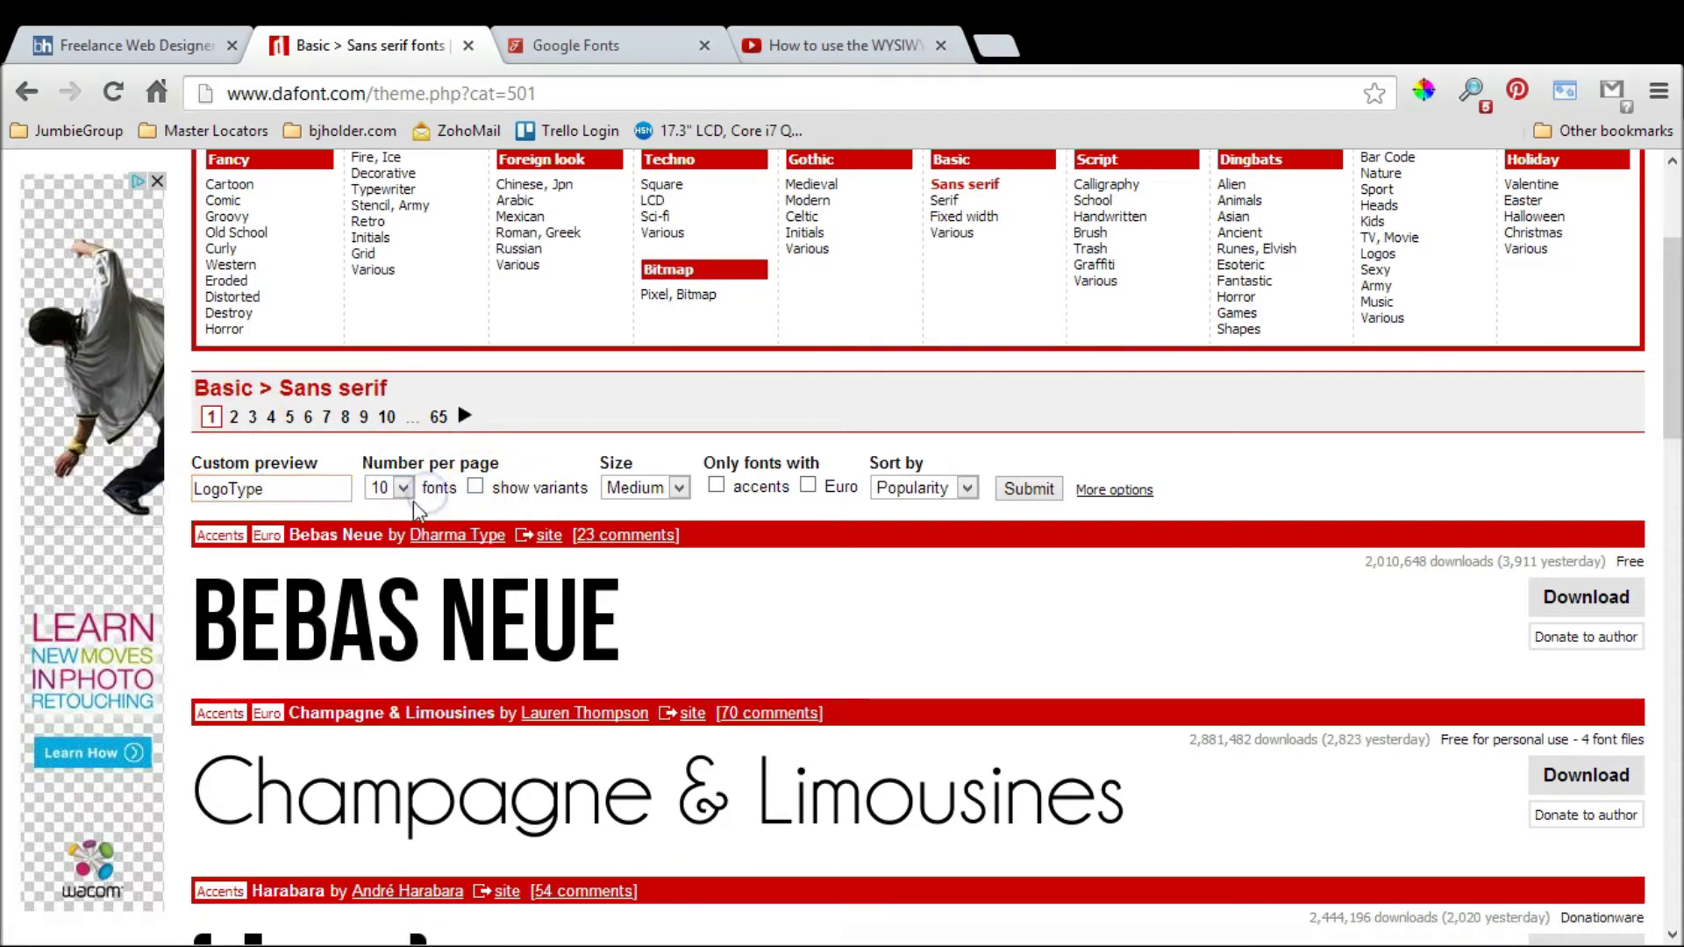
left_click(403, 488)
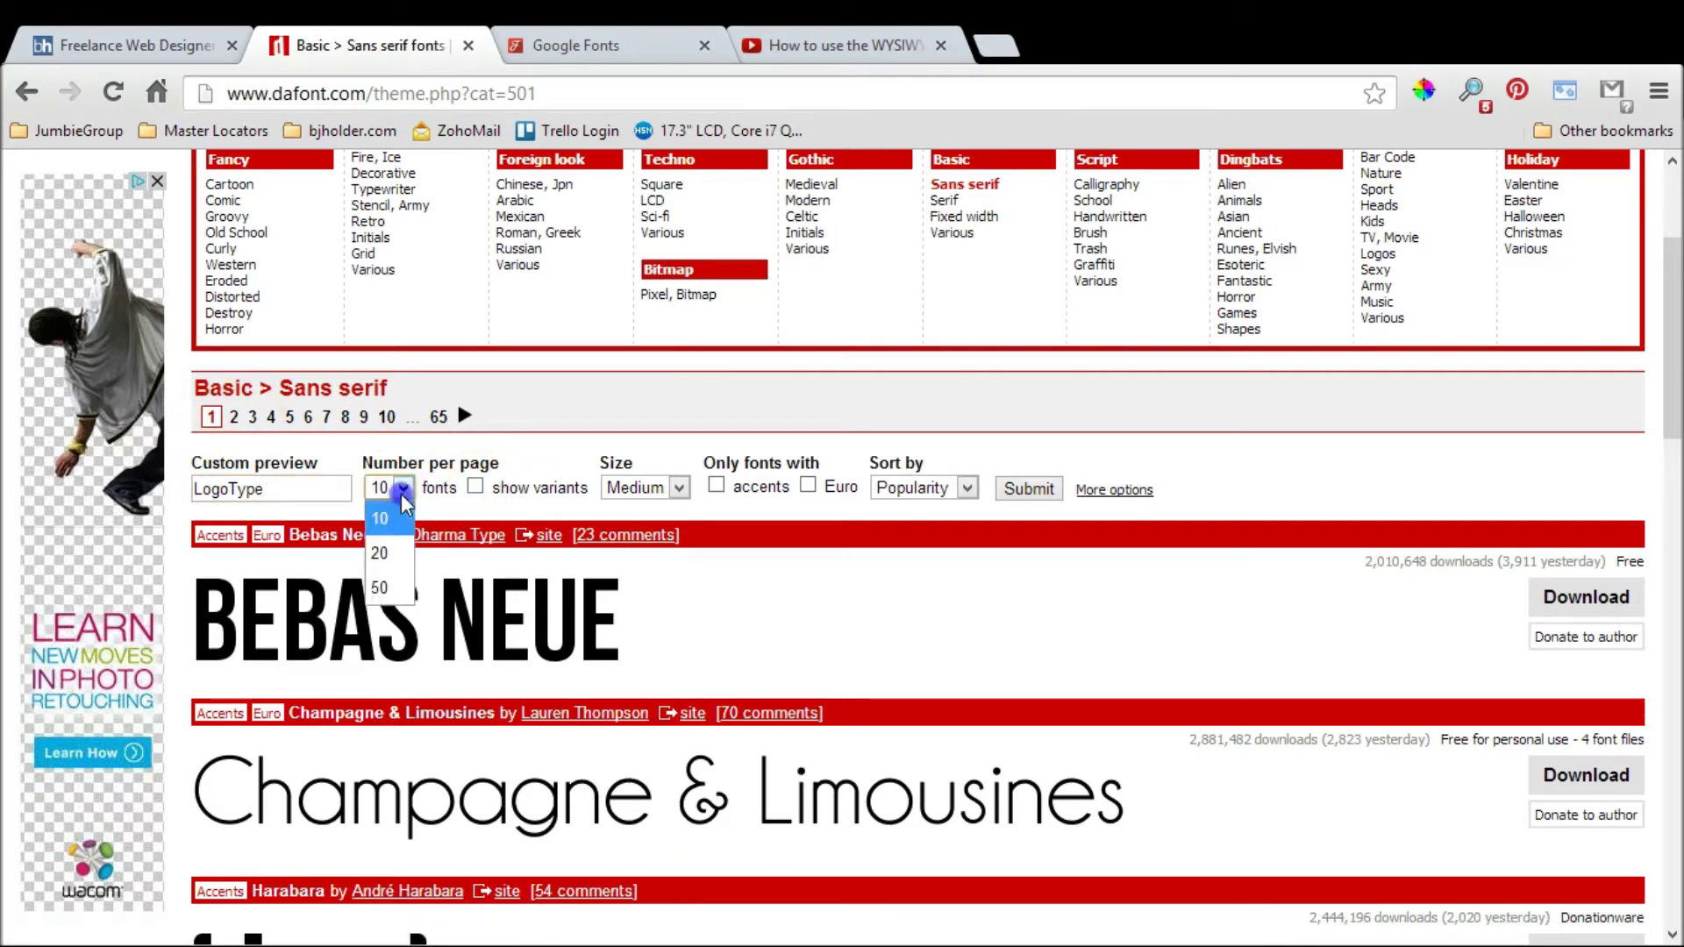
left_click(379, 587)
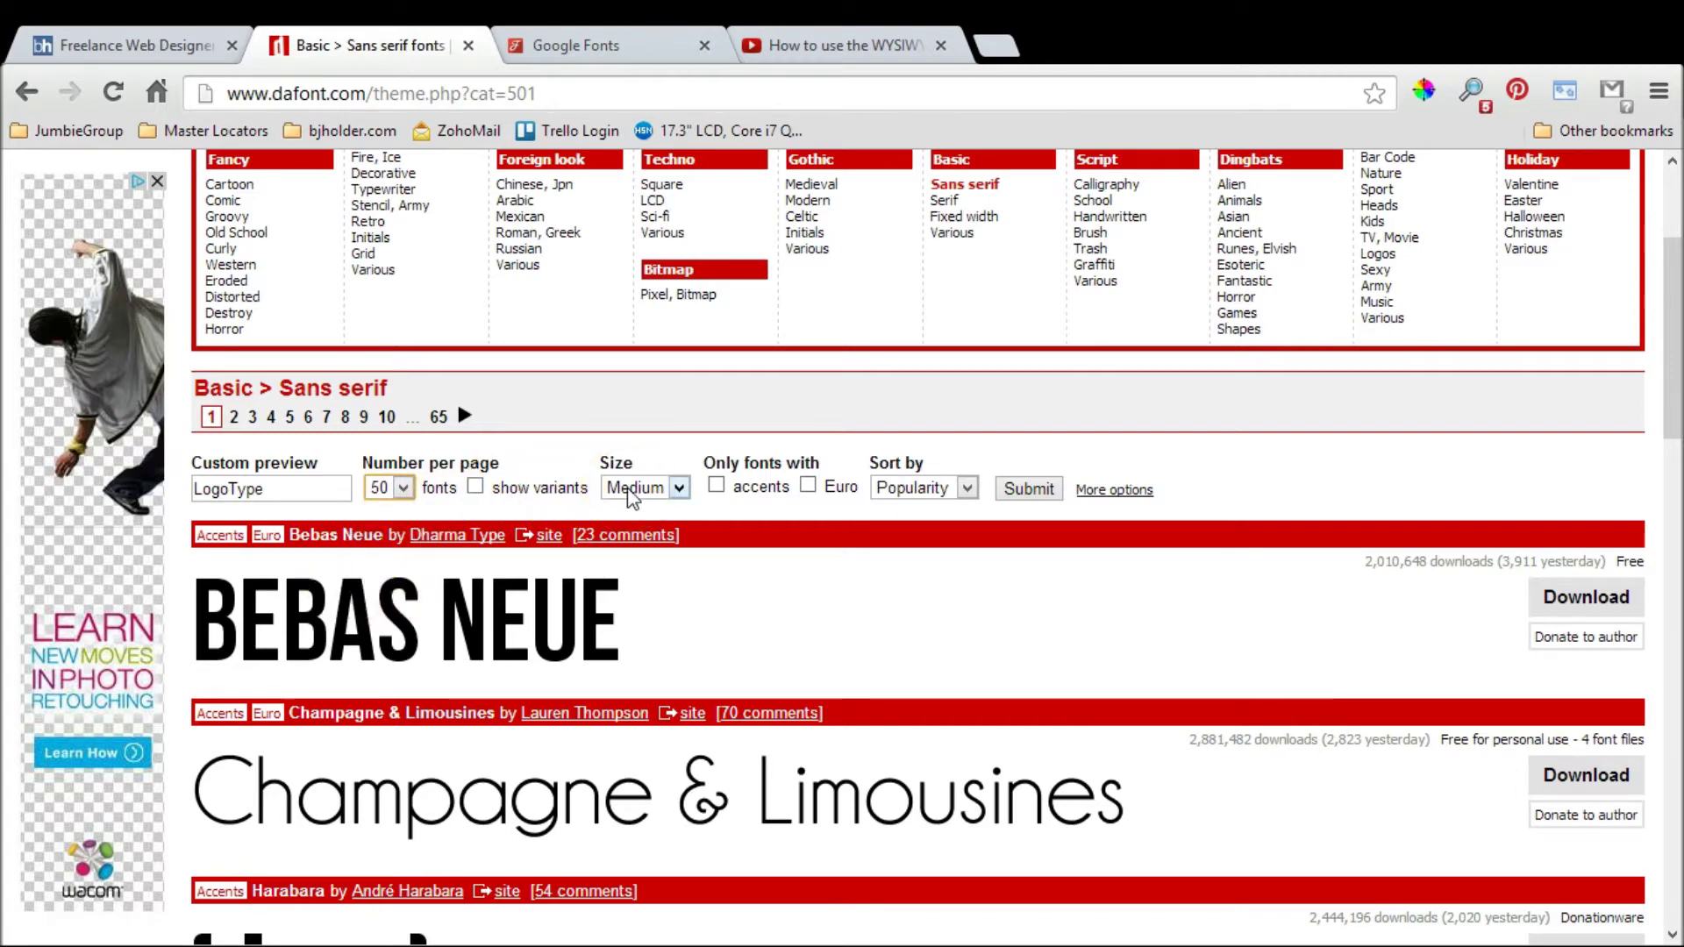
key("ctrl+plus")
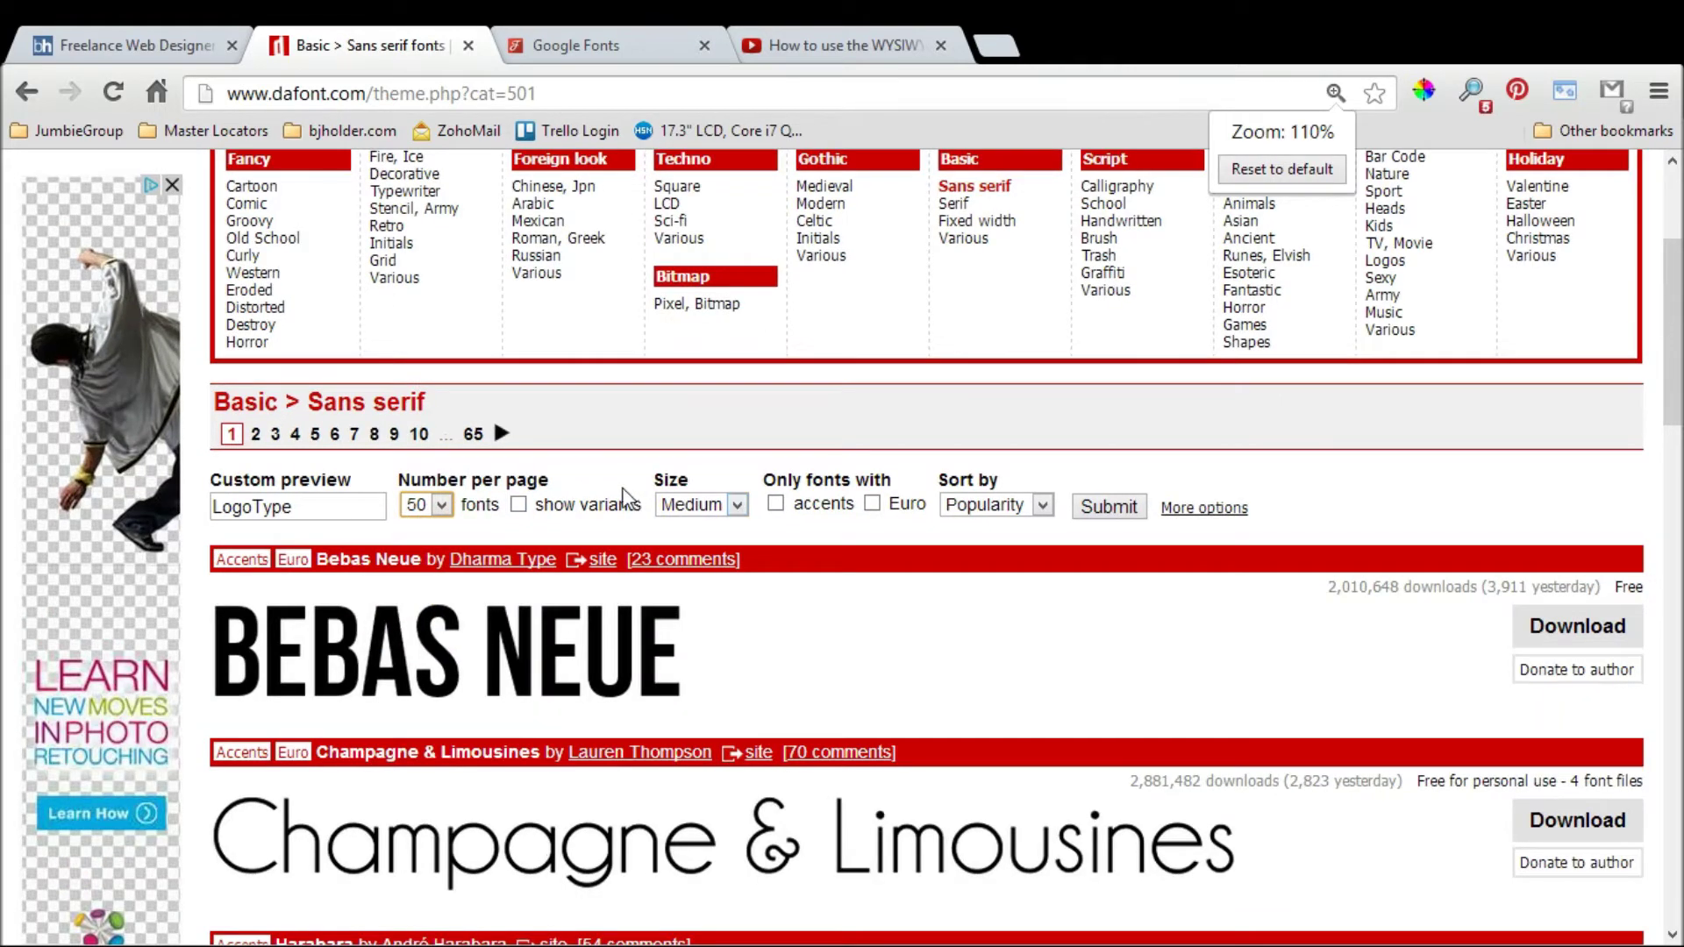
key("ctrl+minus")
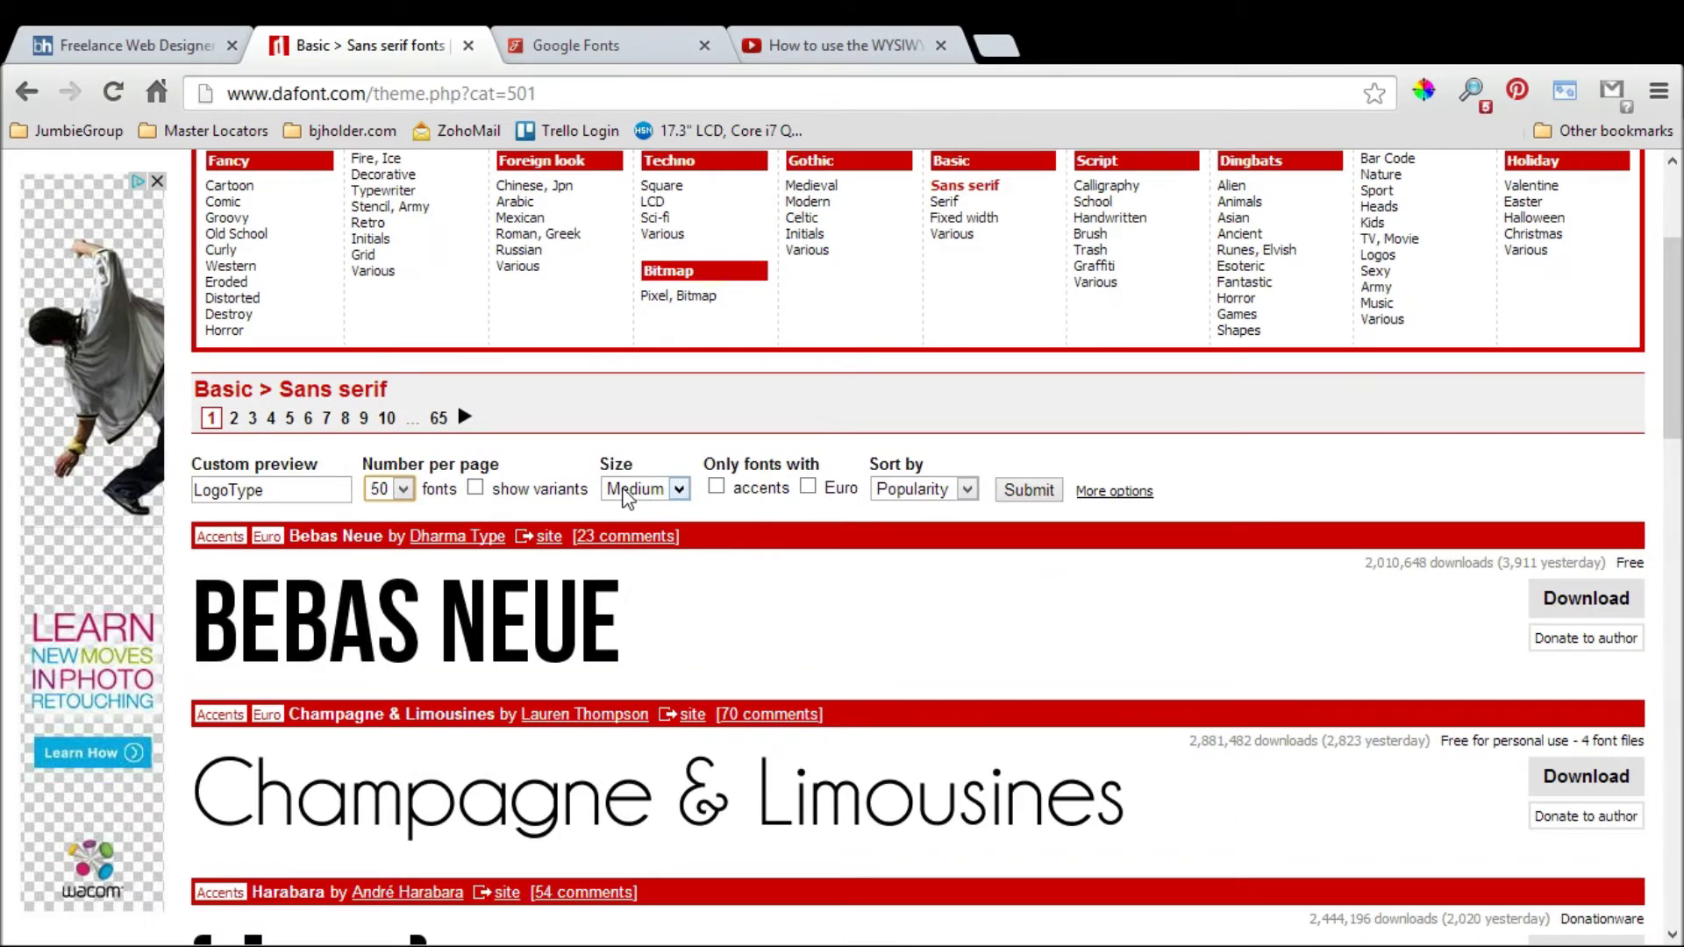
left_click(1029, 492)
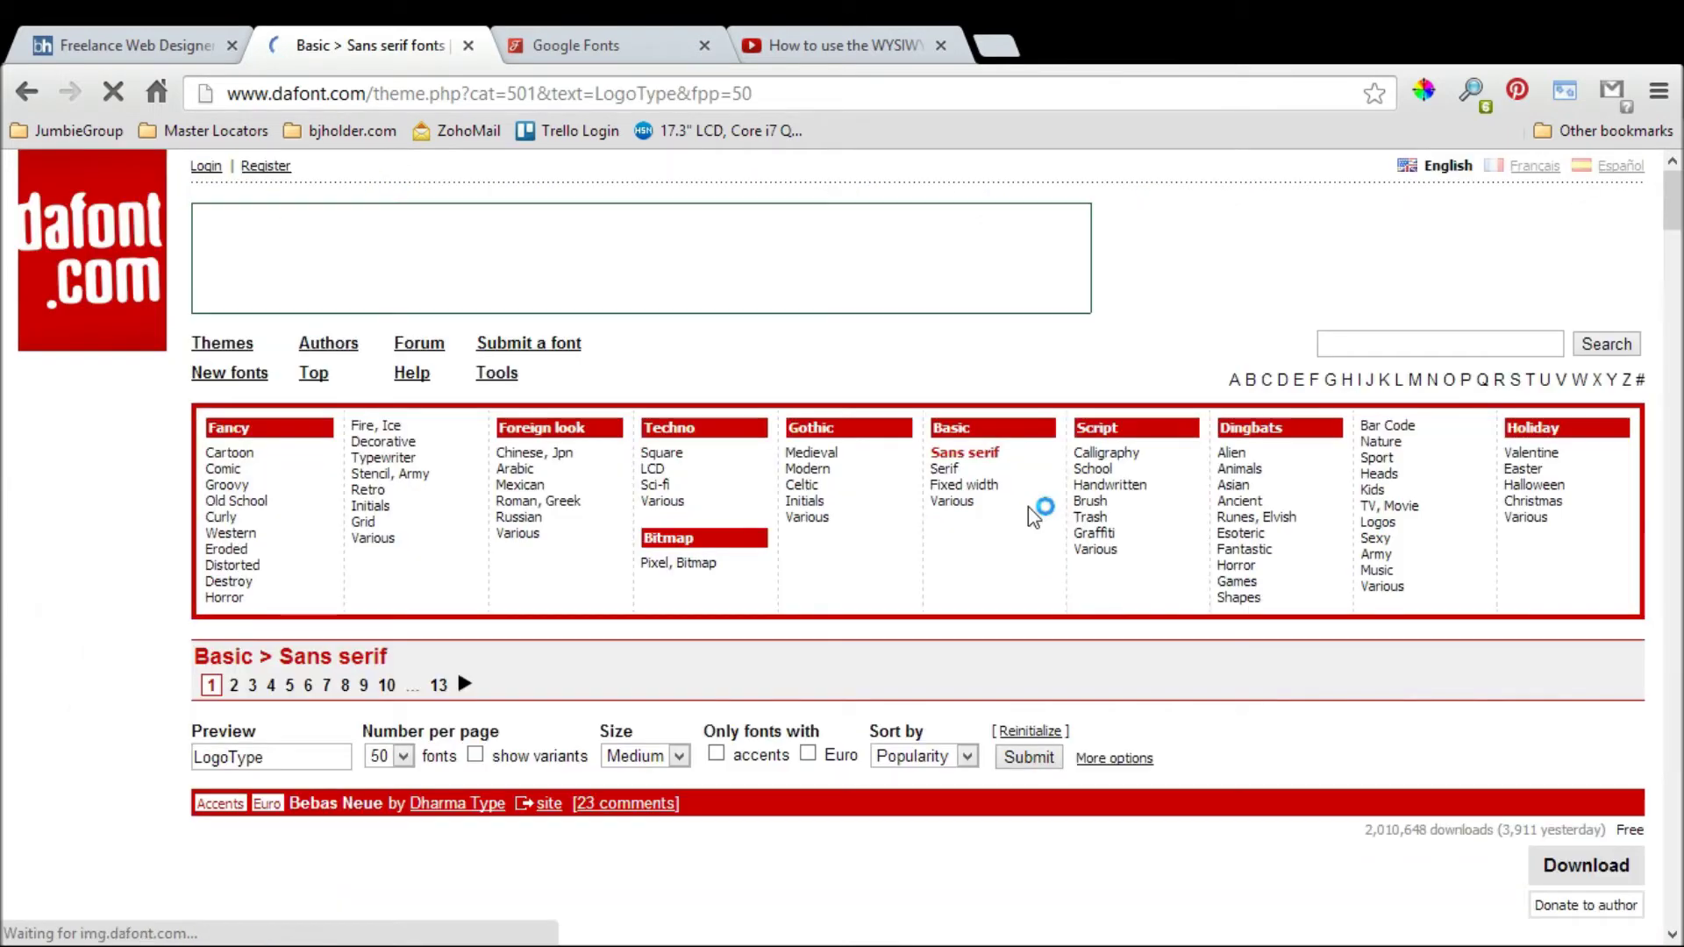
scroll(1035, 516, "down", 6)
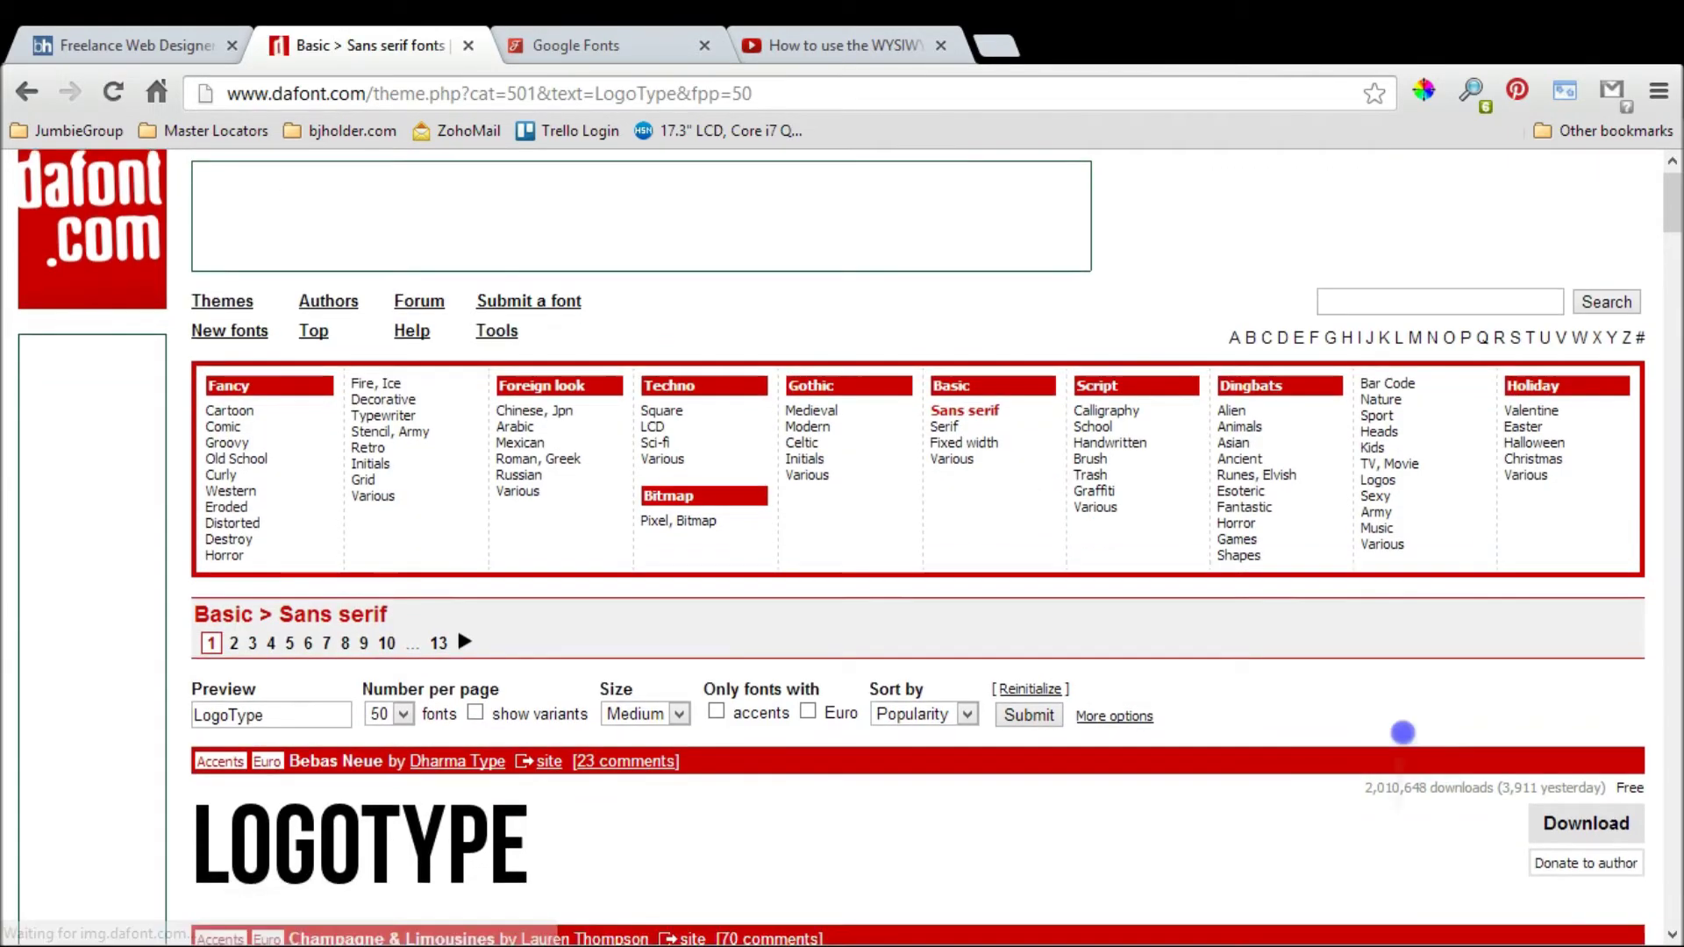
scroll(1191, 825, "down", 7)
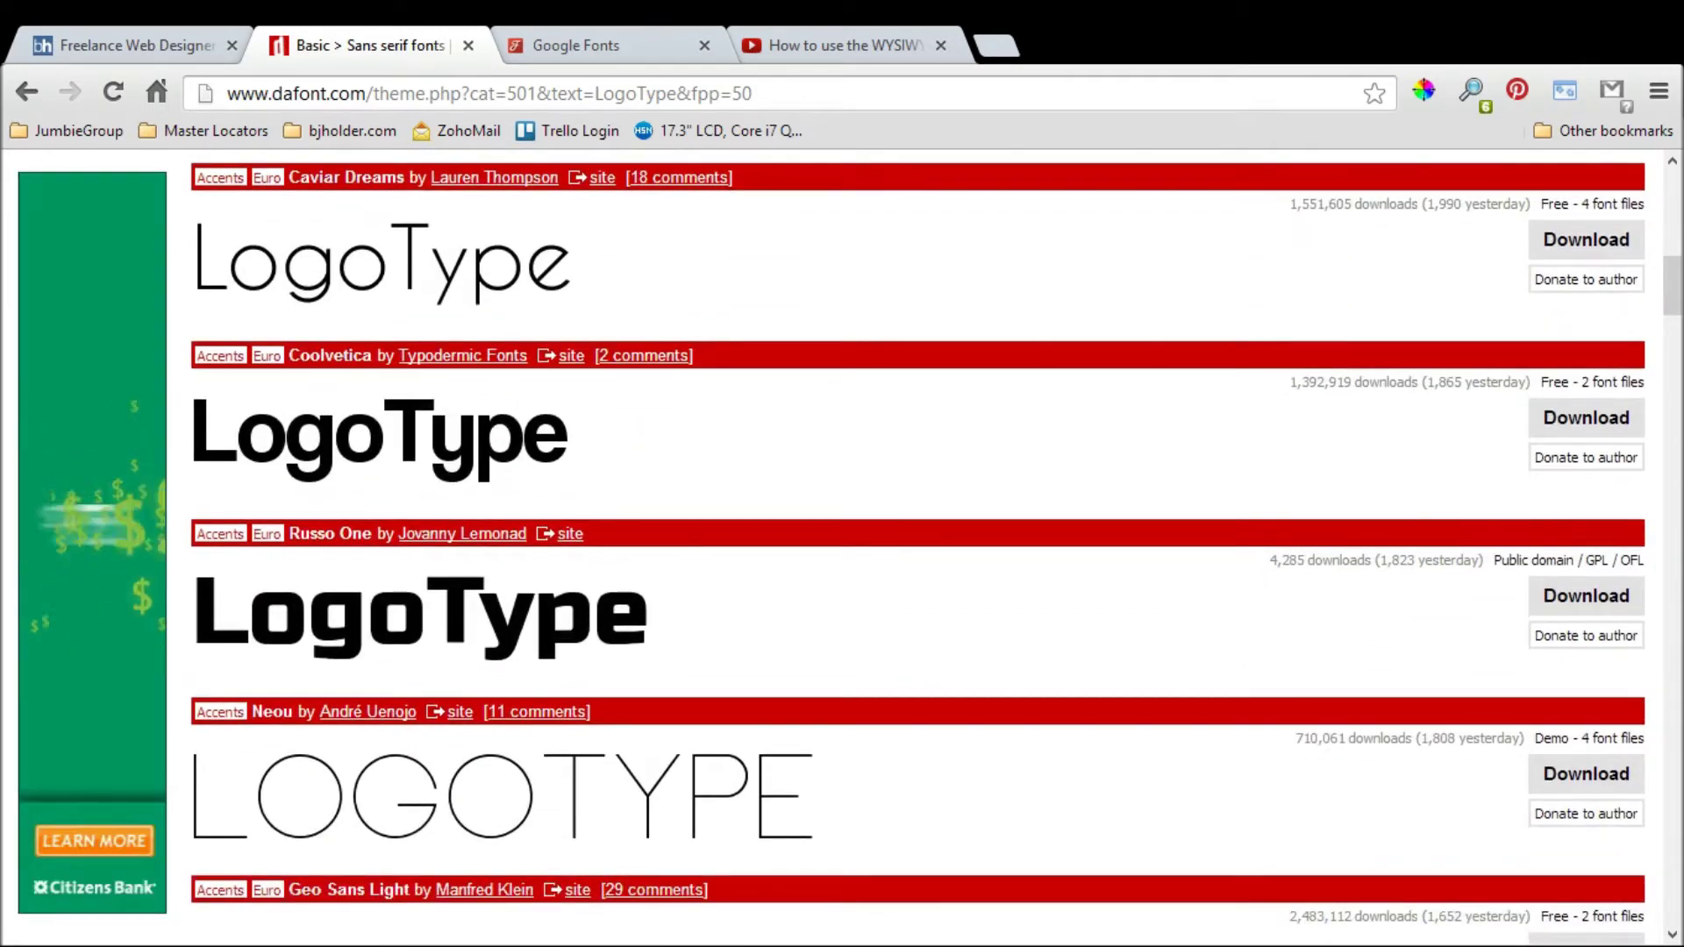
scroll(1206, 413, "down", 6)
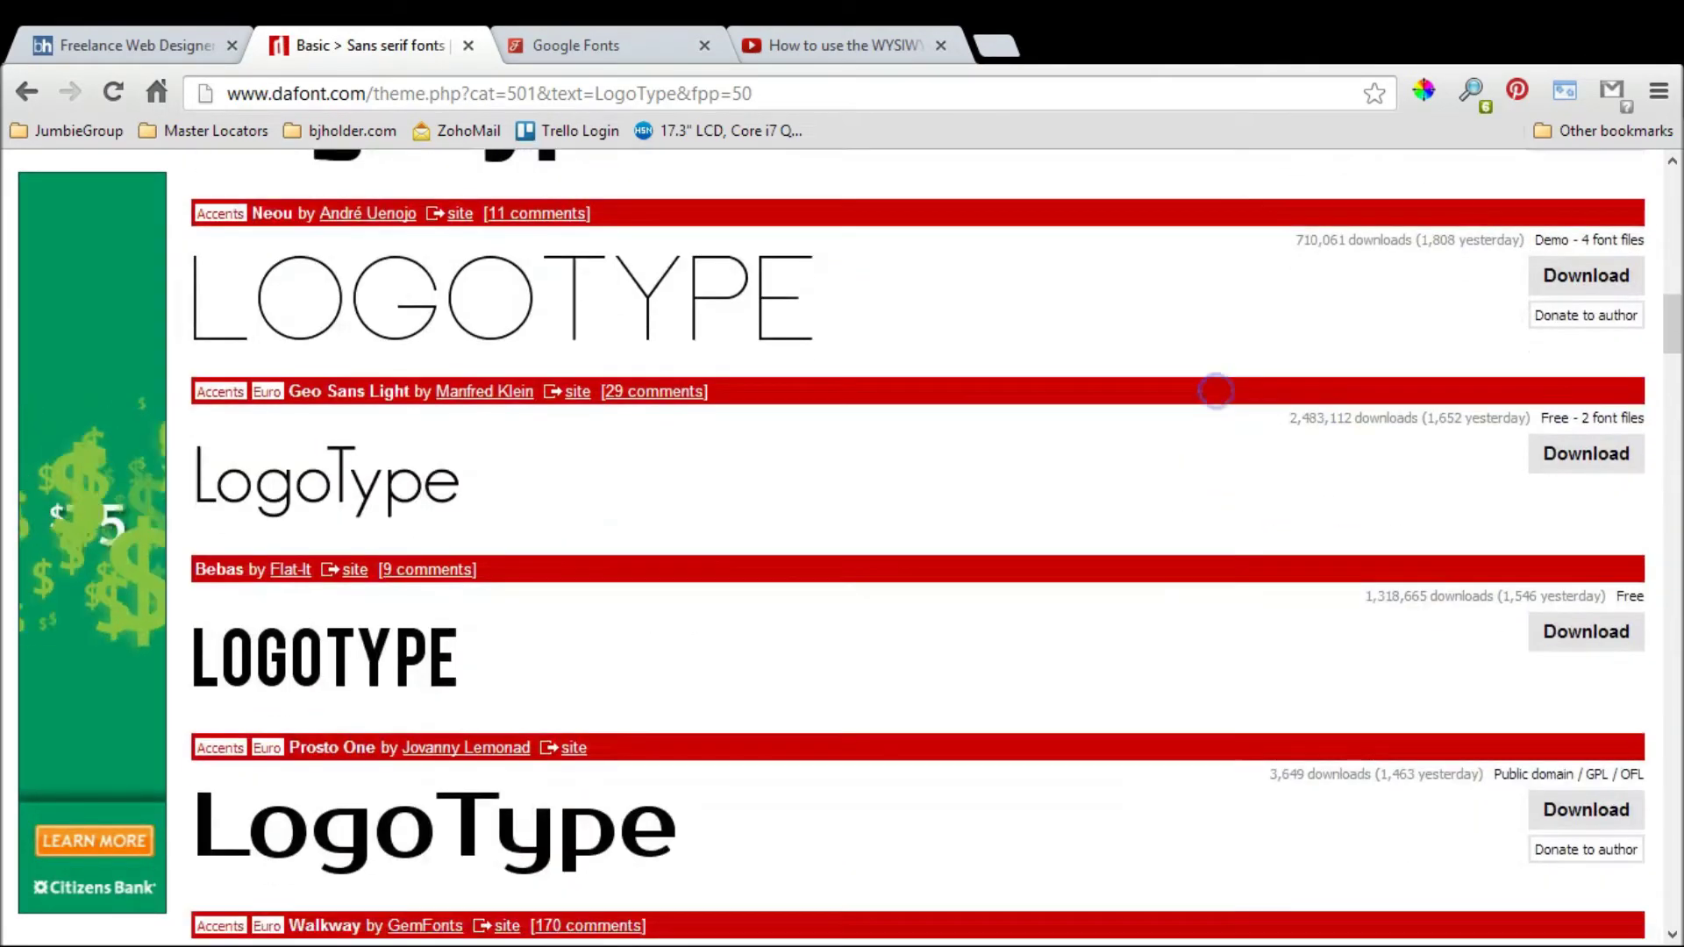
scroll(1155, 567, "down", 10)
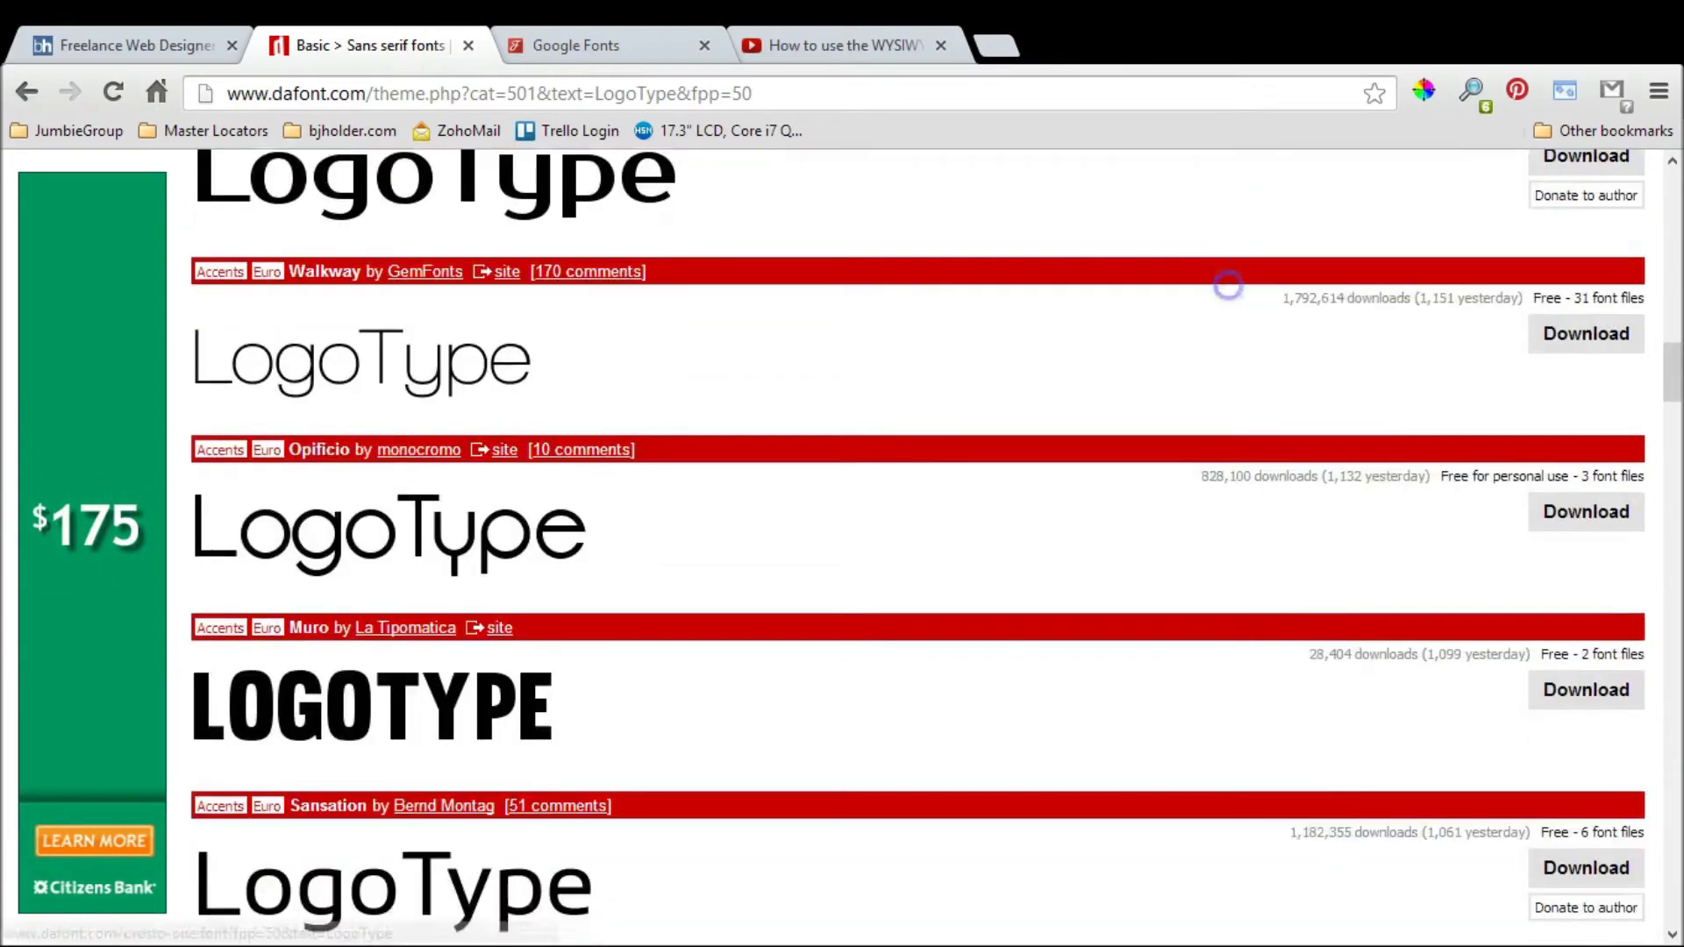
scroll(1134, 652, "down", 12)
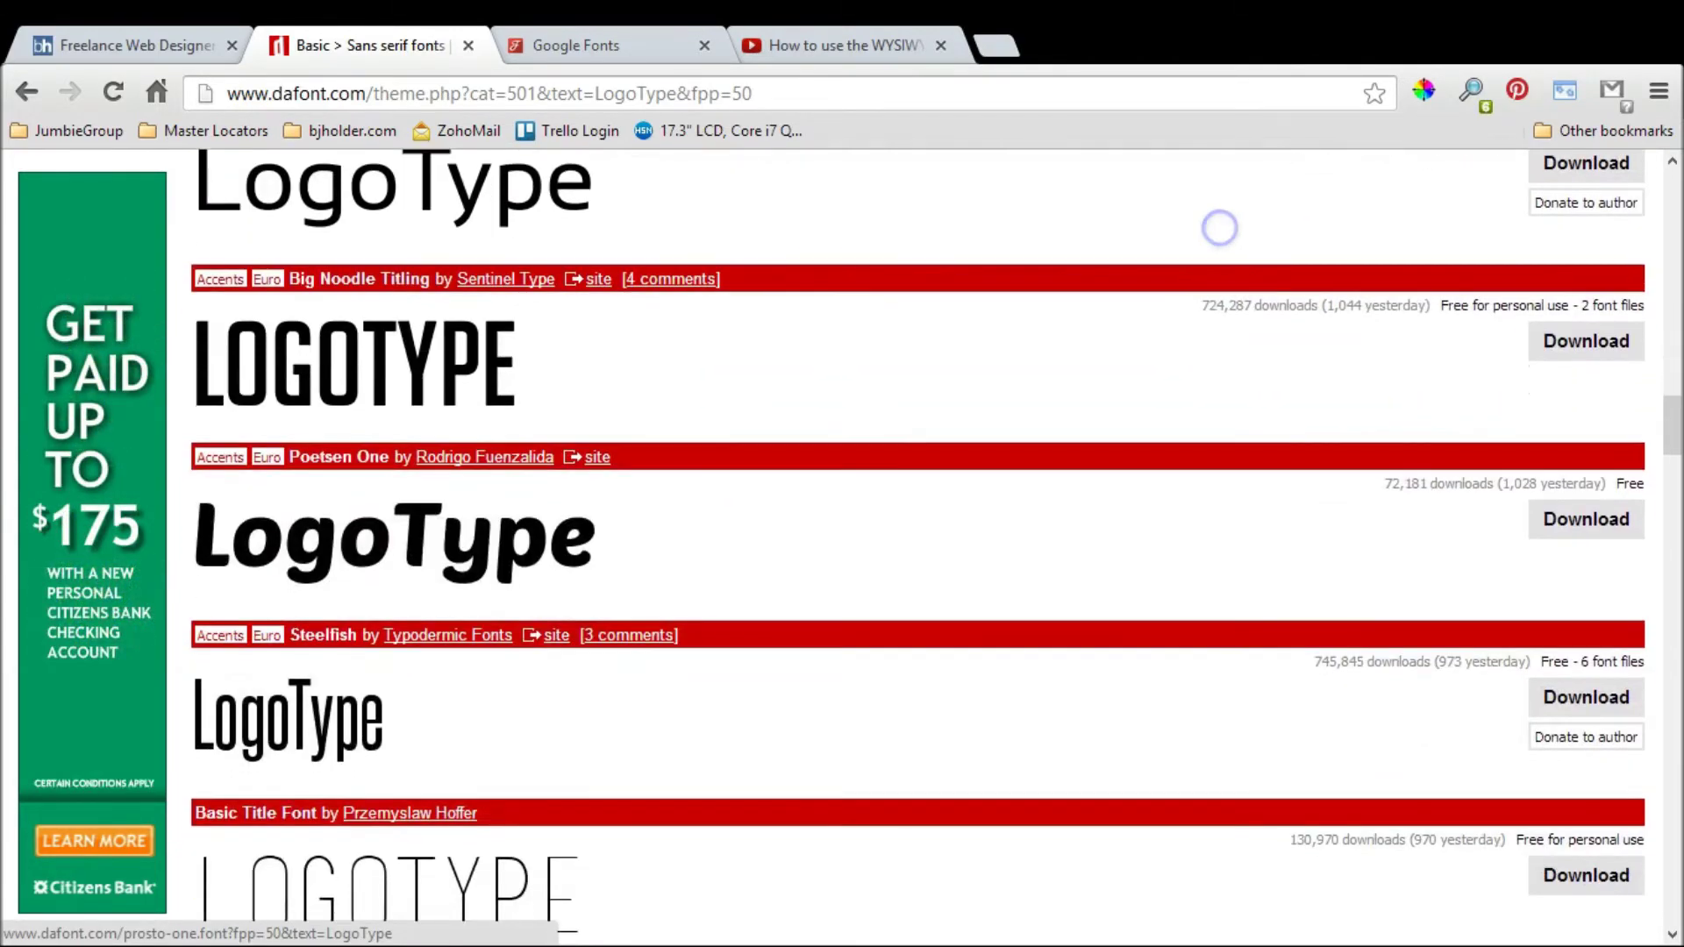
scroll(1155, 282, "down", 8)
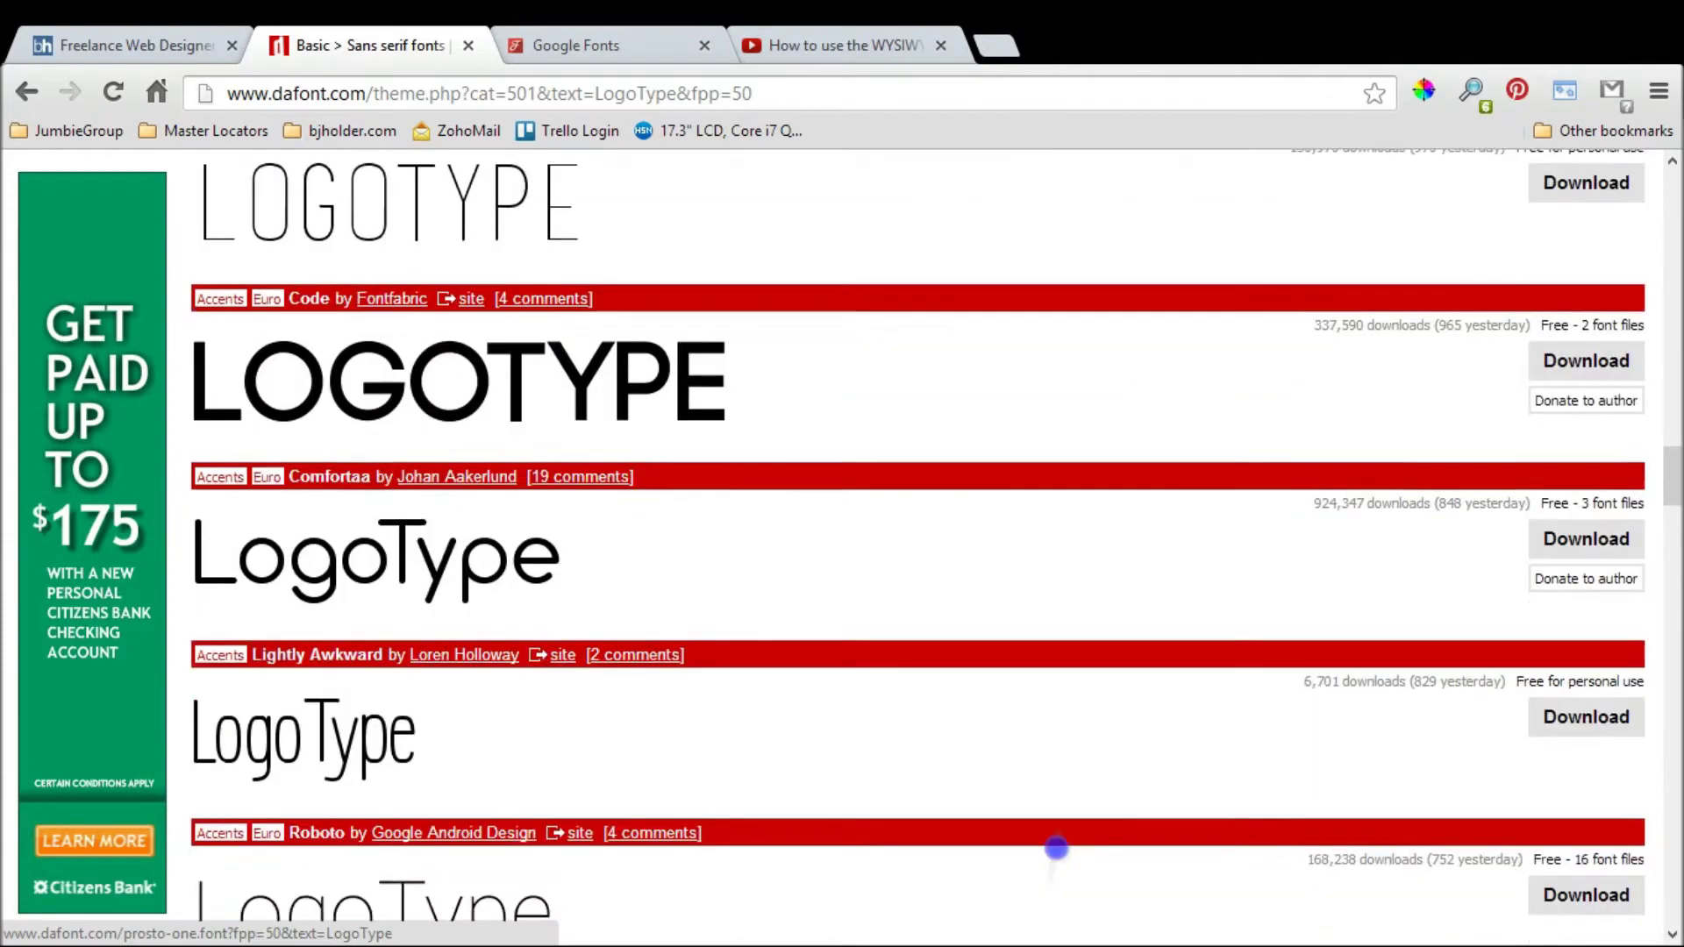
scroll(1204, 353, "up", 4)
scroll(1257, 509, "up", 20)
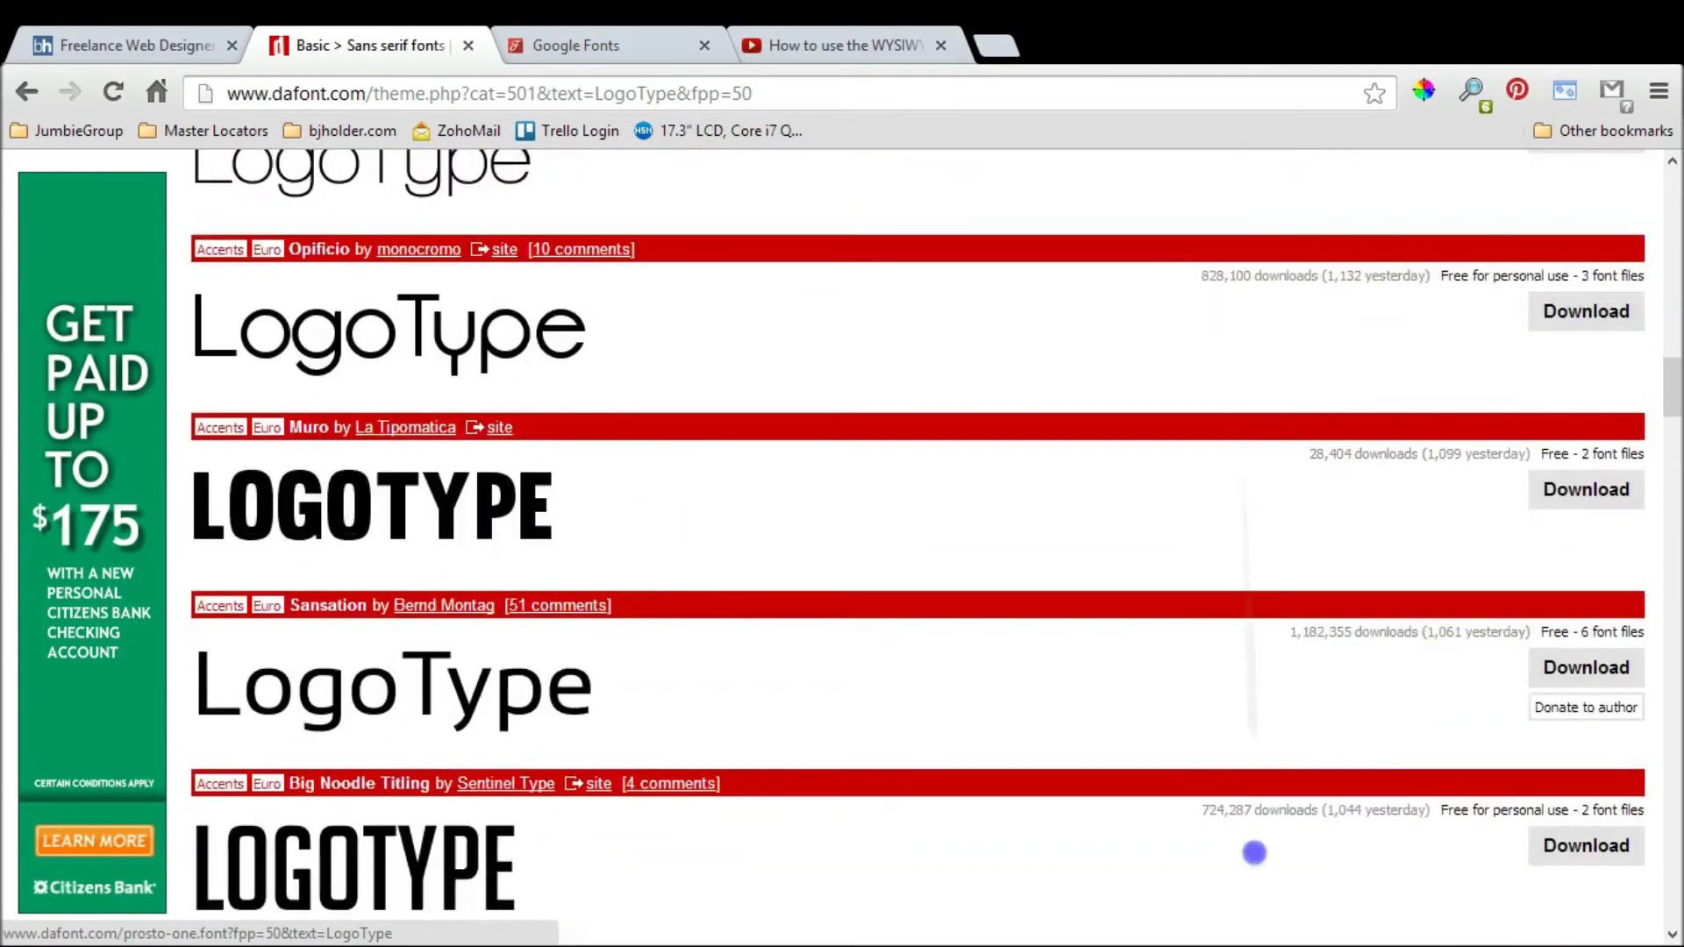
scroll(1272, 684, "up", 15)
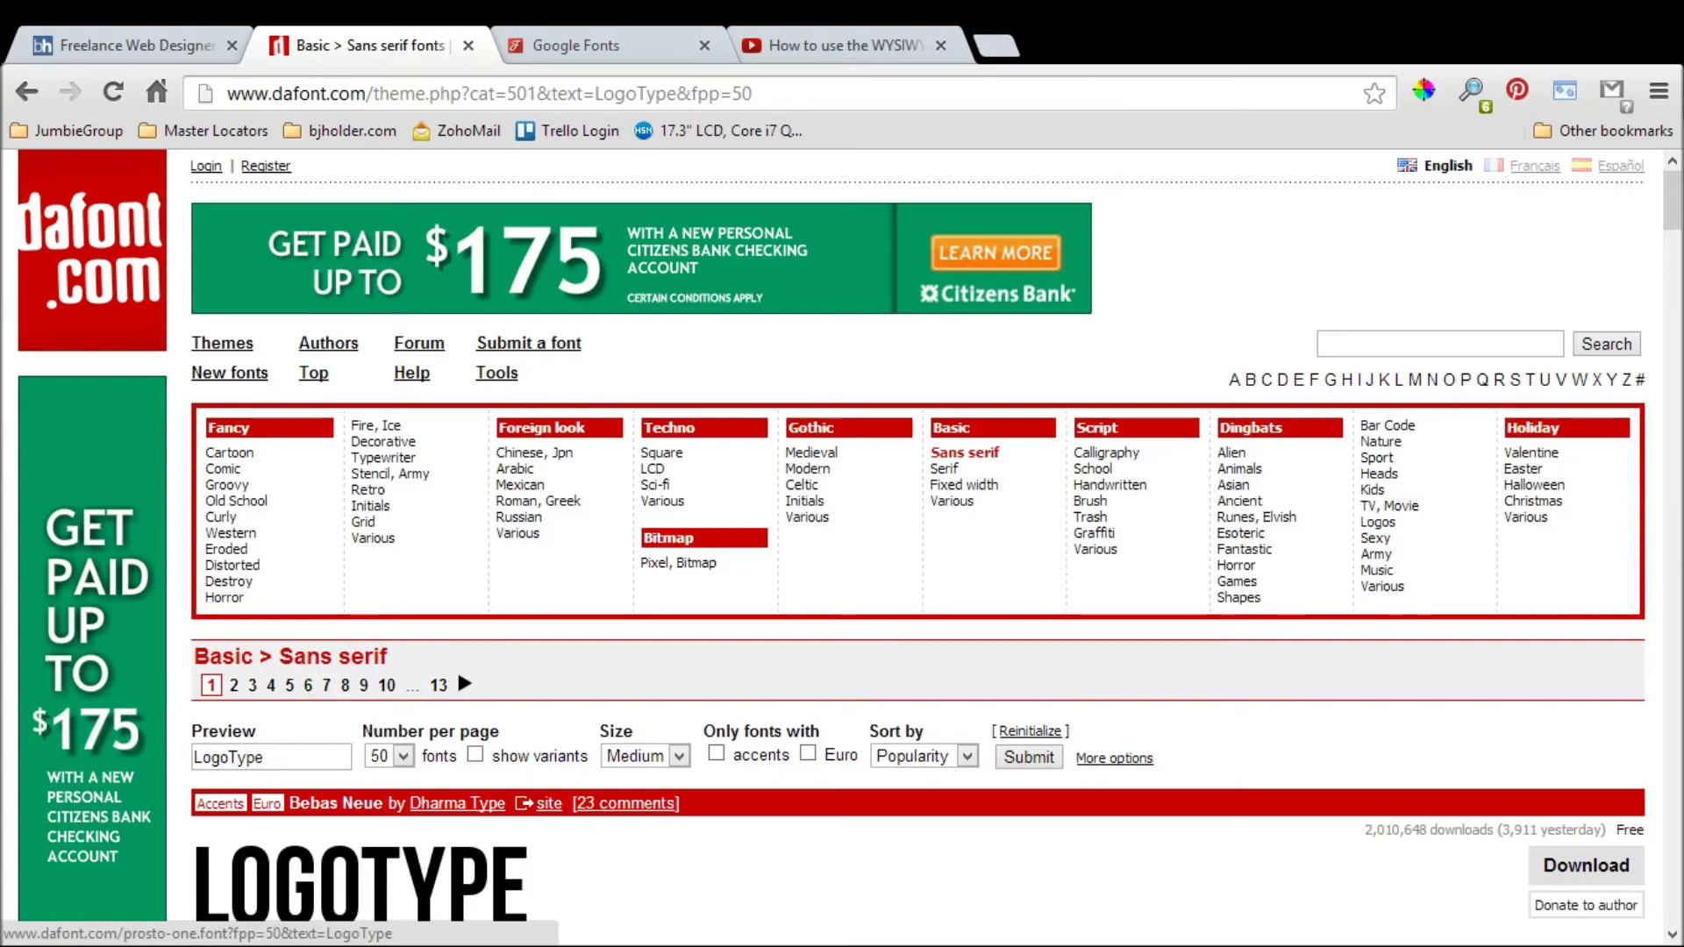
key("alt+Tab")
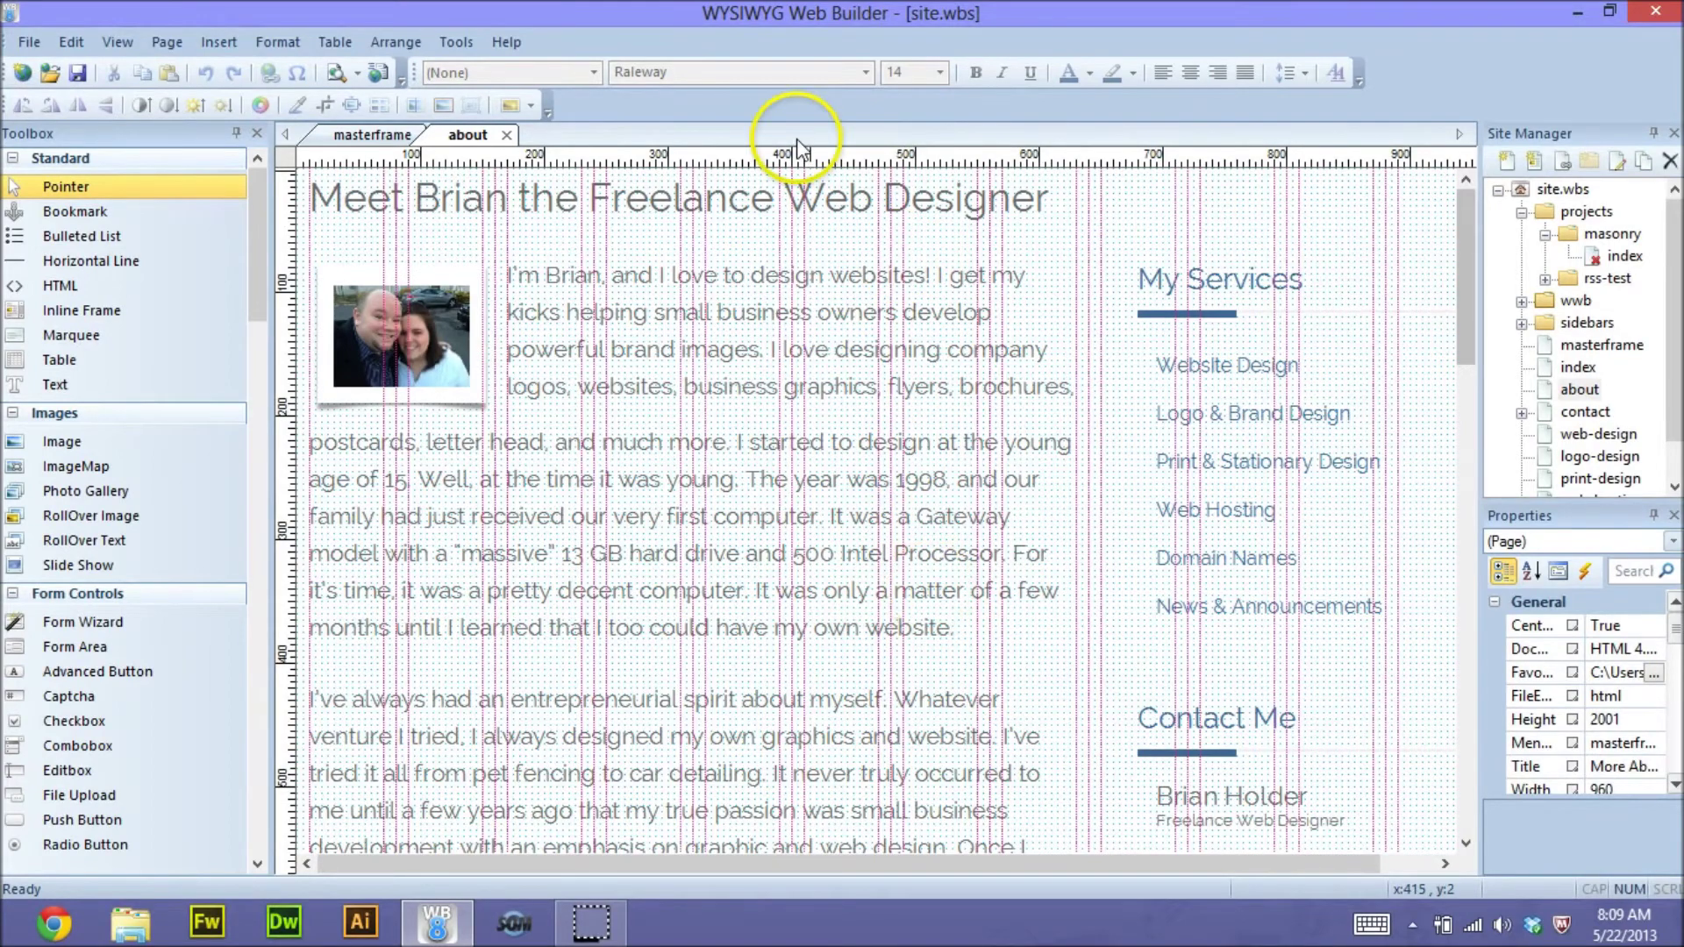
Edit the top paragraph text box with the cursor at its start
left_click(590, 320)
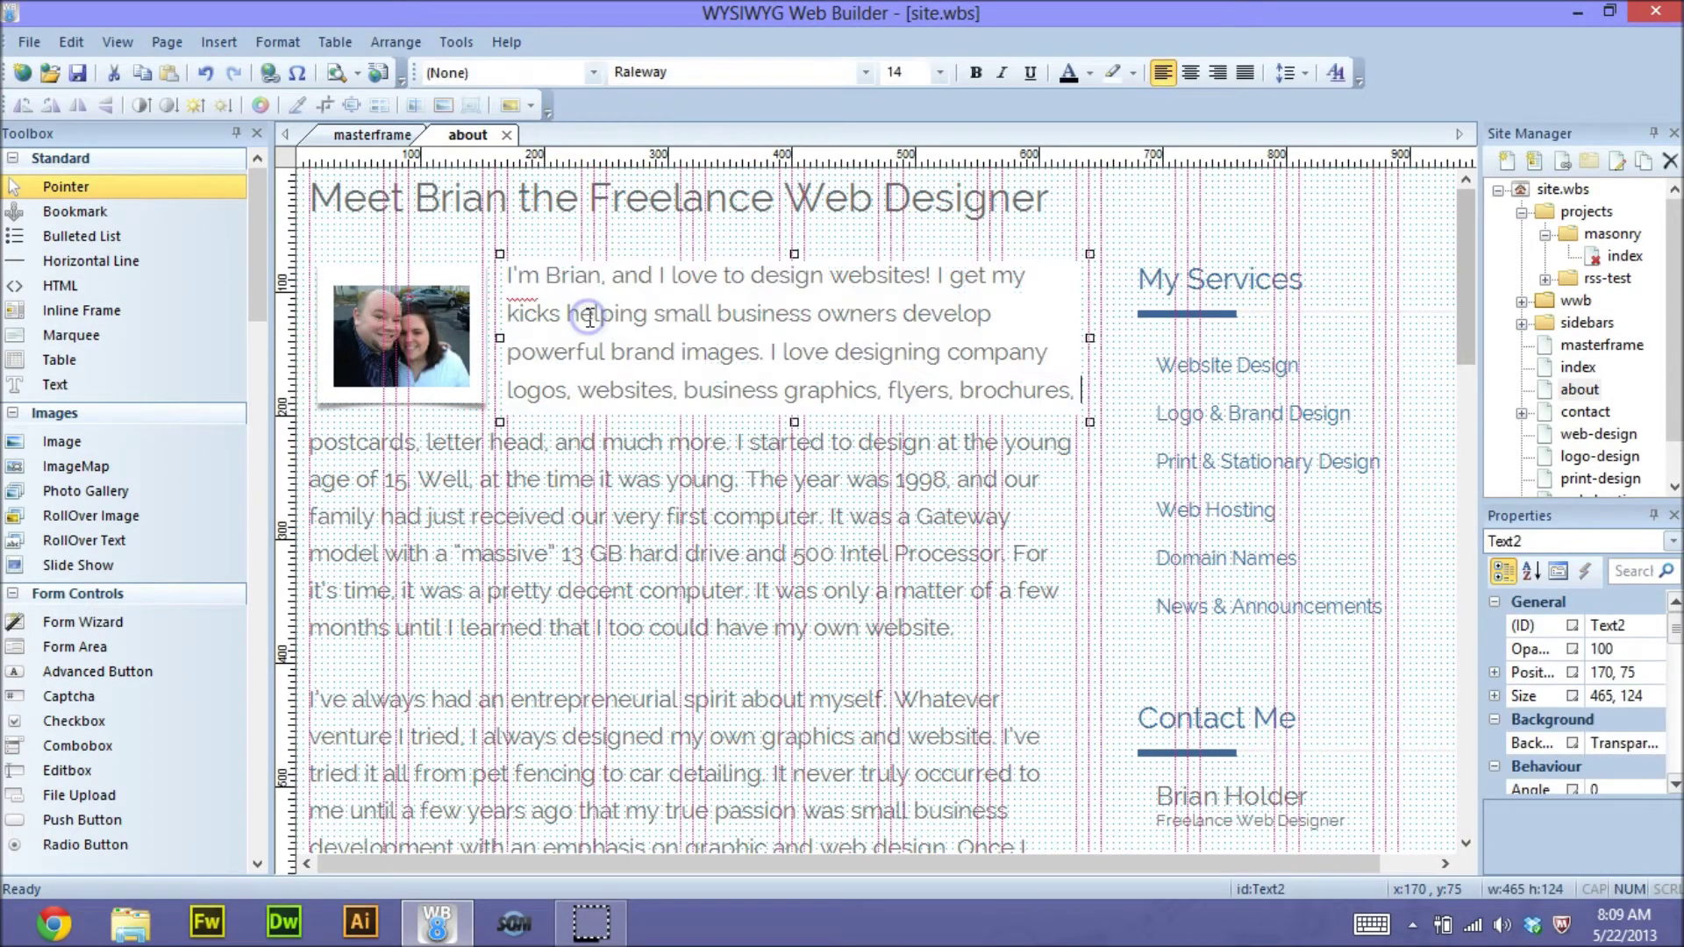
double_click(589, 320)
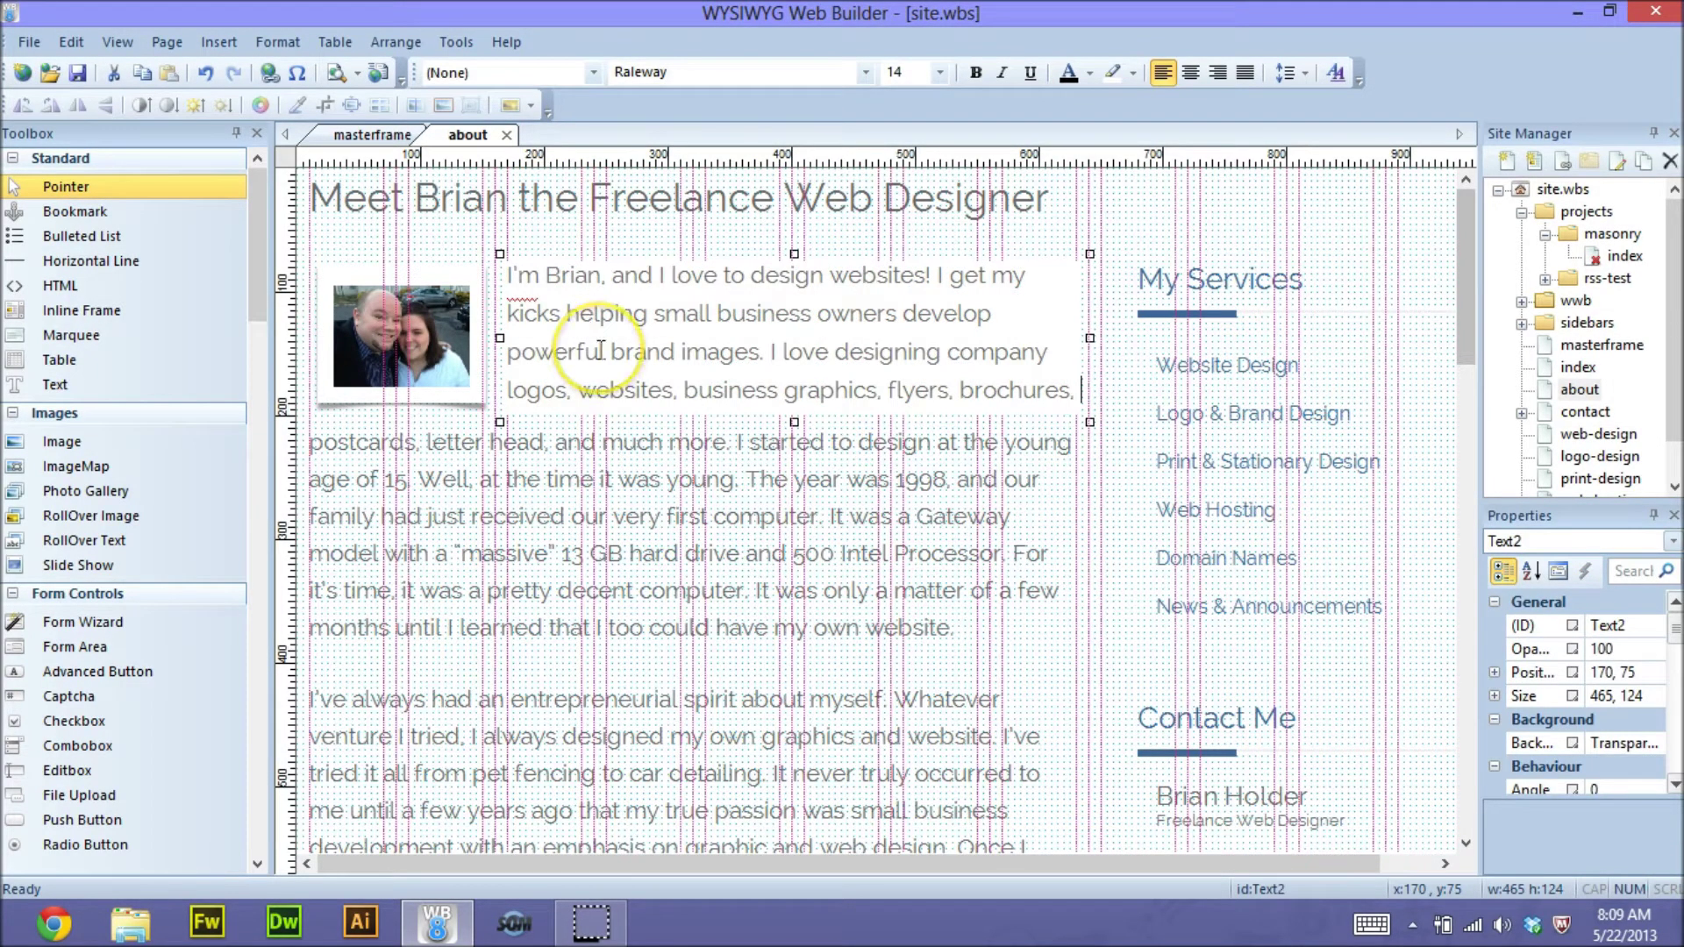
left_click(515, 278)
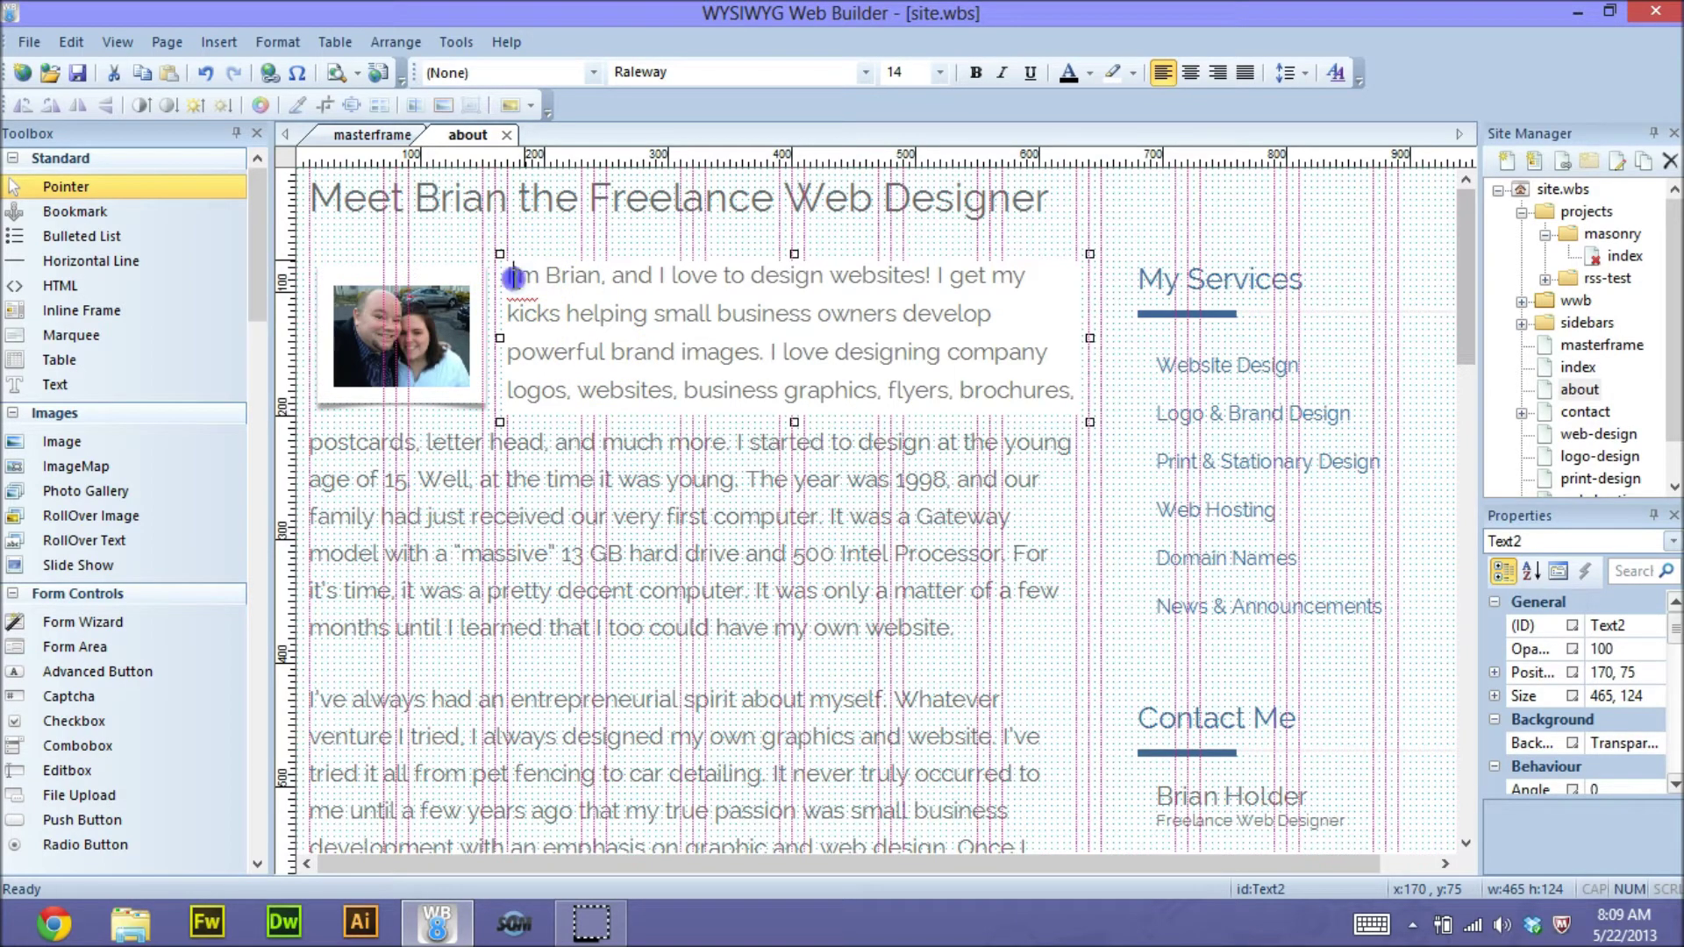
scroll(516, 279, "up", 1)
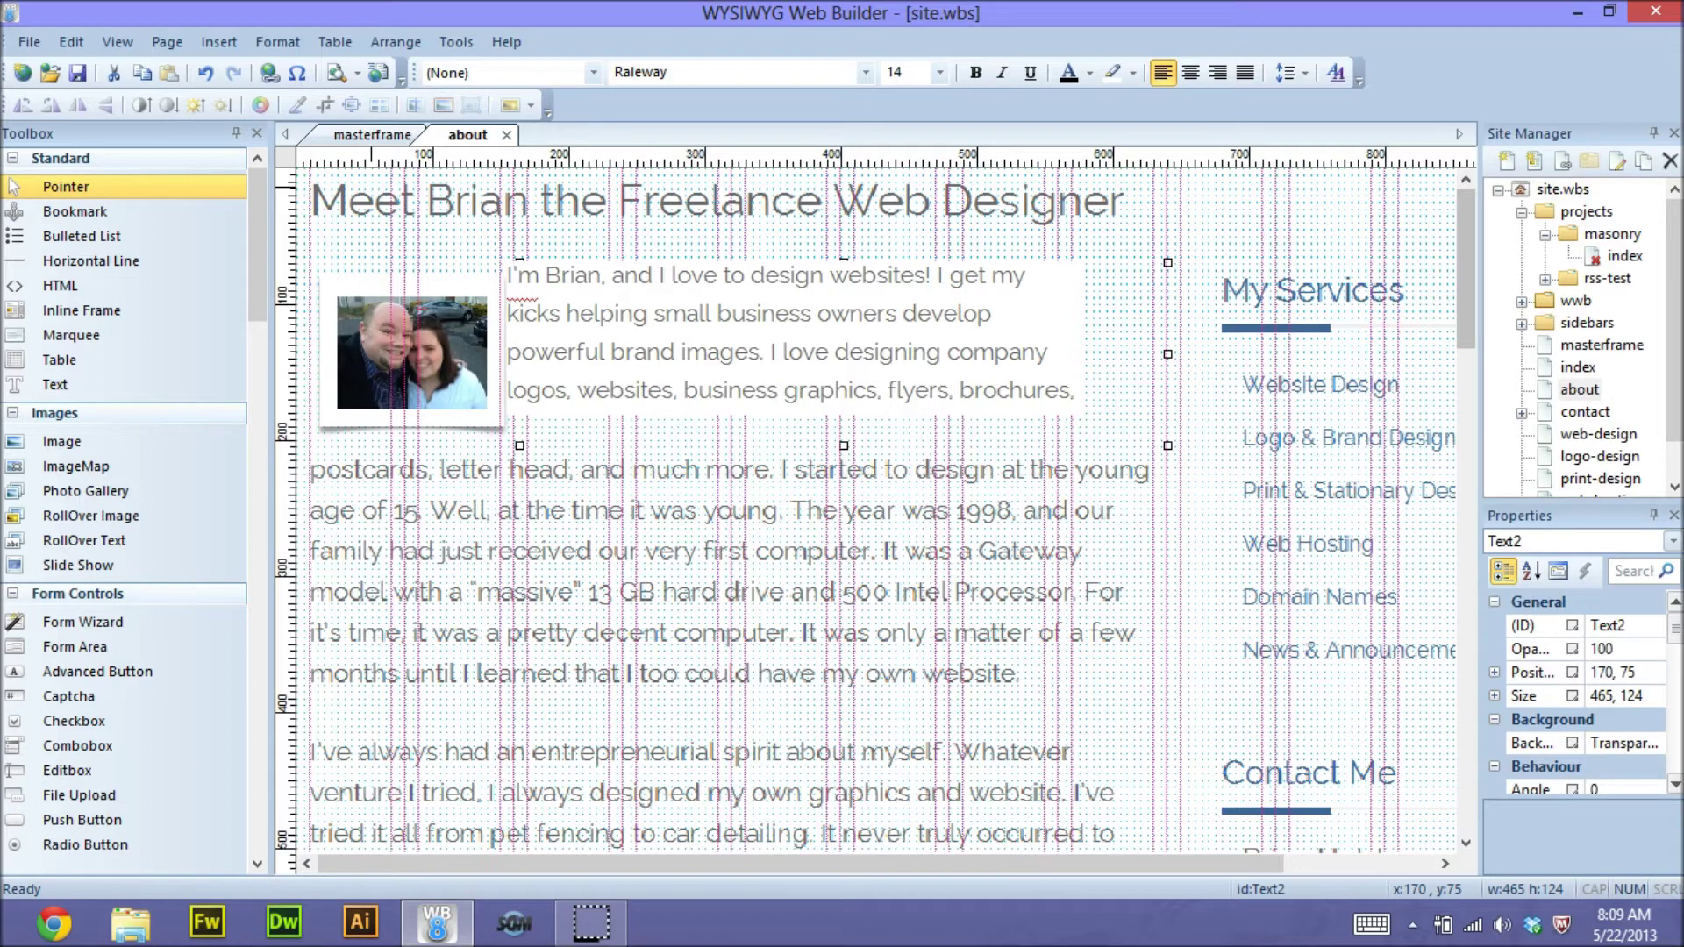
Set the page view to 100% through View > Zoom
left_click(116, 42)
mouse_move(69, 42)
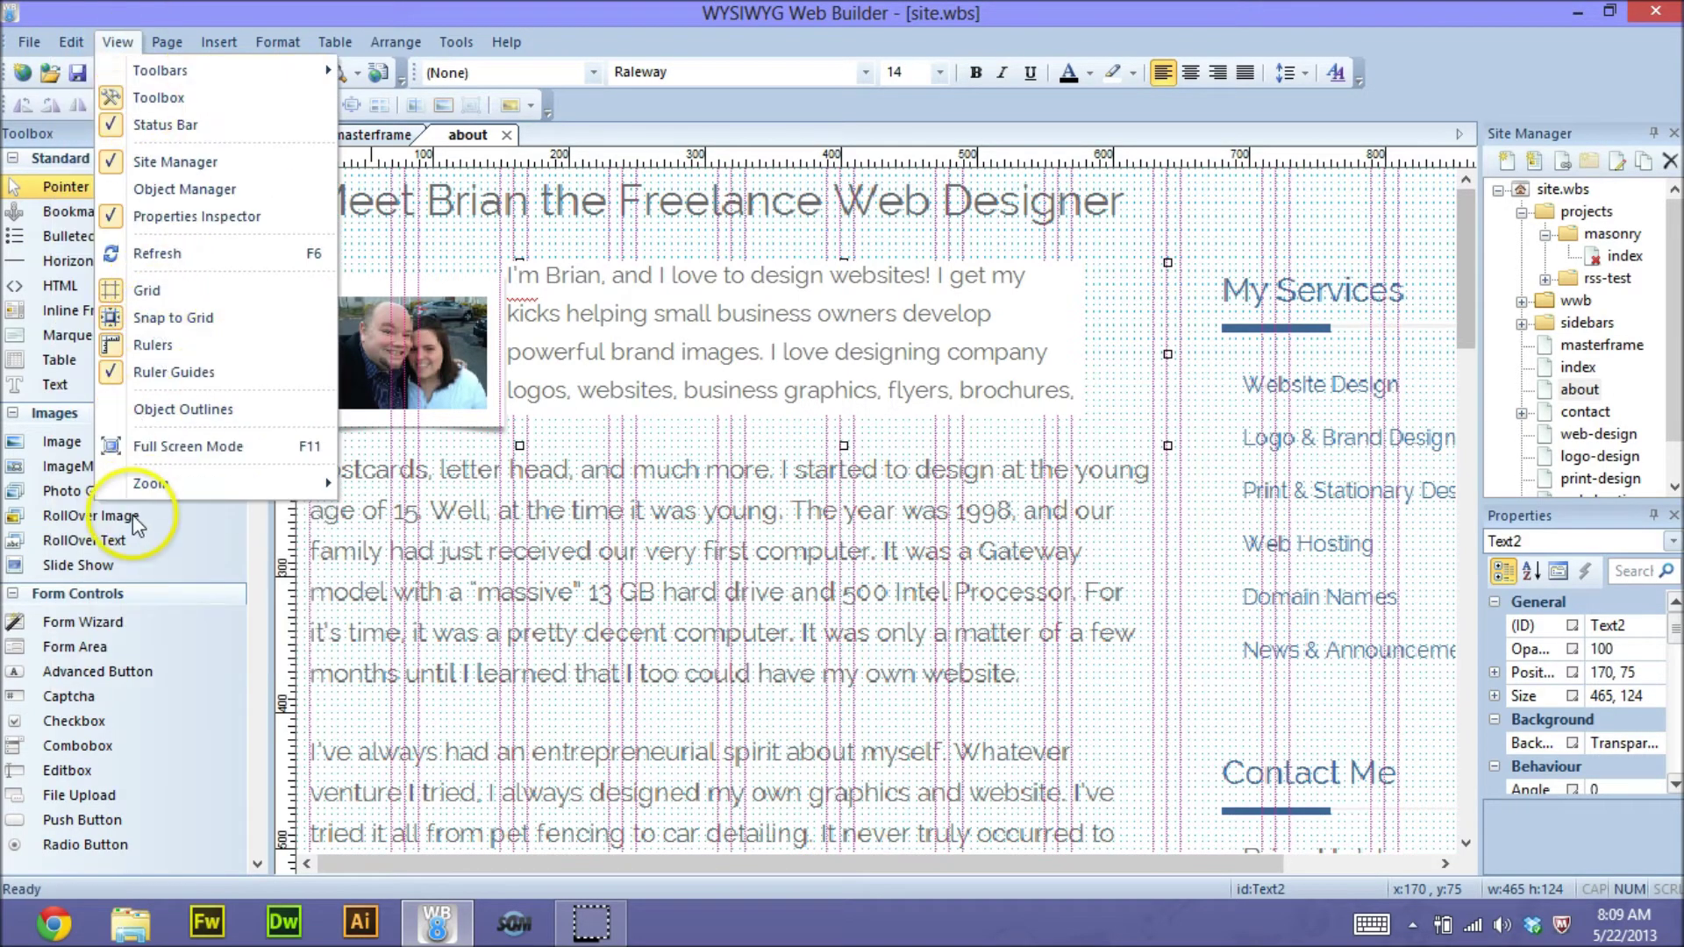
mouse_move(154, 483)
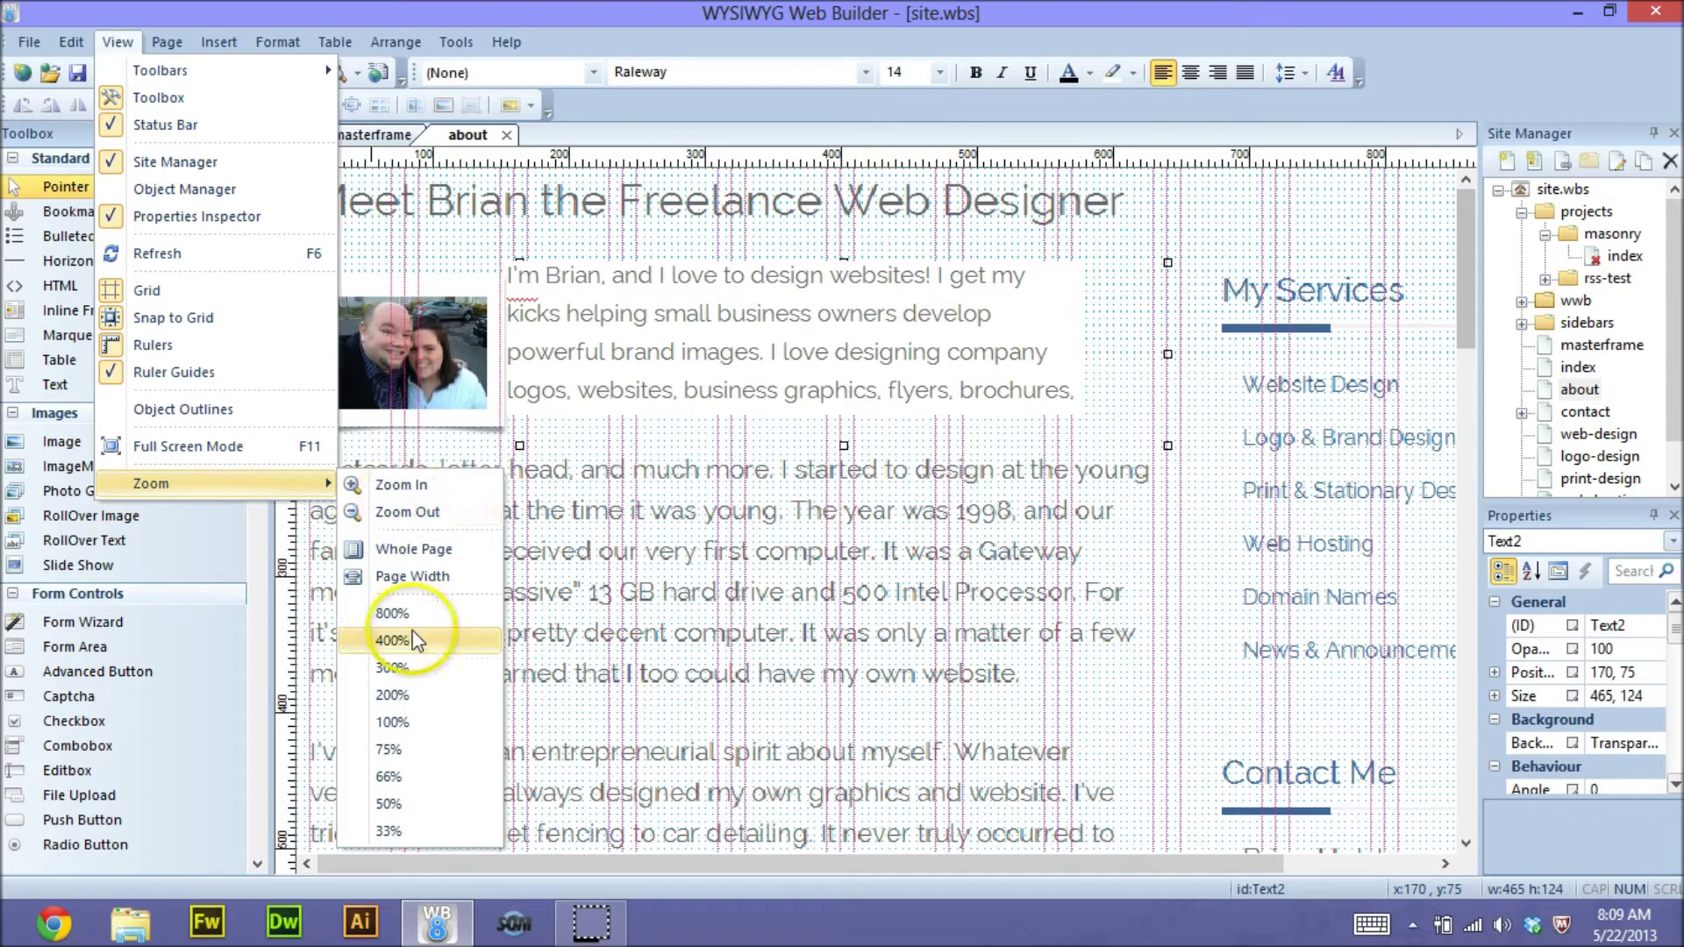
left_click(401, 715)
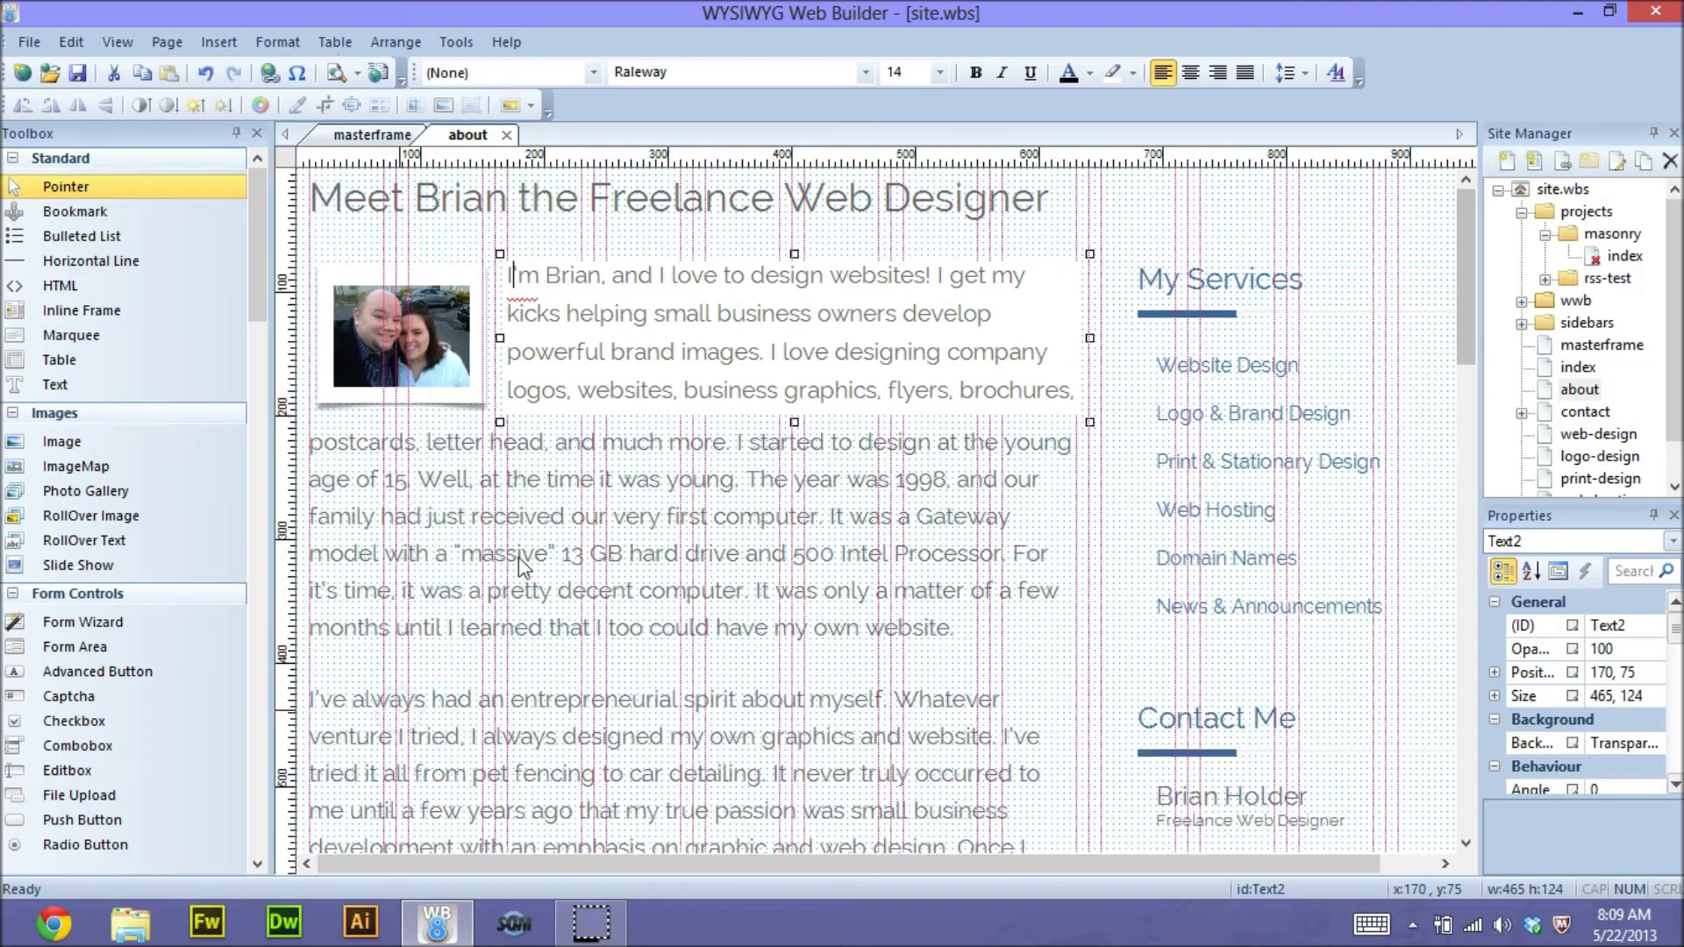
left_click(563, 275)
left_click_drag(564, 275, 676, 351)
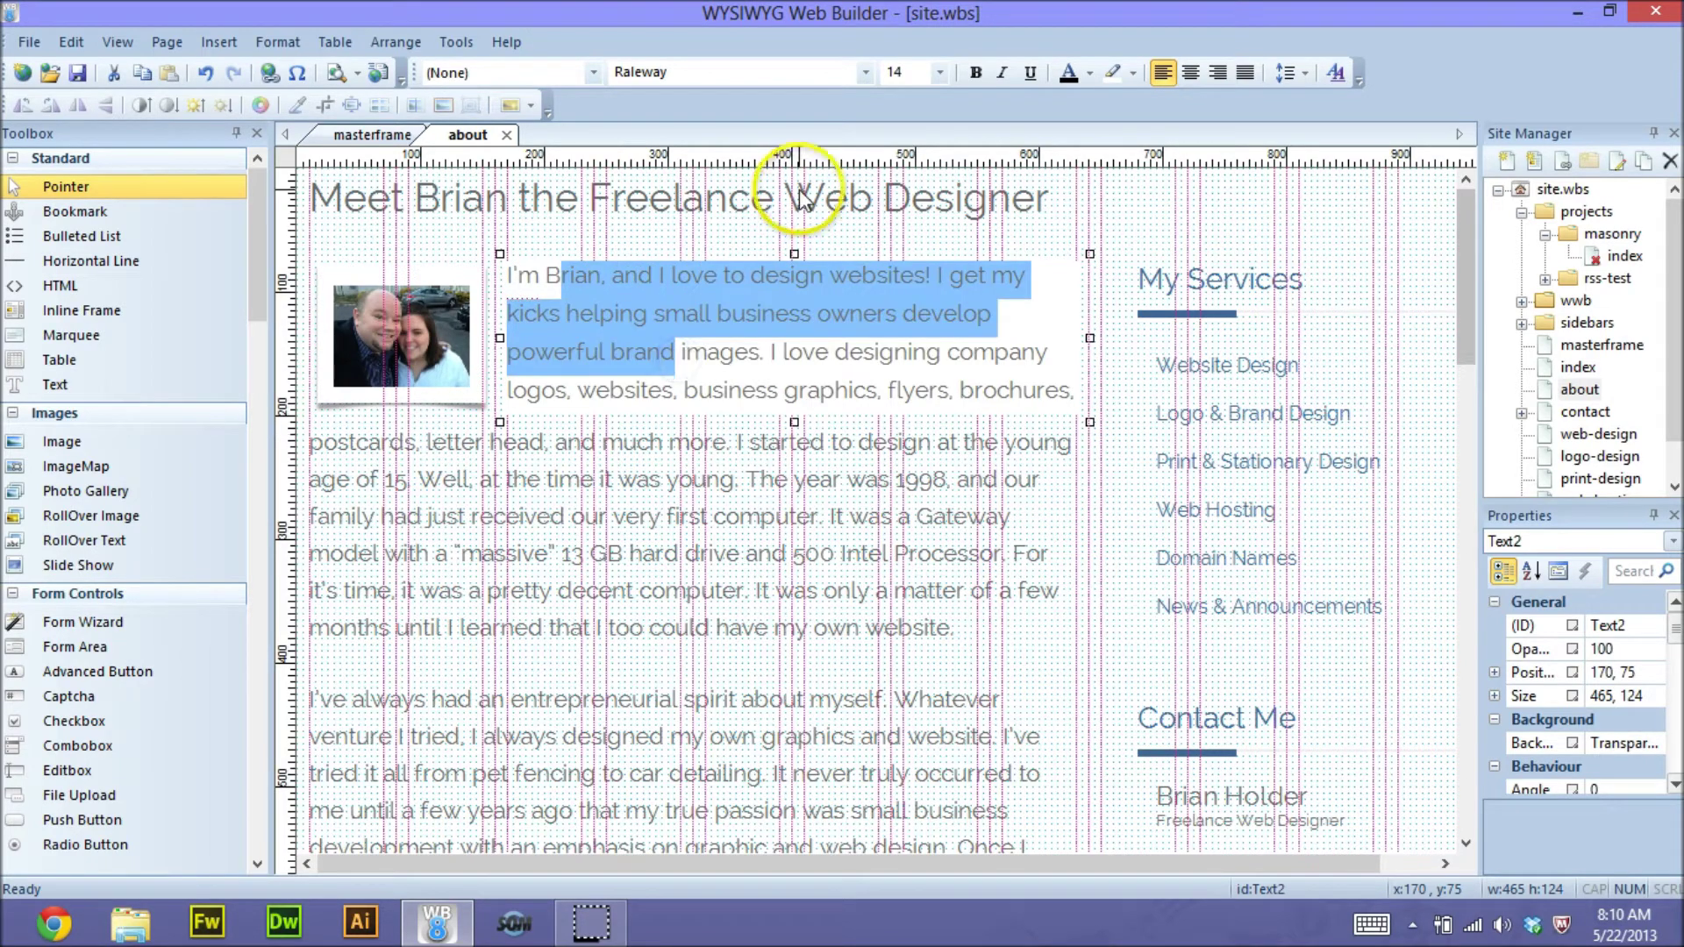
left_click(865, 75)
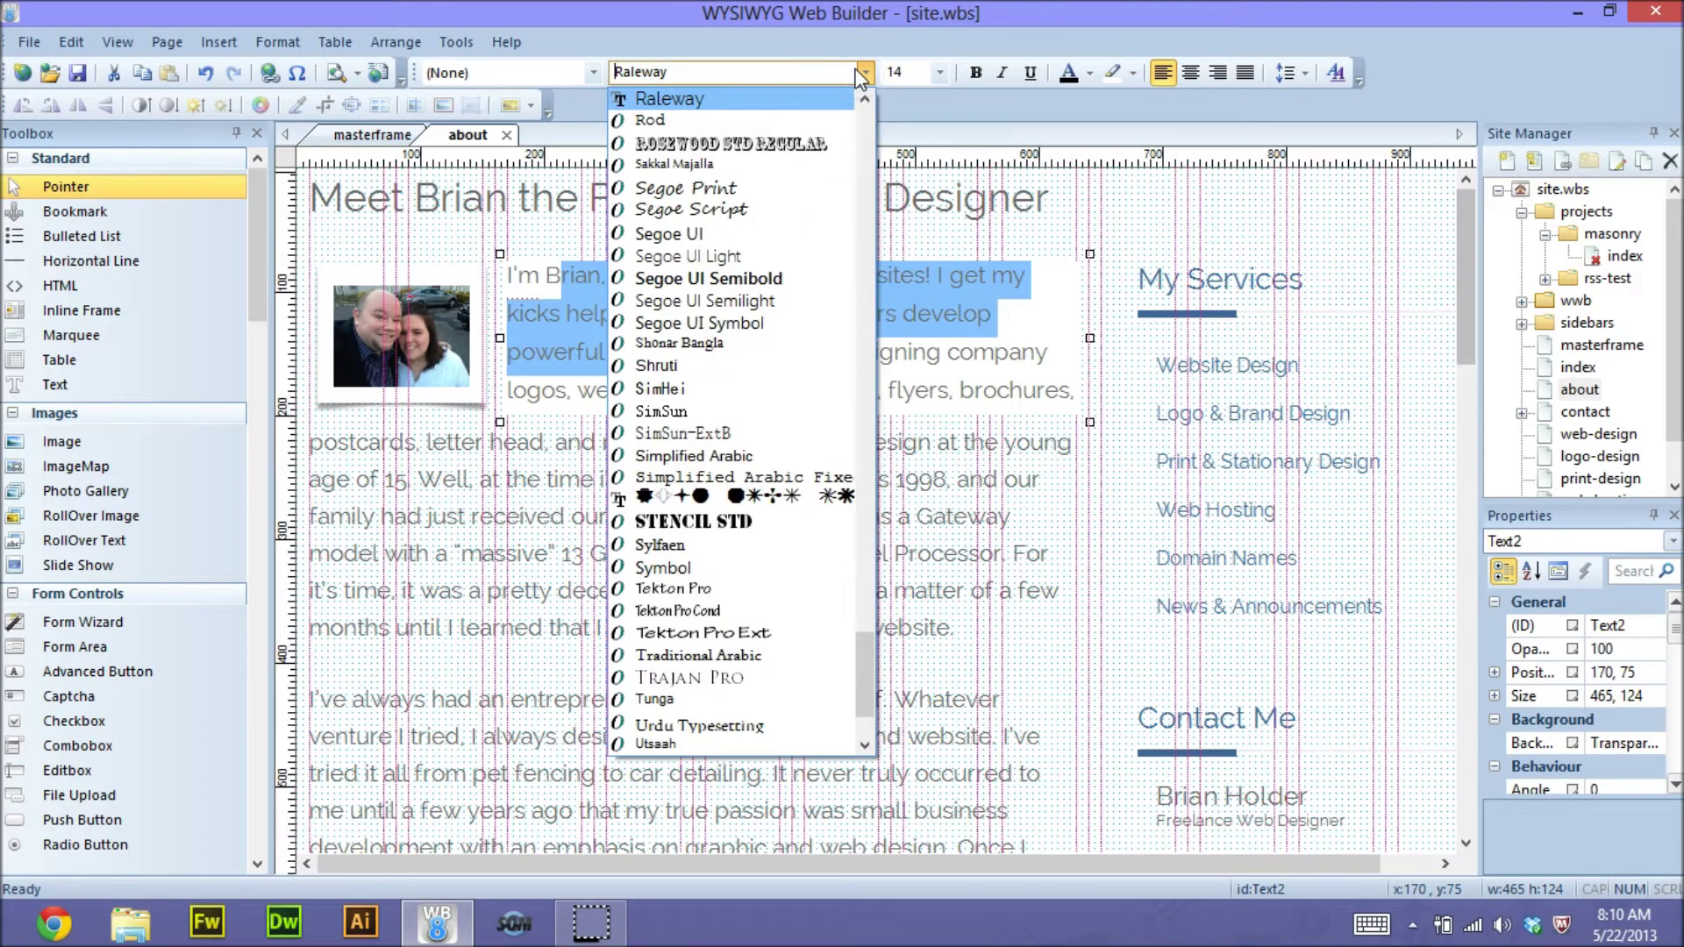
left_click_drag(865, 676, 876, 88)
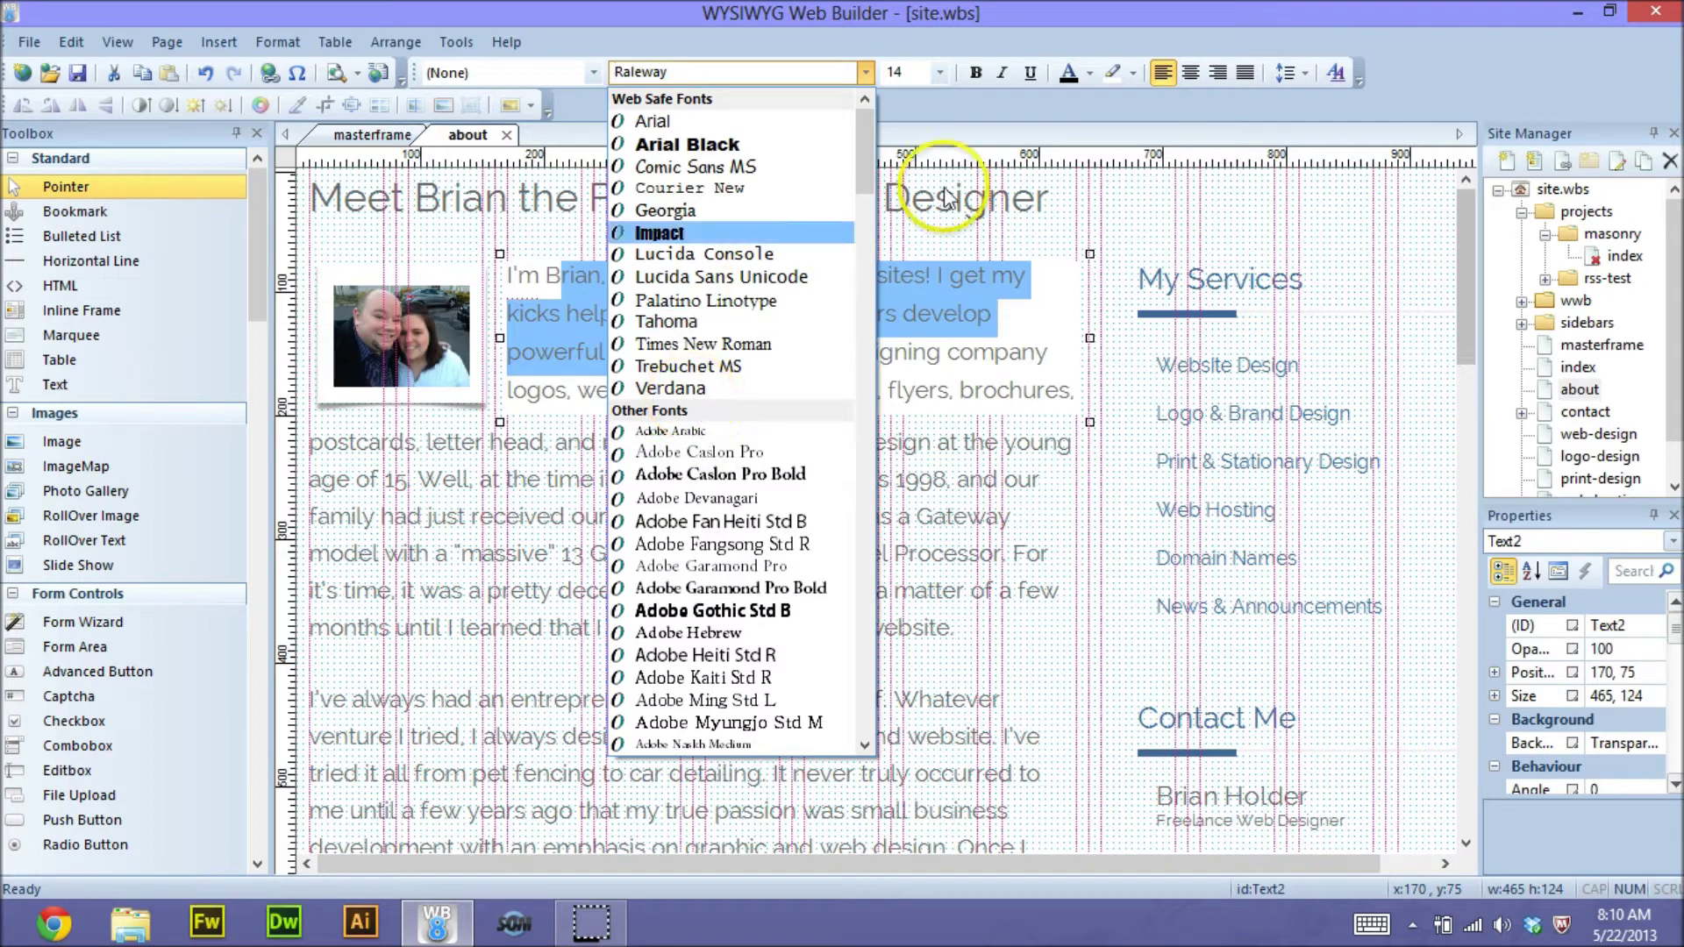
left_click(1325, 207)
left_click(1325, 206)
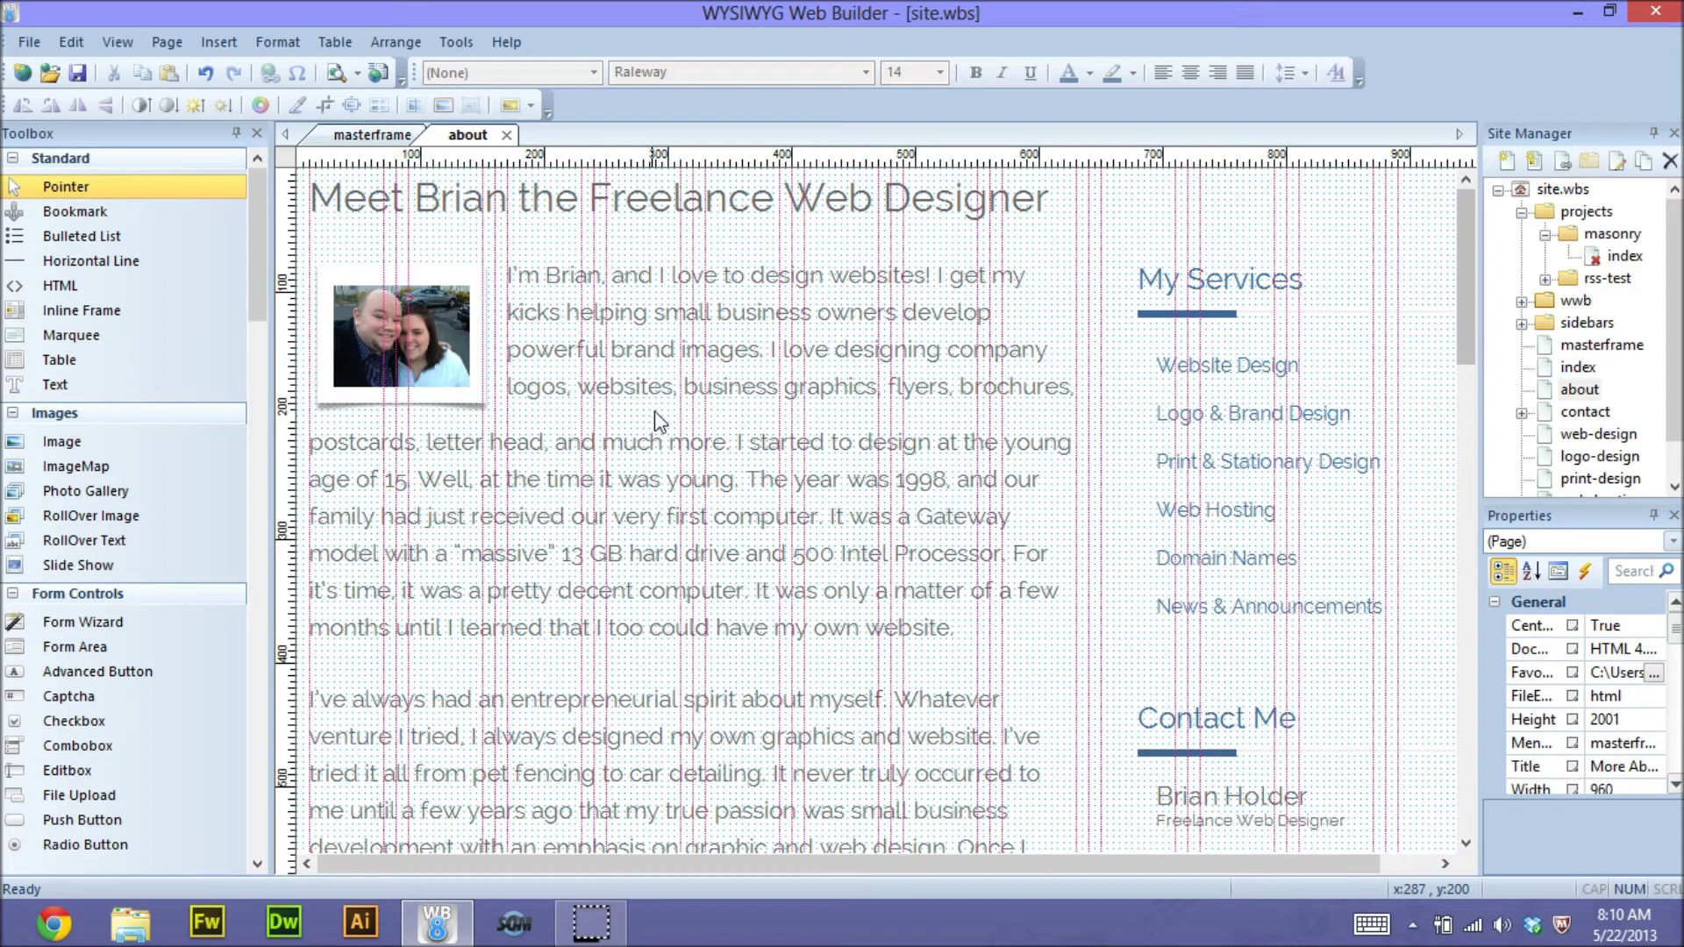
left_click(853, 323)
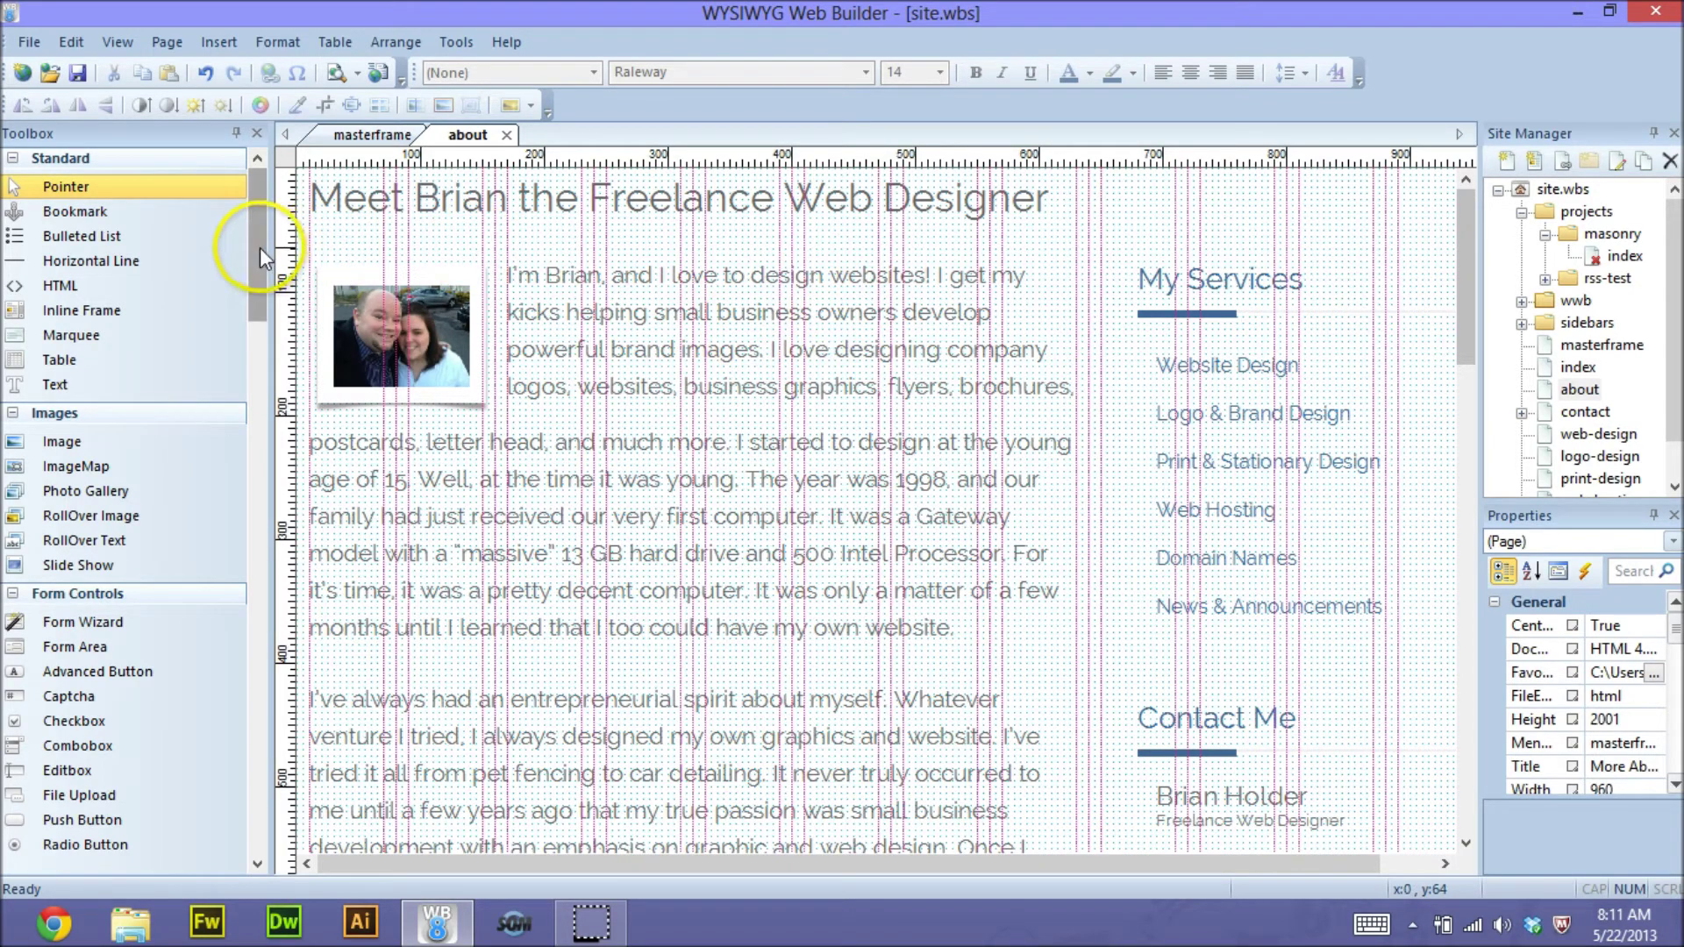
Draw a new shape beside the My Services heading and open its properties
left_click_drag(260, 247, 219, 551)
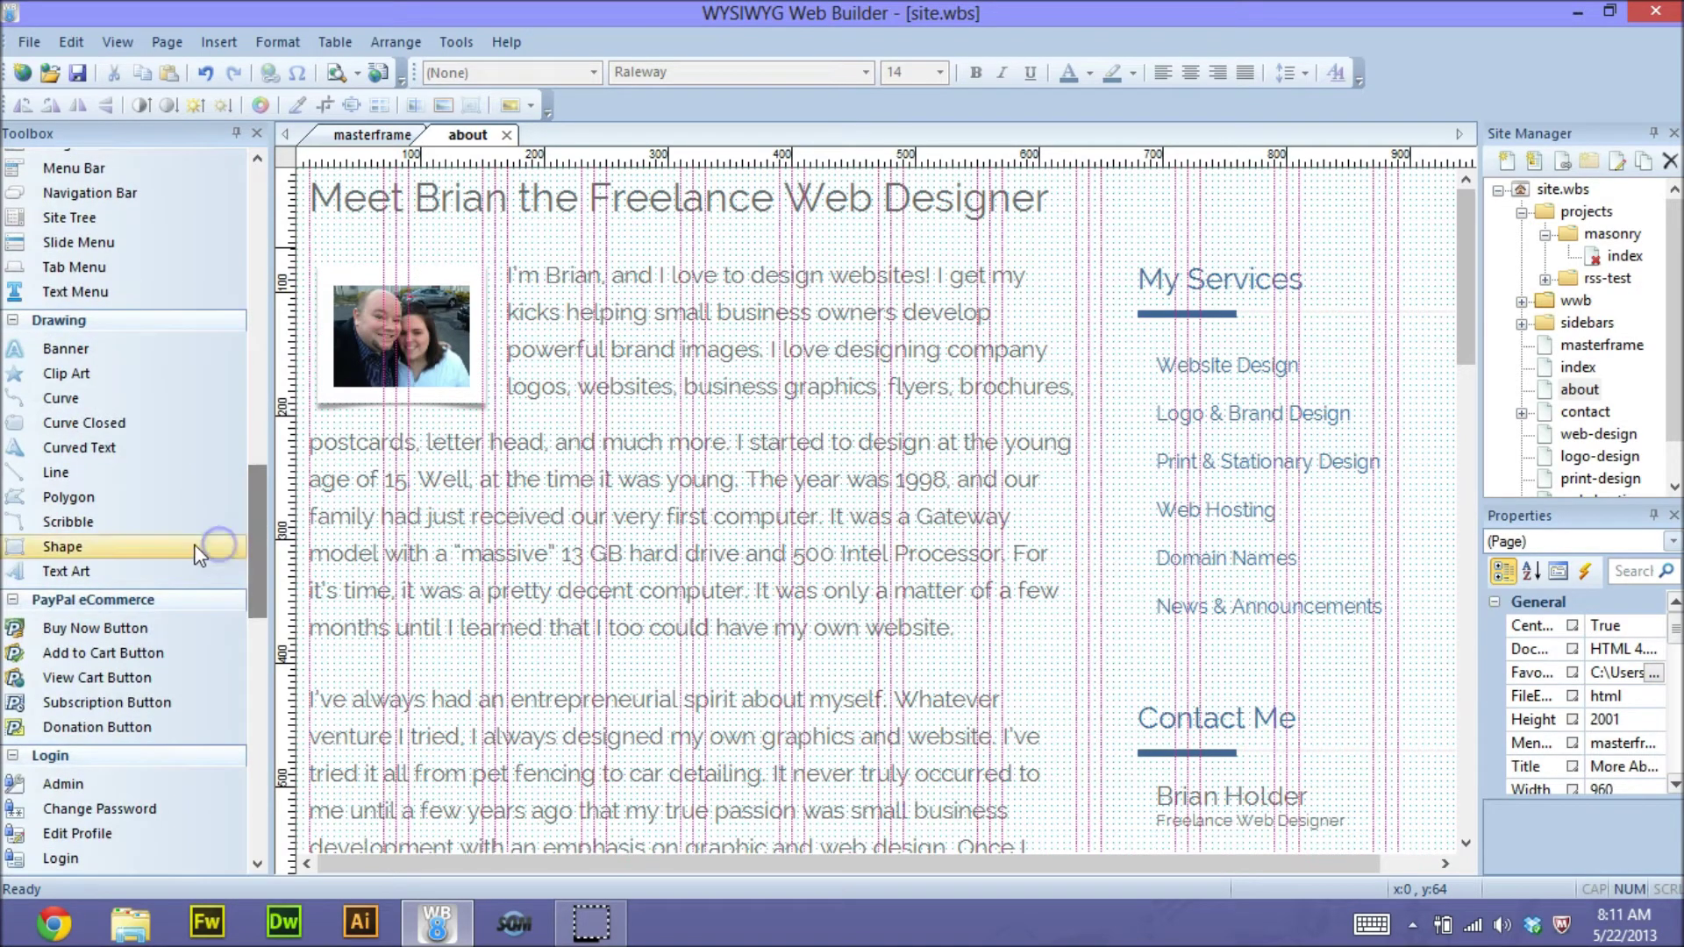
left_click(142, 551)
left_click_drag(142, 550, 1058, 265)
double_click(1091, 307)
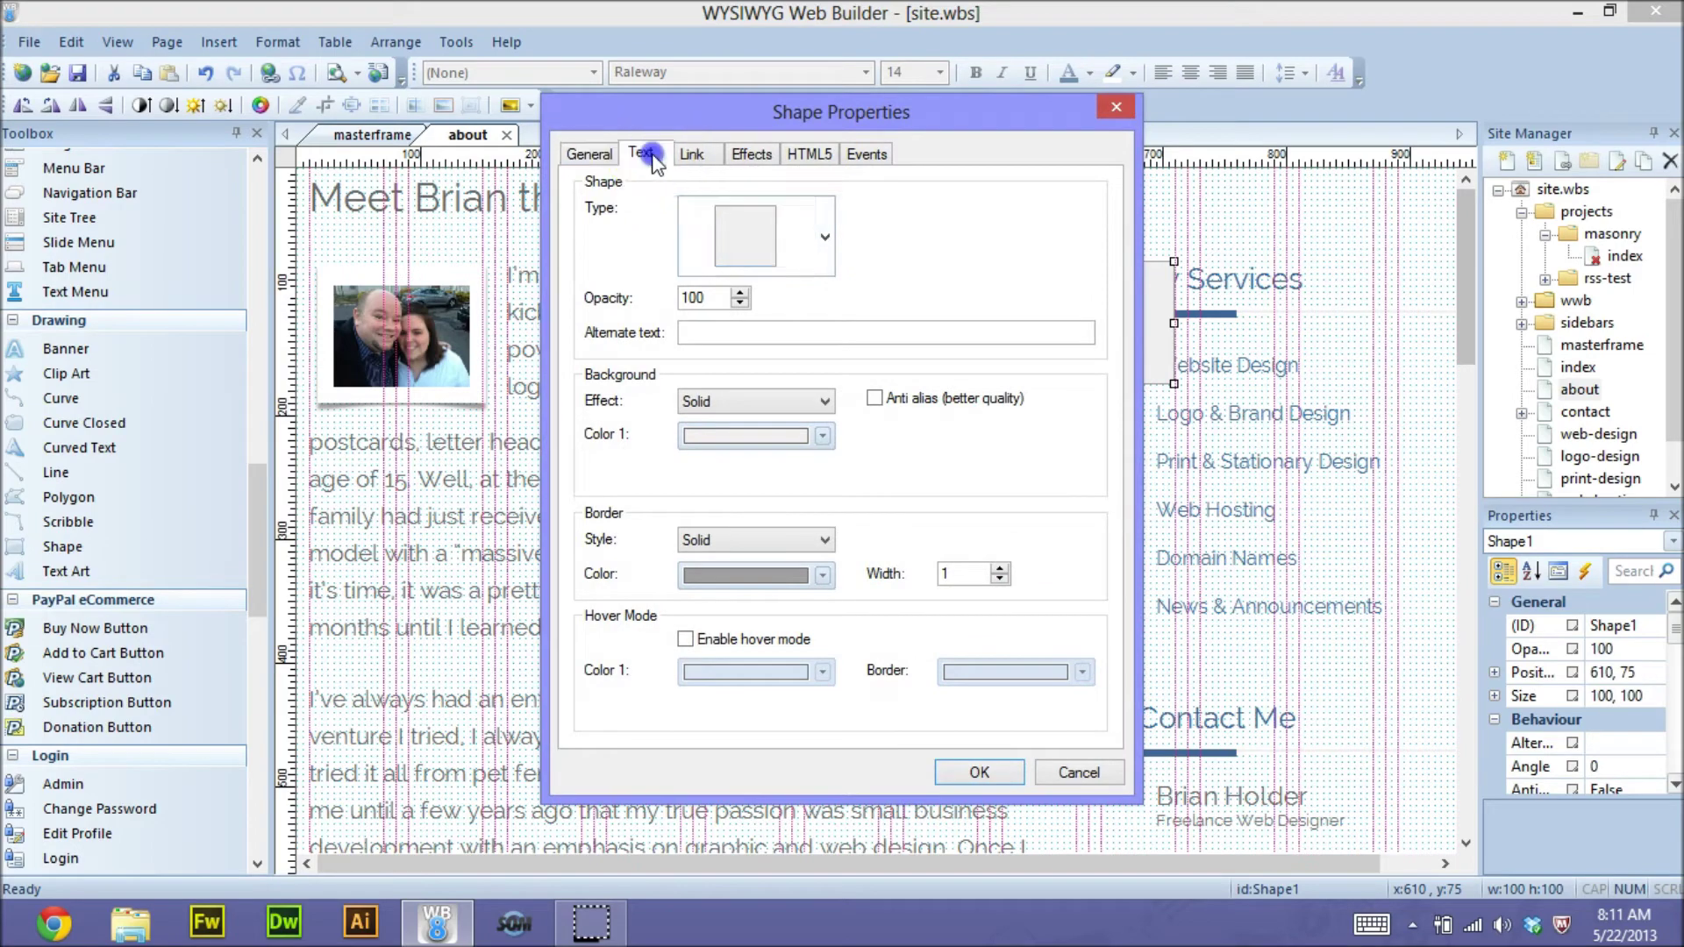
Give the shape the text 'dskjfd' and try the FangSong font on it
left_click(642, 154)
left_click(752, 319)
type("dskjfdj")
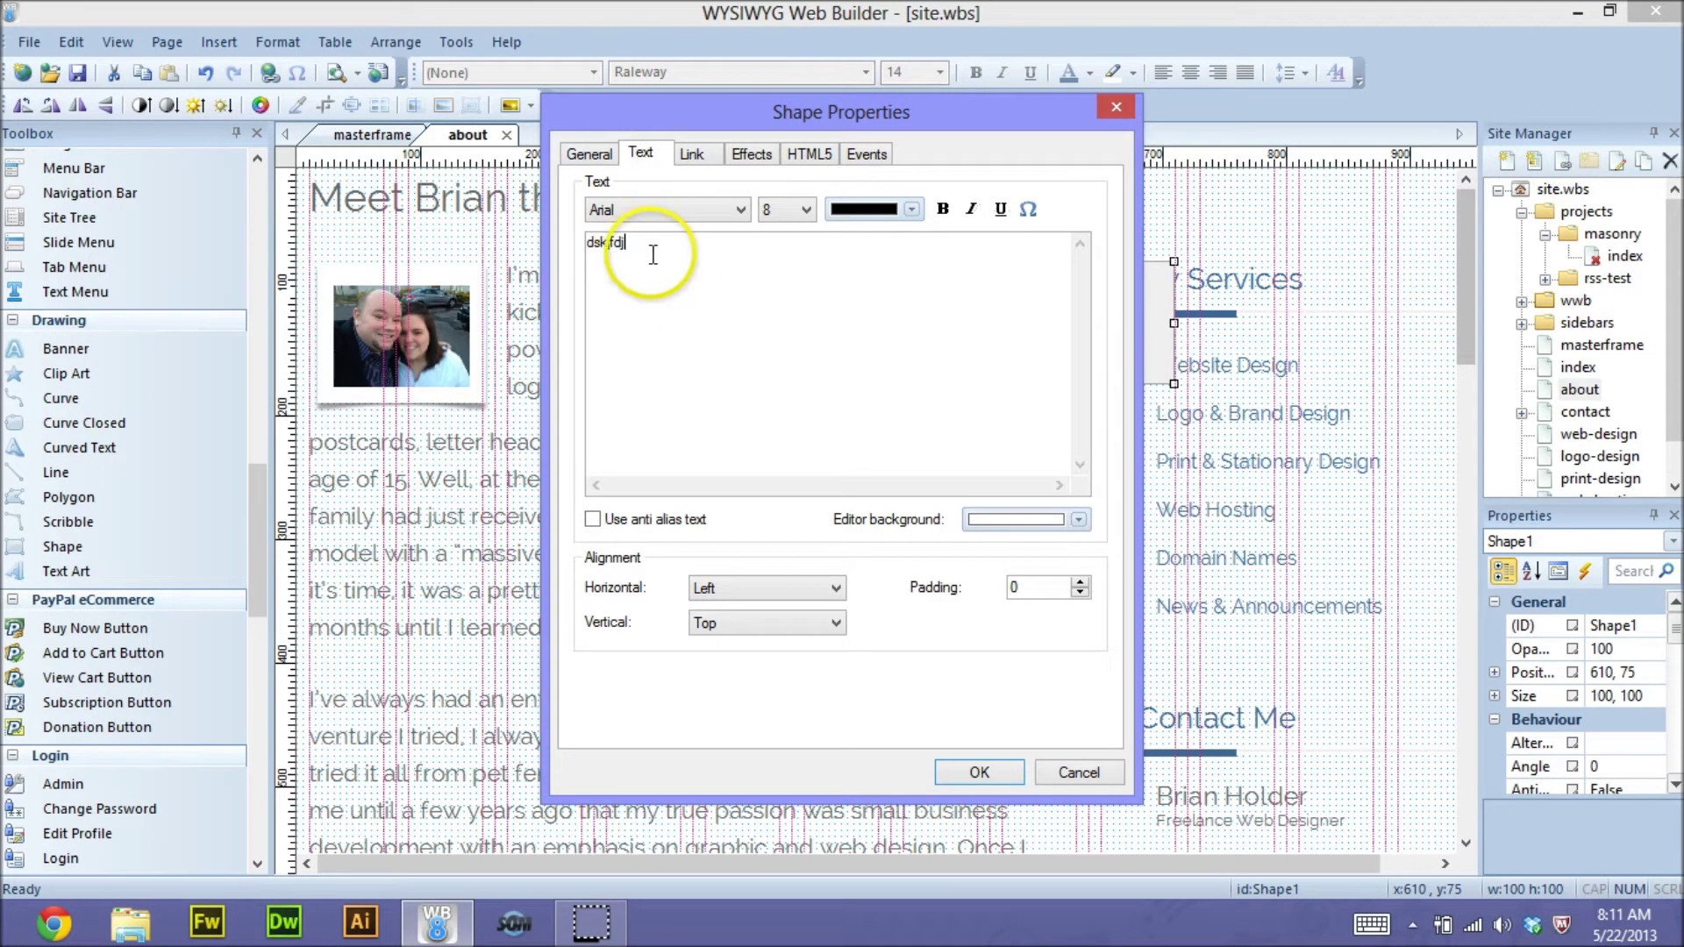
double_click(573, 244)
left_click(666, 207)
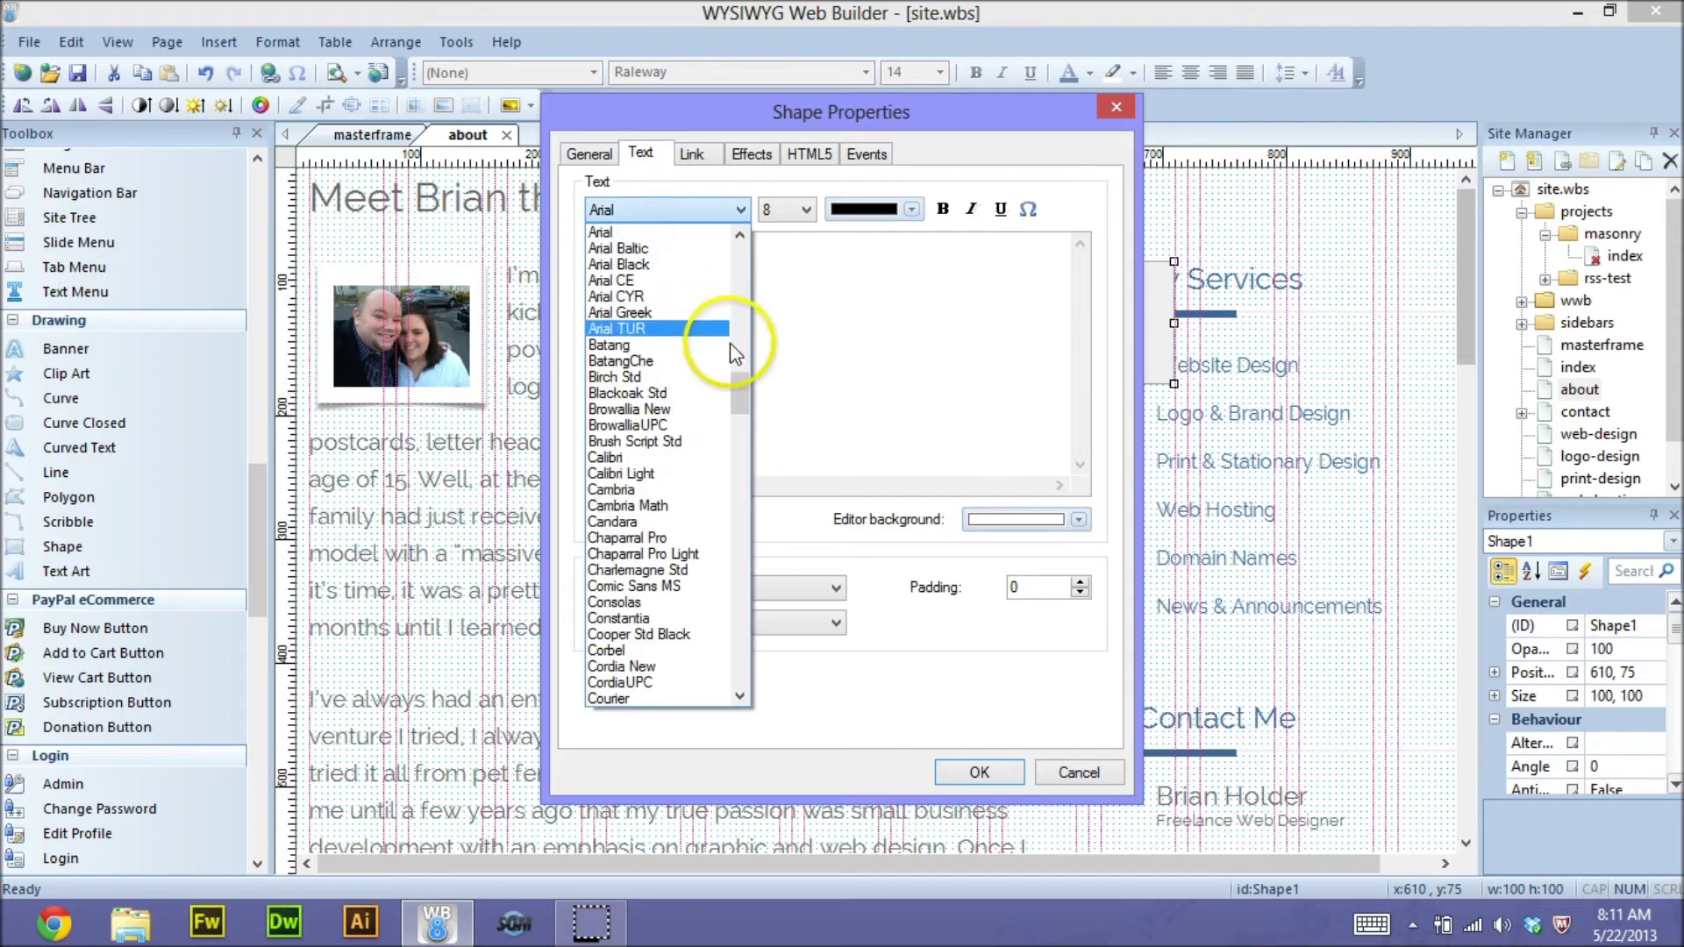
left_click(745, 394)
left_click_drag(747, 392, 742, 441)
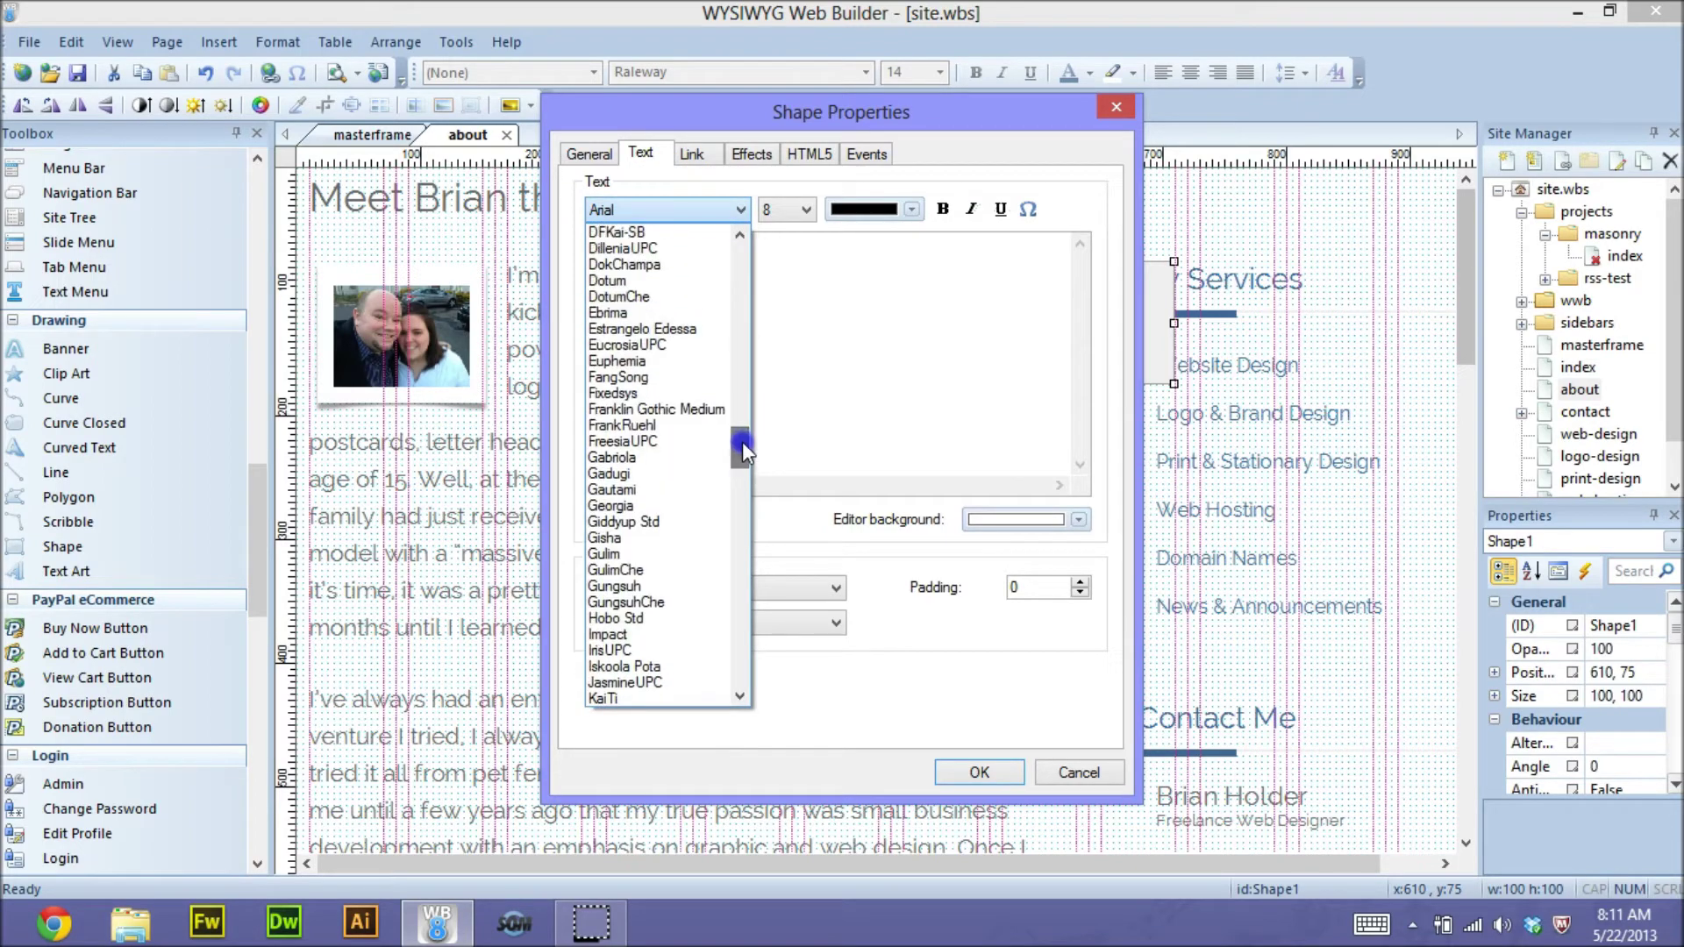
left_click(645, 378)
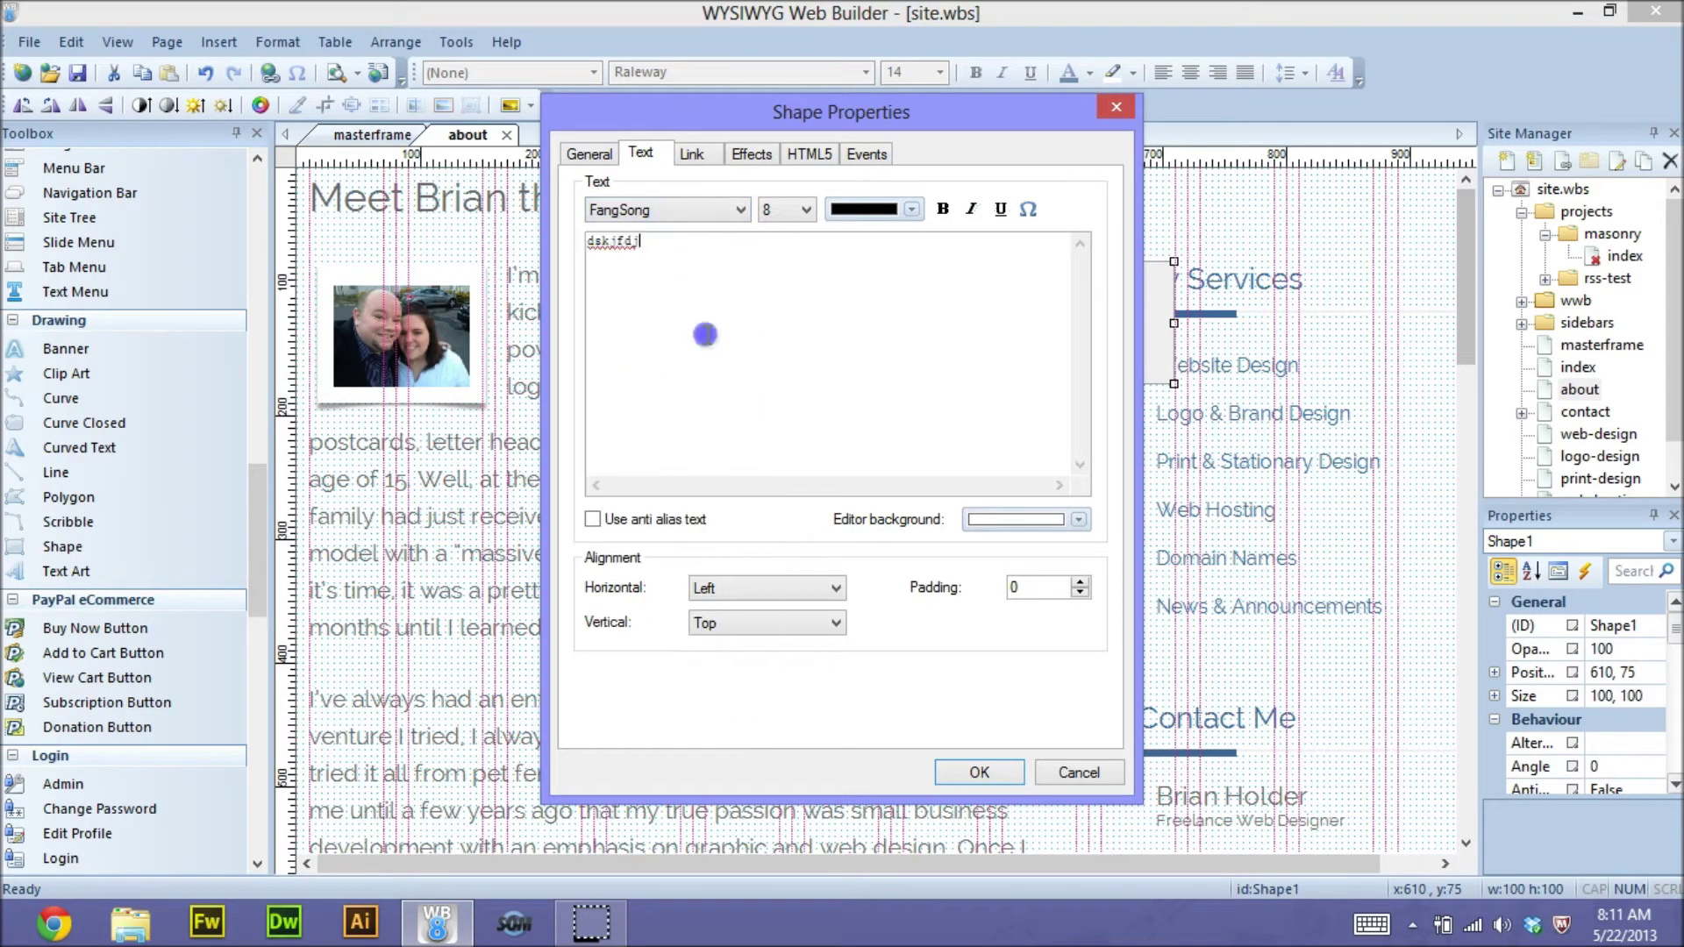
Change the shape text to IrisUPC at size 24 and confirm
left_click(606, 249)
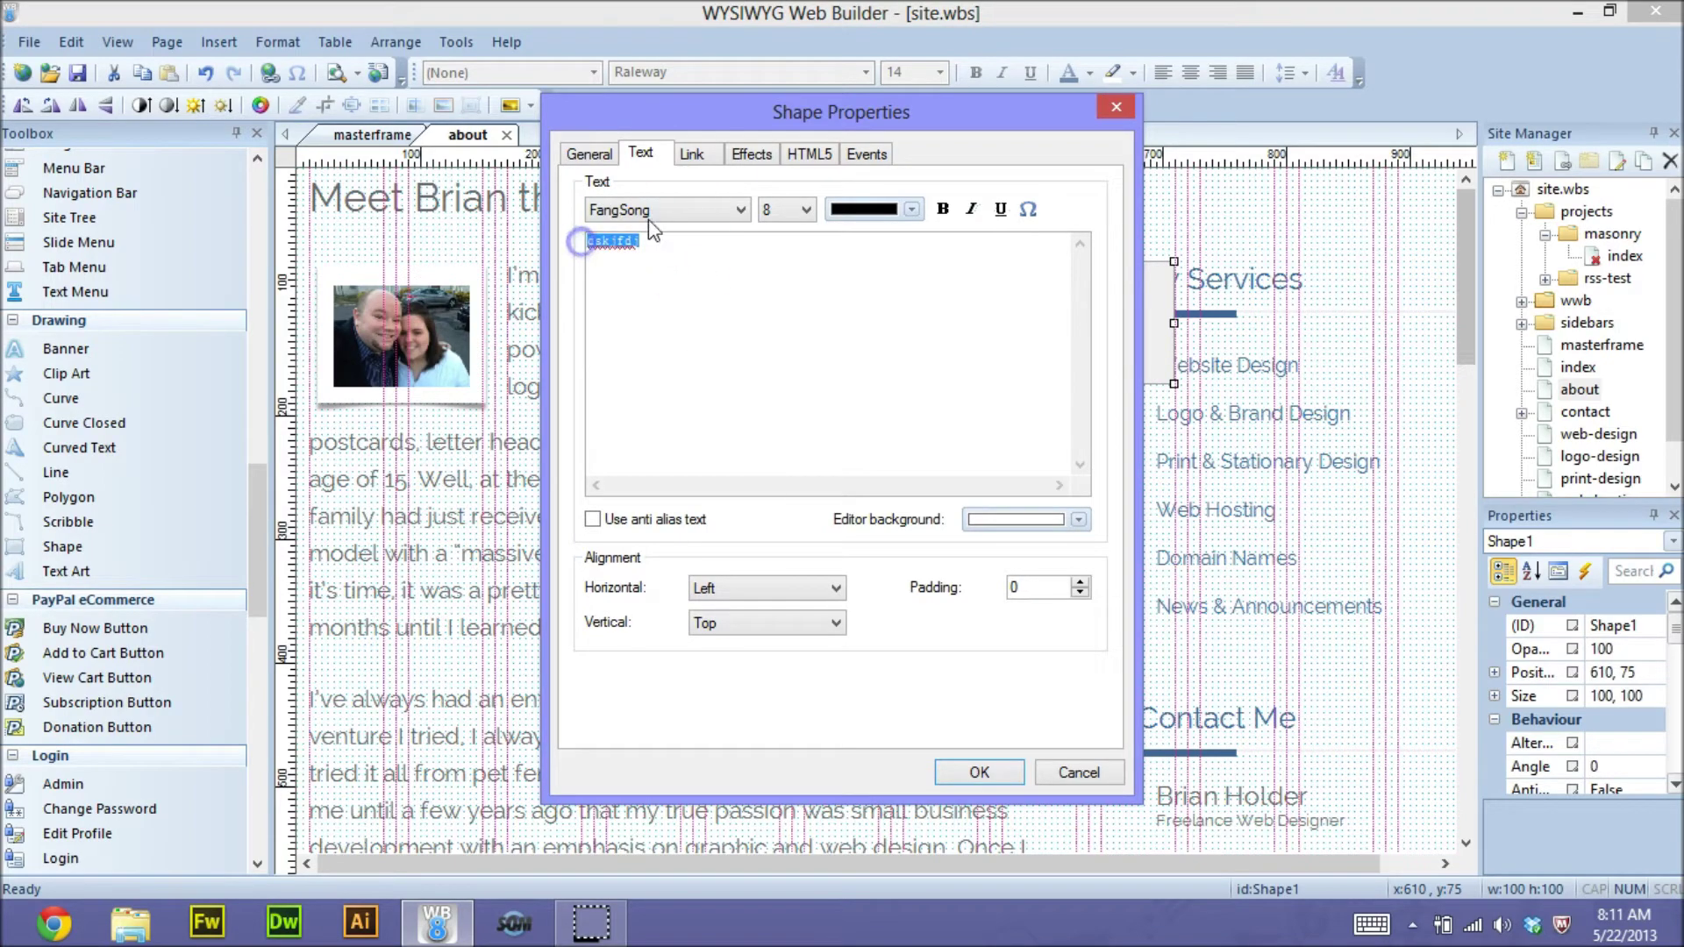
left_click(690, 210)
left_click(745, 462)
left_click_drag(750, 474, 750, 493)
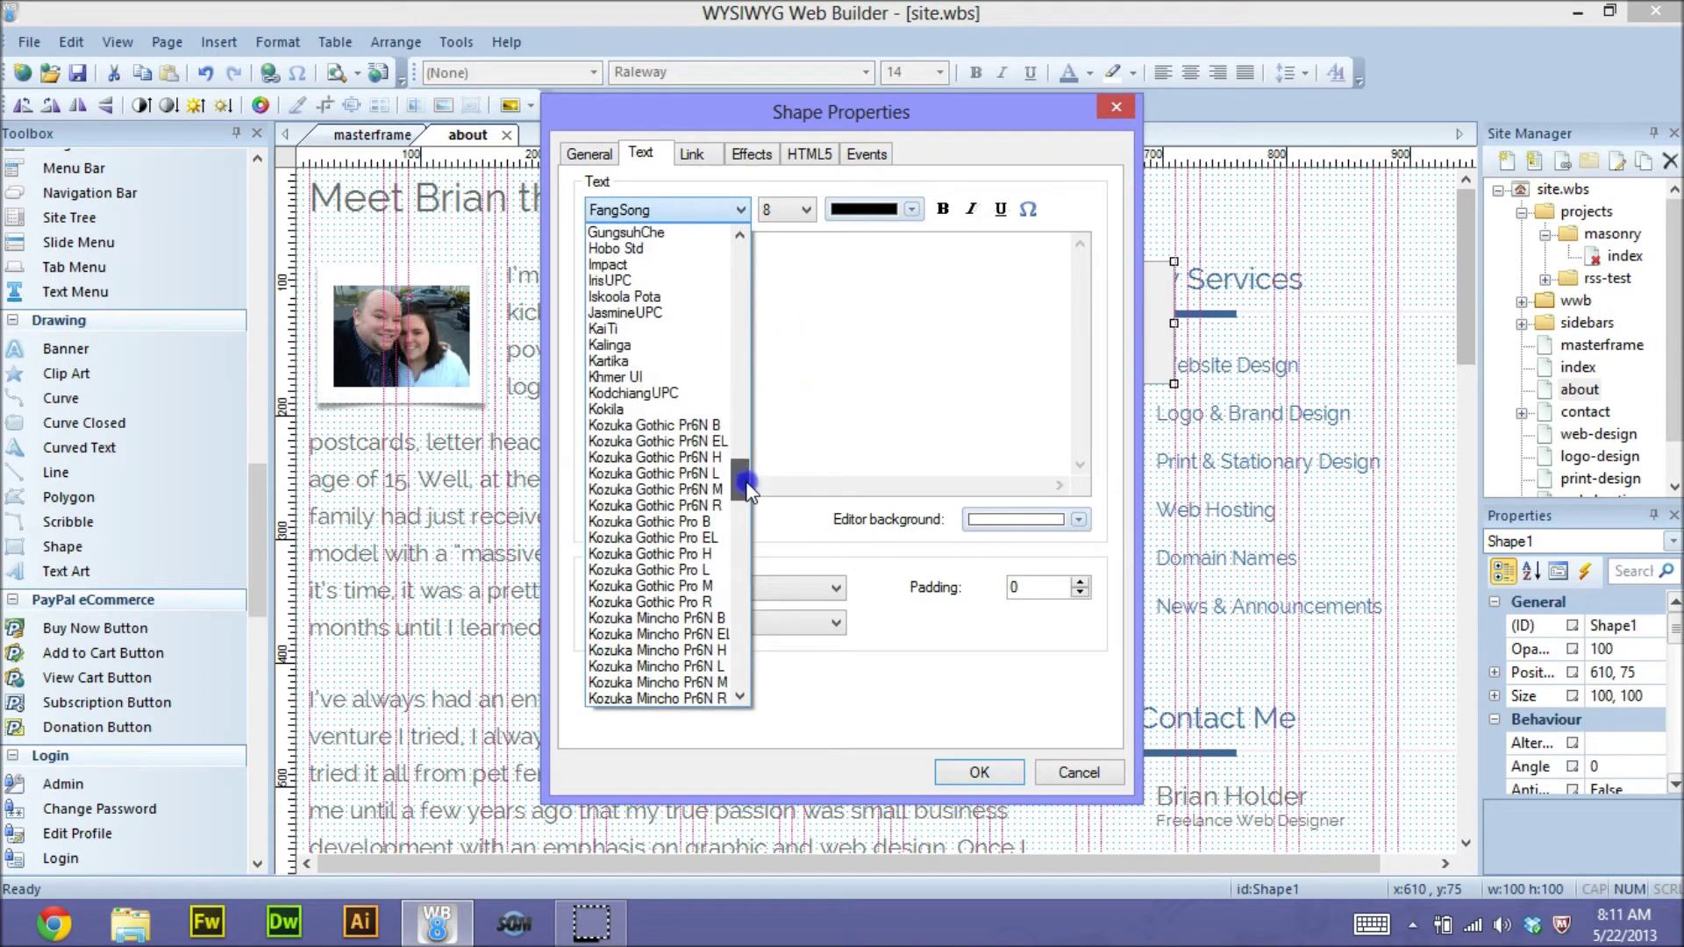
left_click(624, 281)
left_click(785, 215)
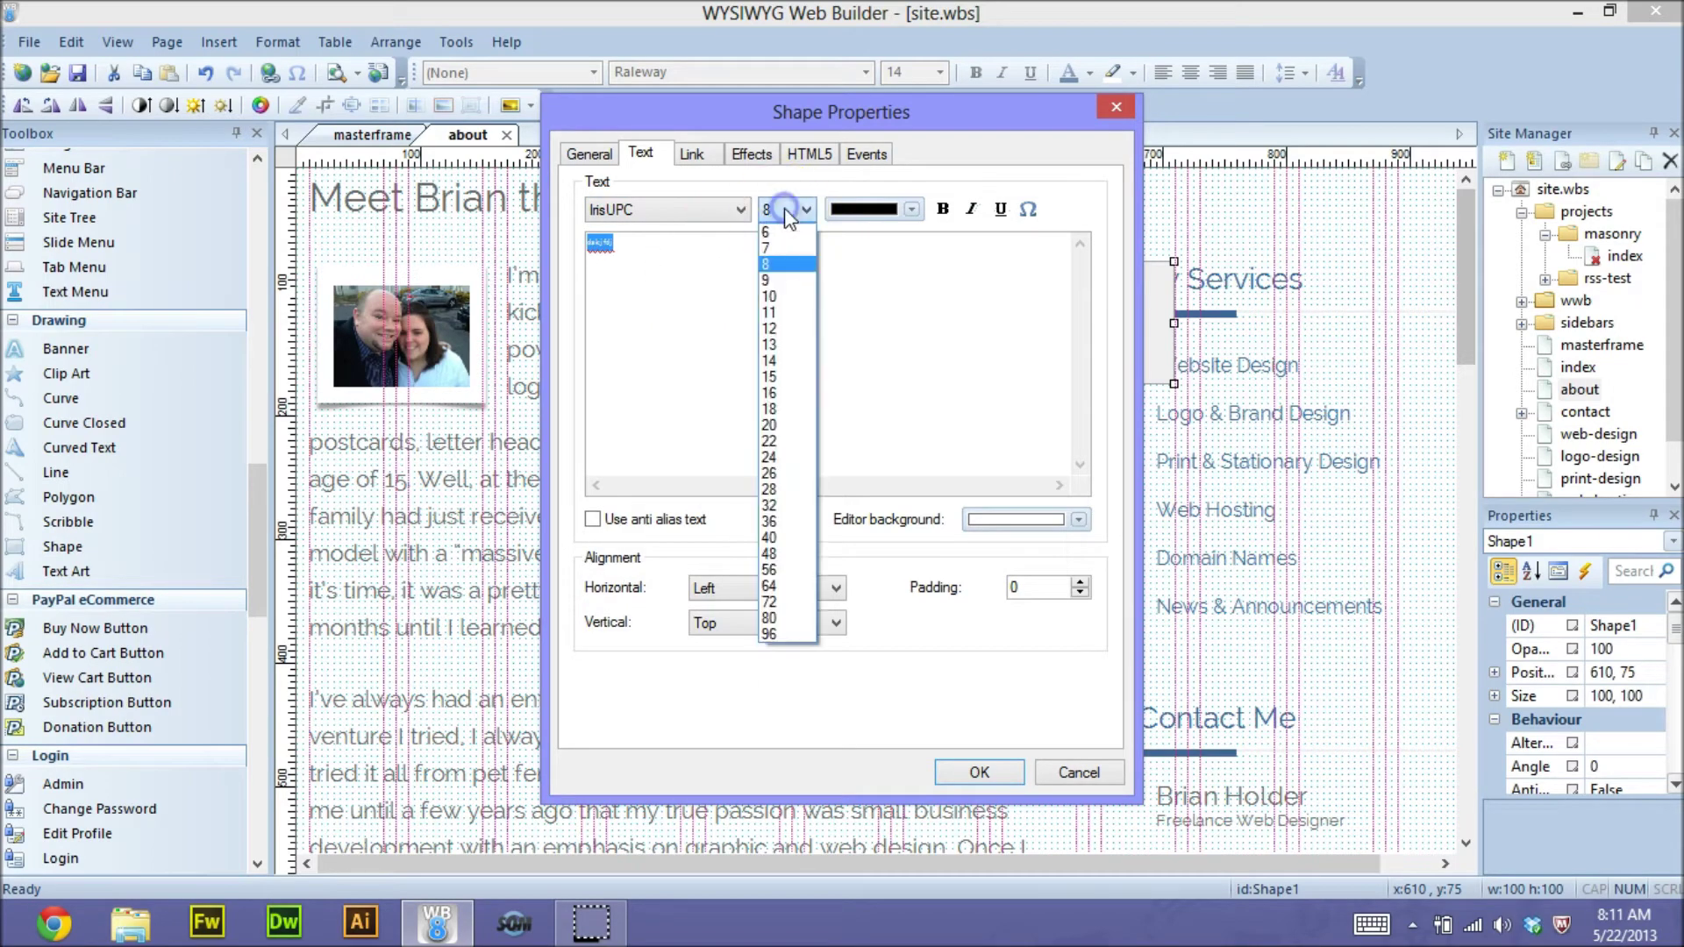
left_click(773, 454)
left_click(753, 325)
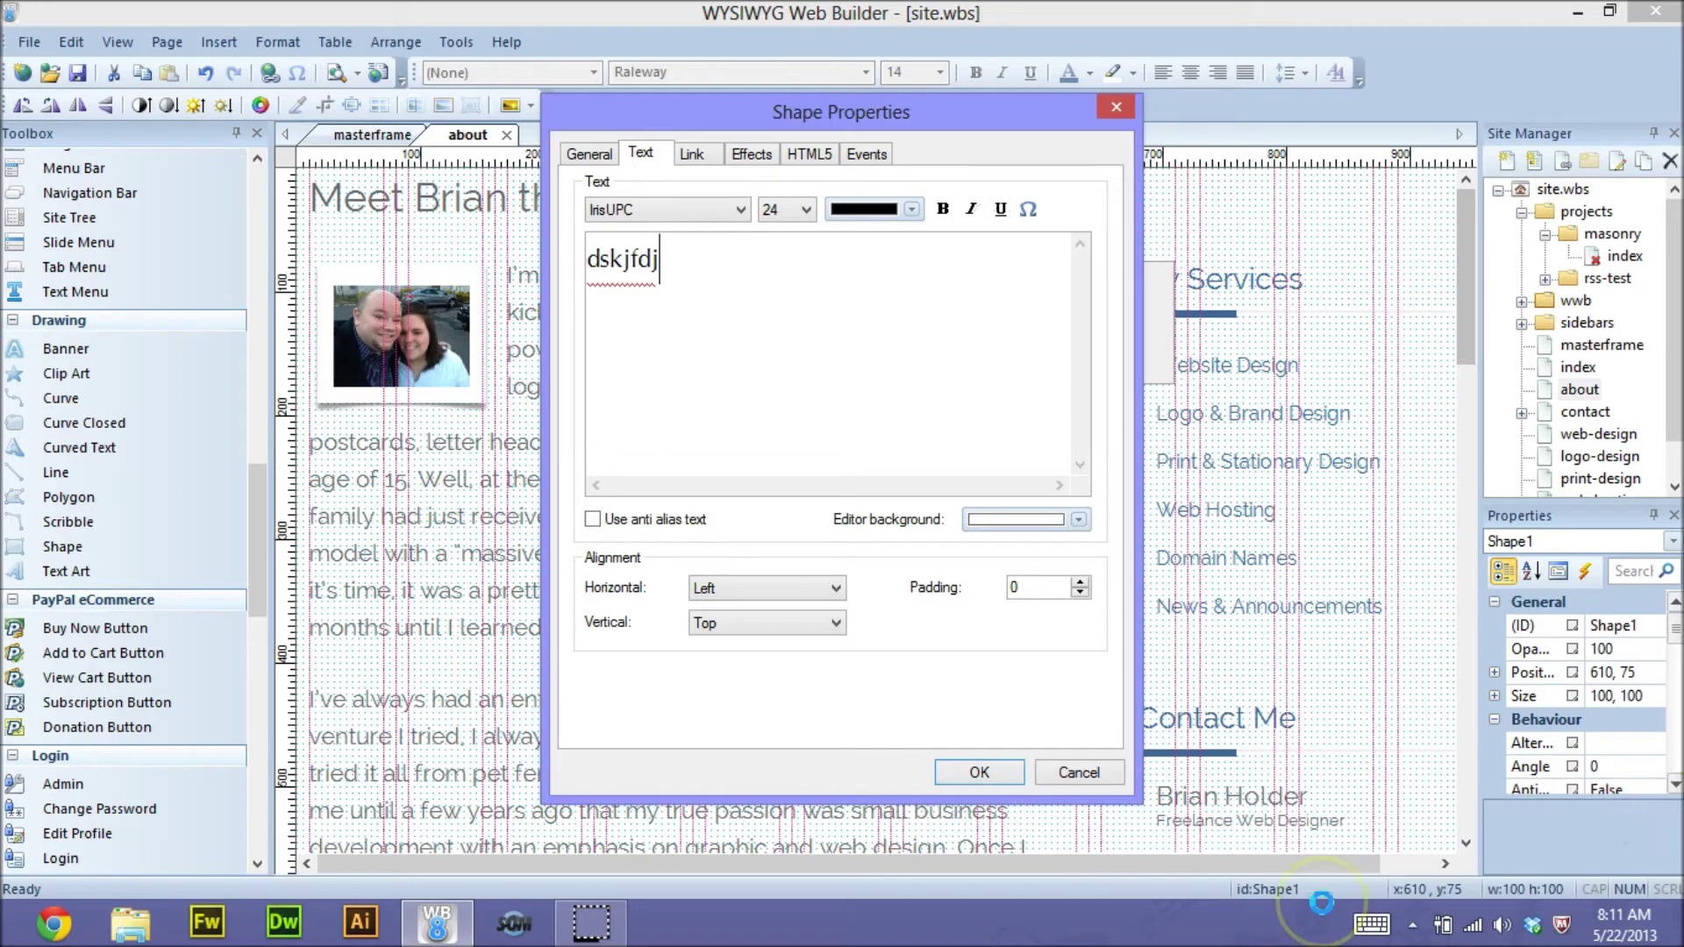
left_click(995, 773)
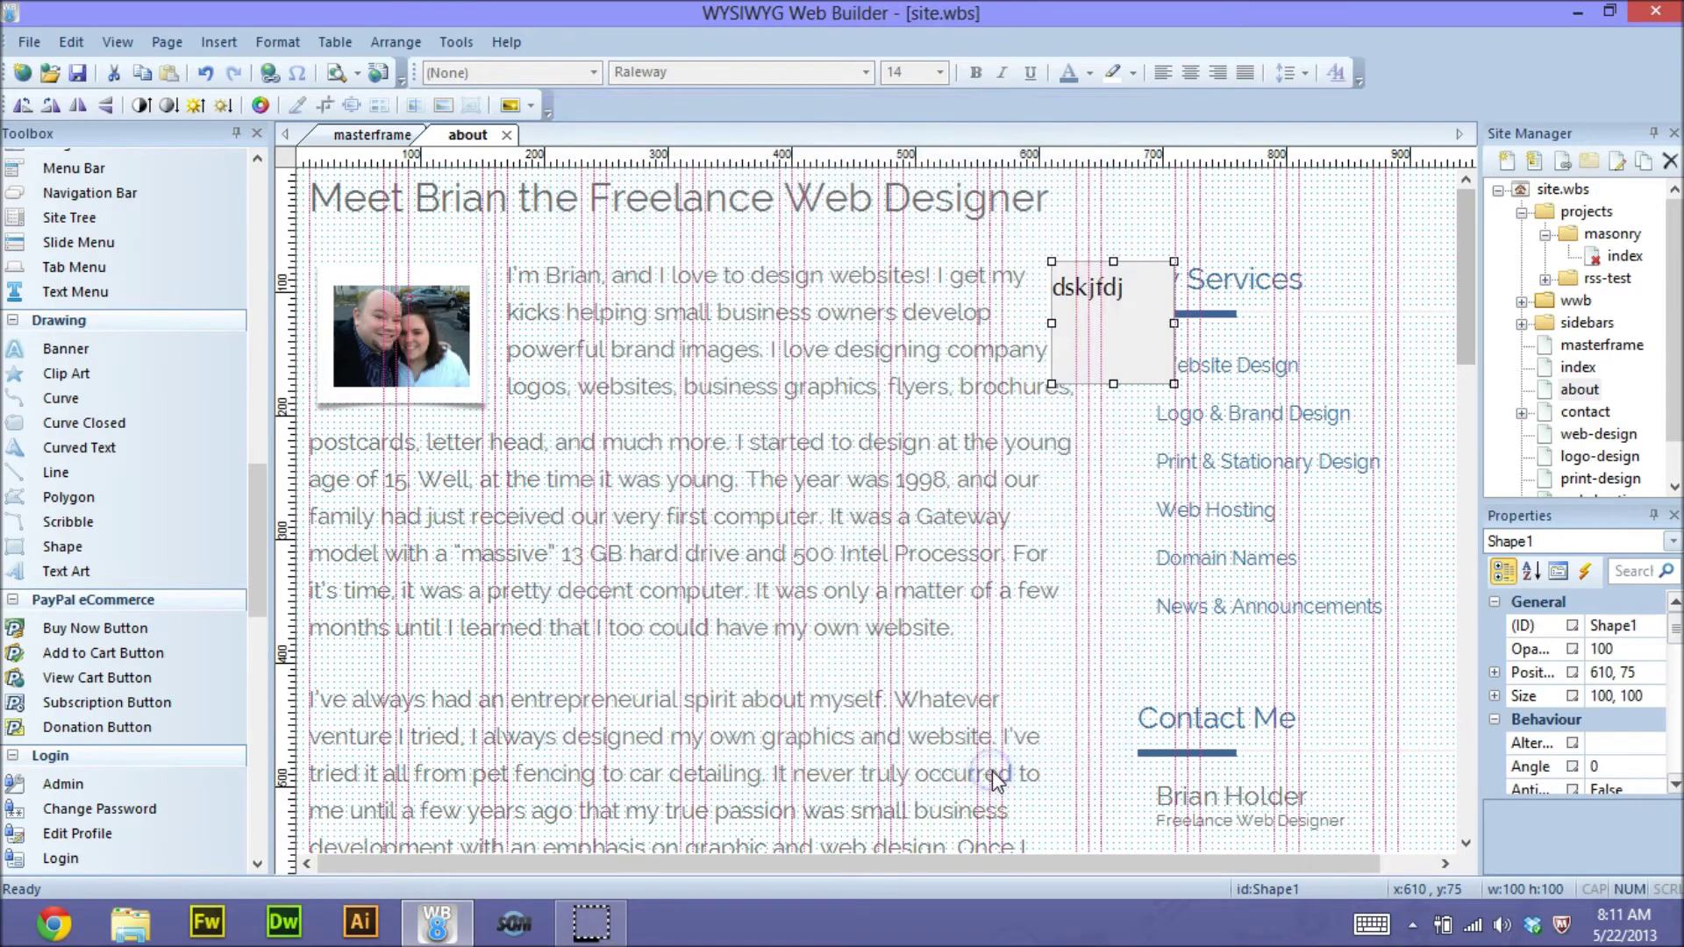
Delete the test shape from the about page, then return to the web browser
left_click(1127, 237)
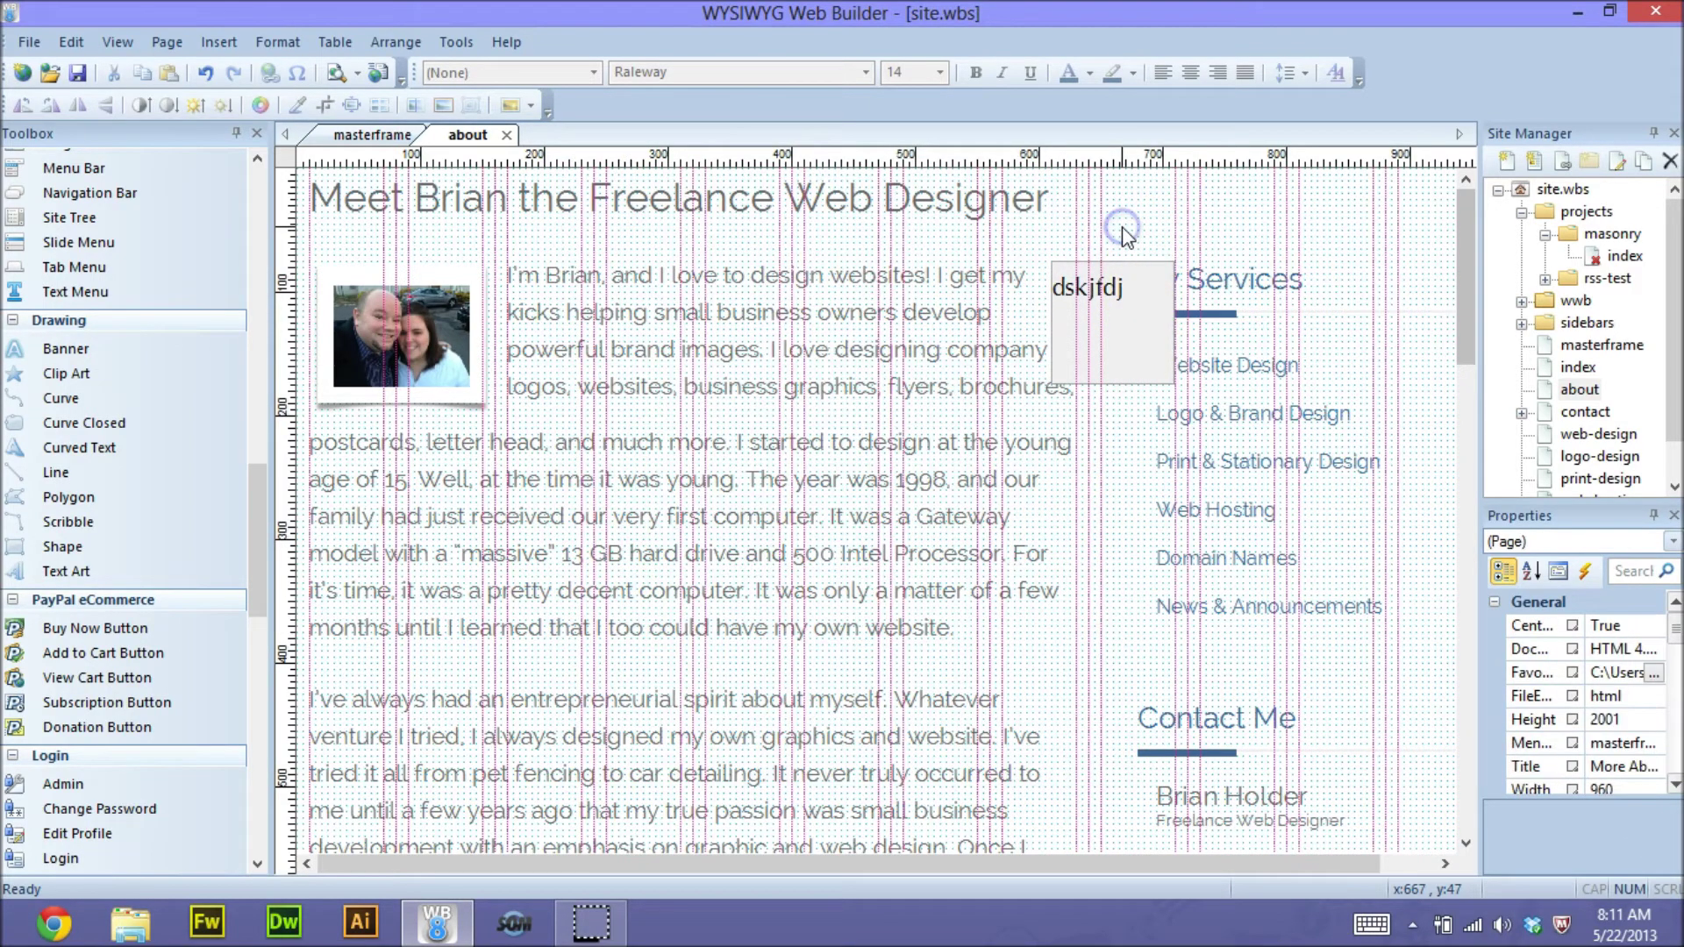
double_click(1098, 297)
left_click(1112, 322)
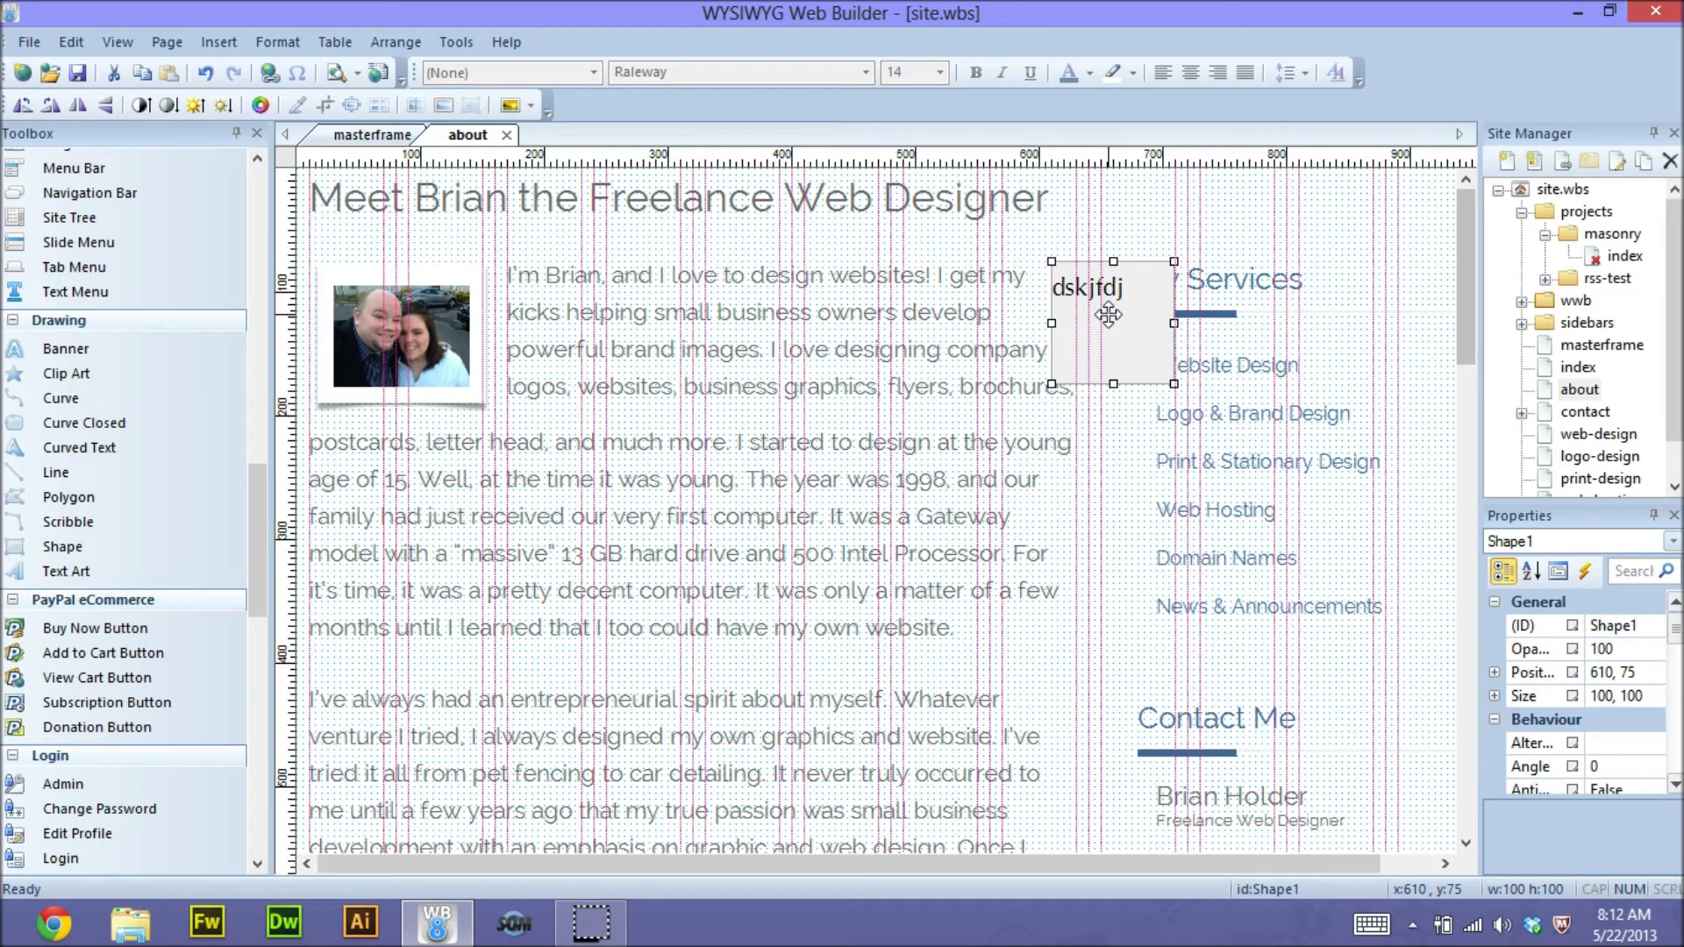
key("Delete")
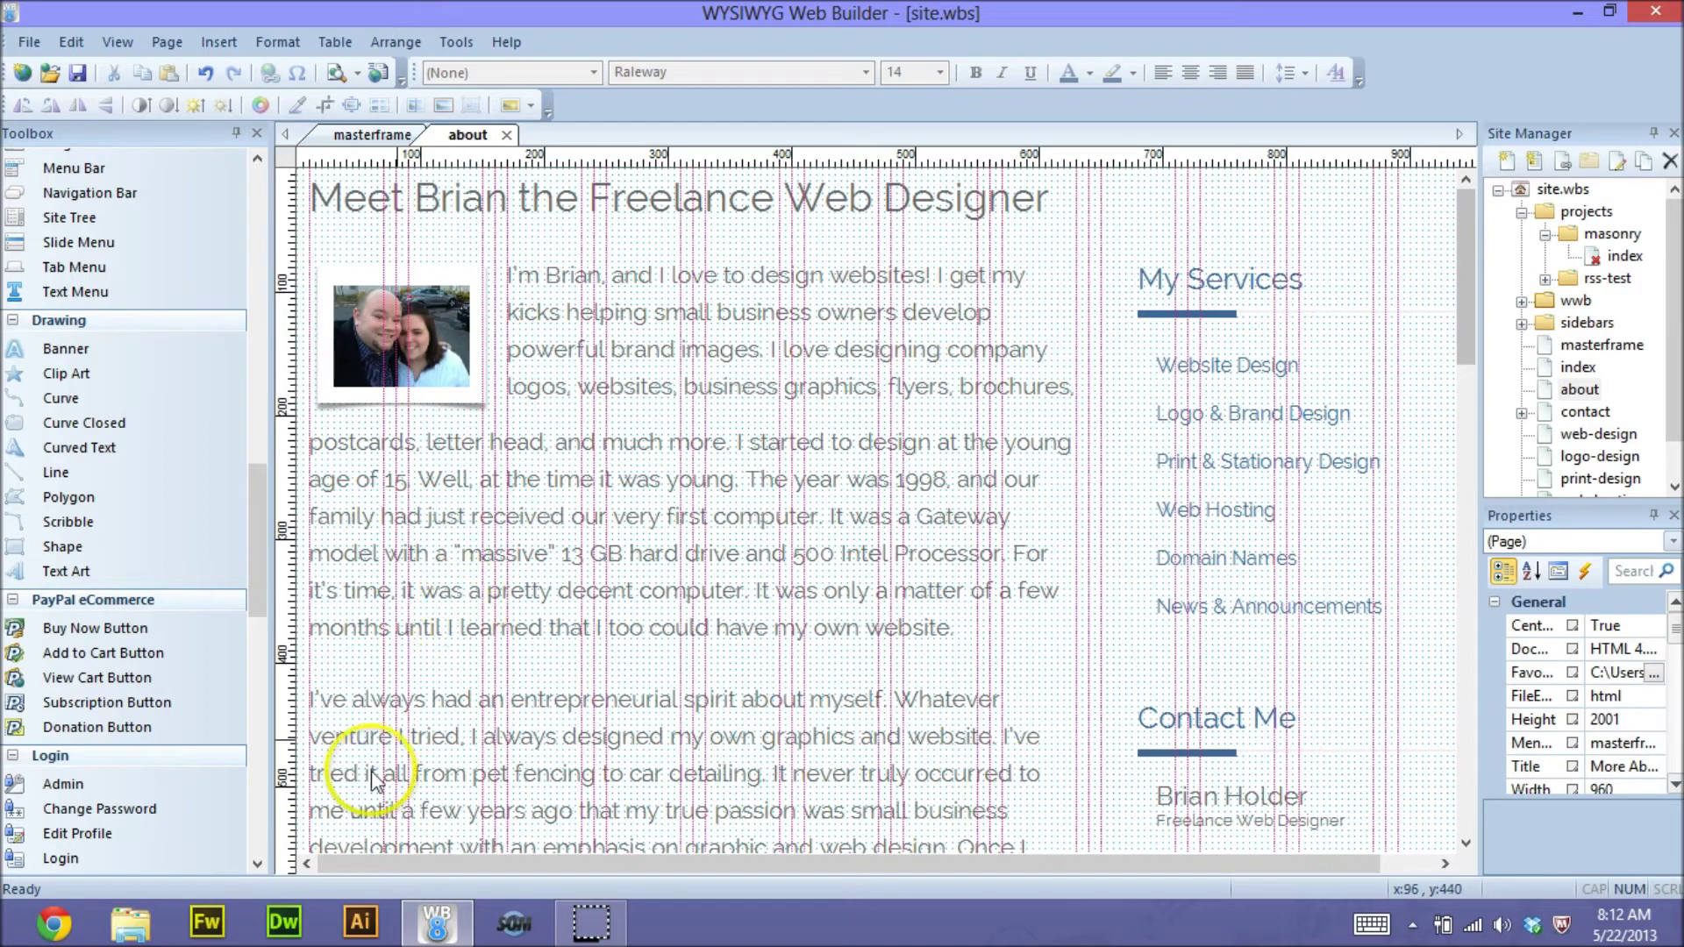
left_click(114, 858)
left_click(53, 923)
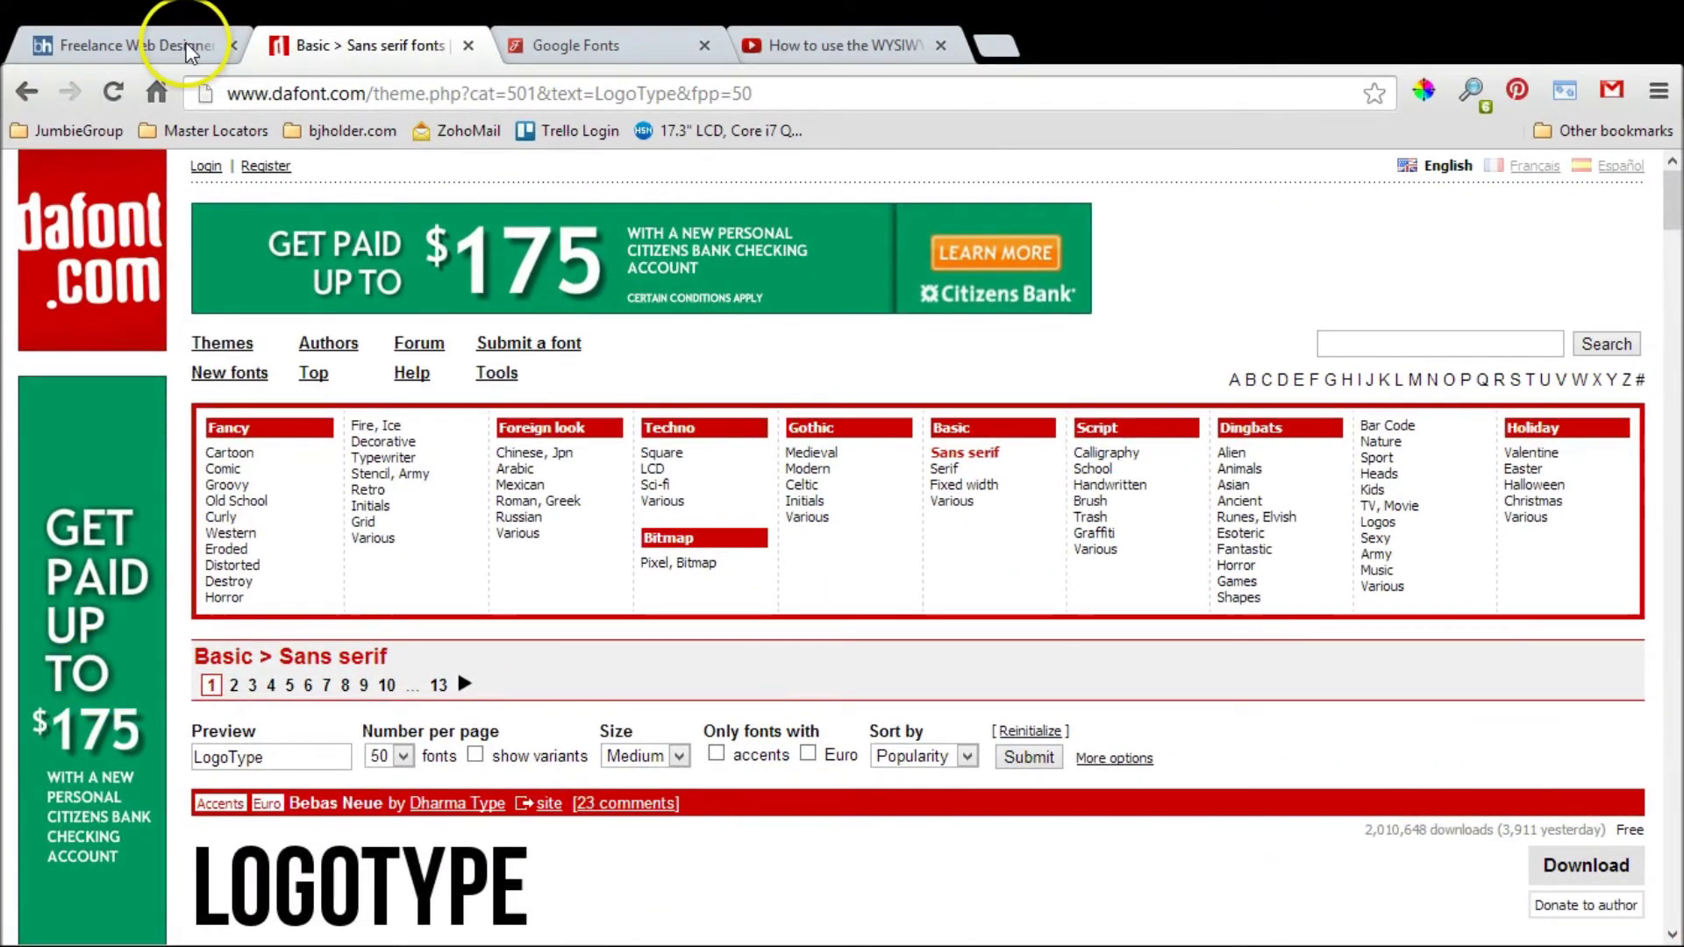
Look at the Freelance Web Designer tab, then switch to the Google Fonts tab
left_click(188, 48)
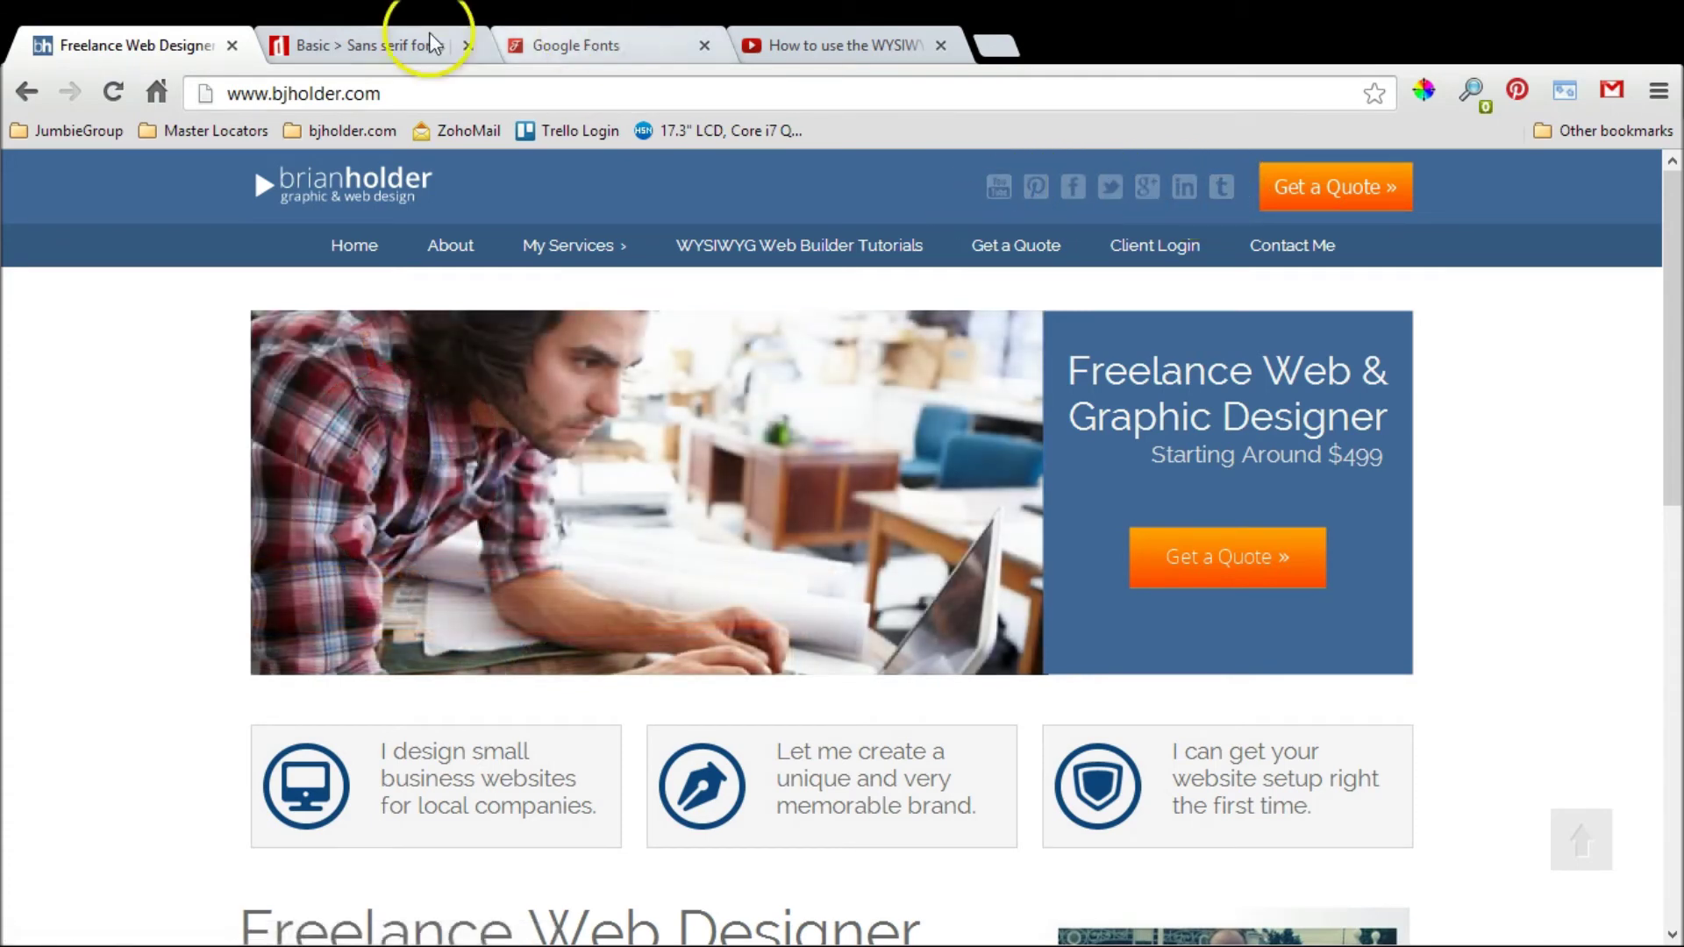
left_click(550, 35)
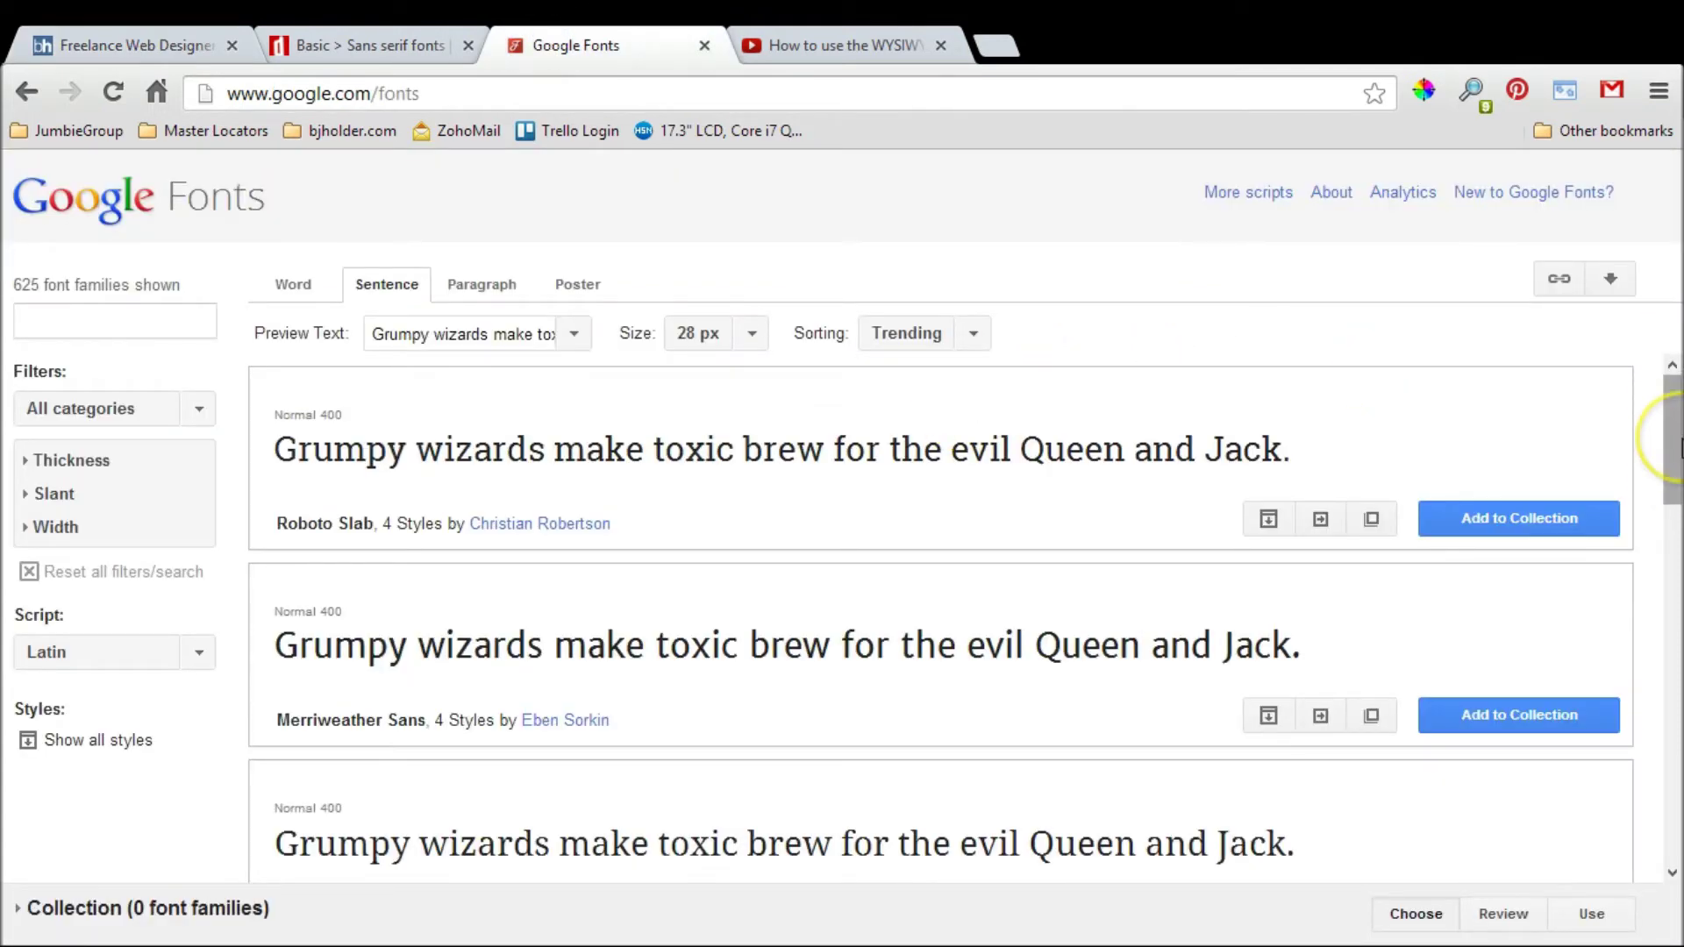
left_click_drag(1680, 449, 1678, 333)
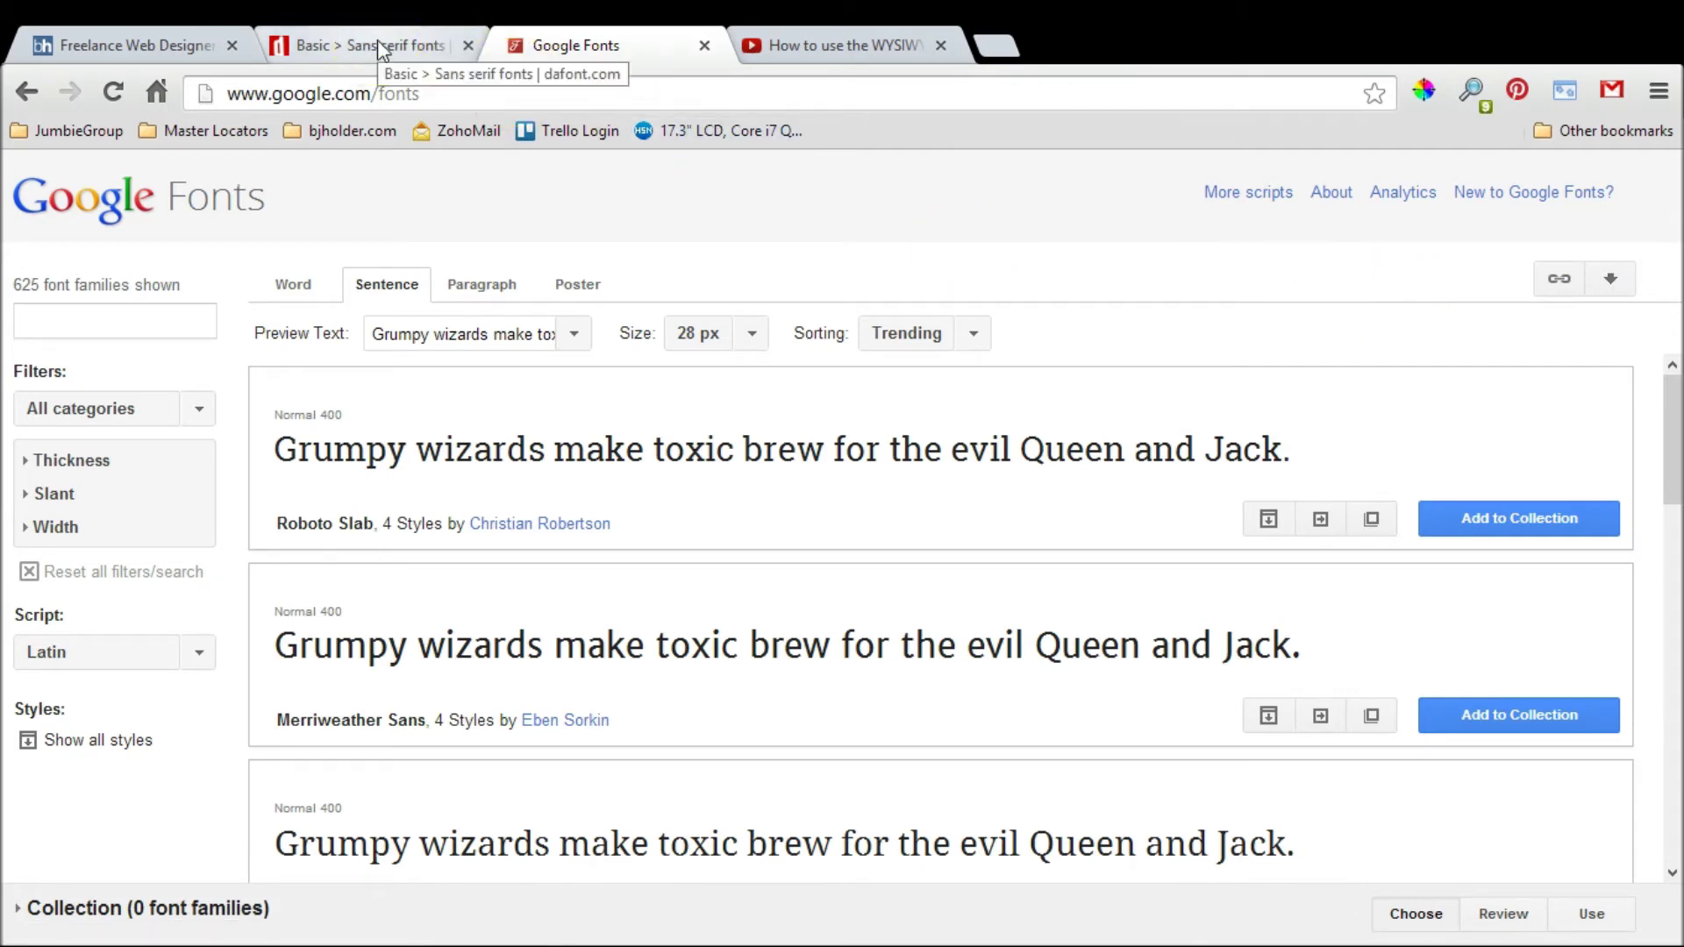
left_click(371, 477)
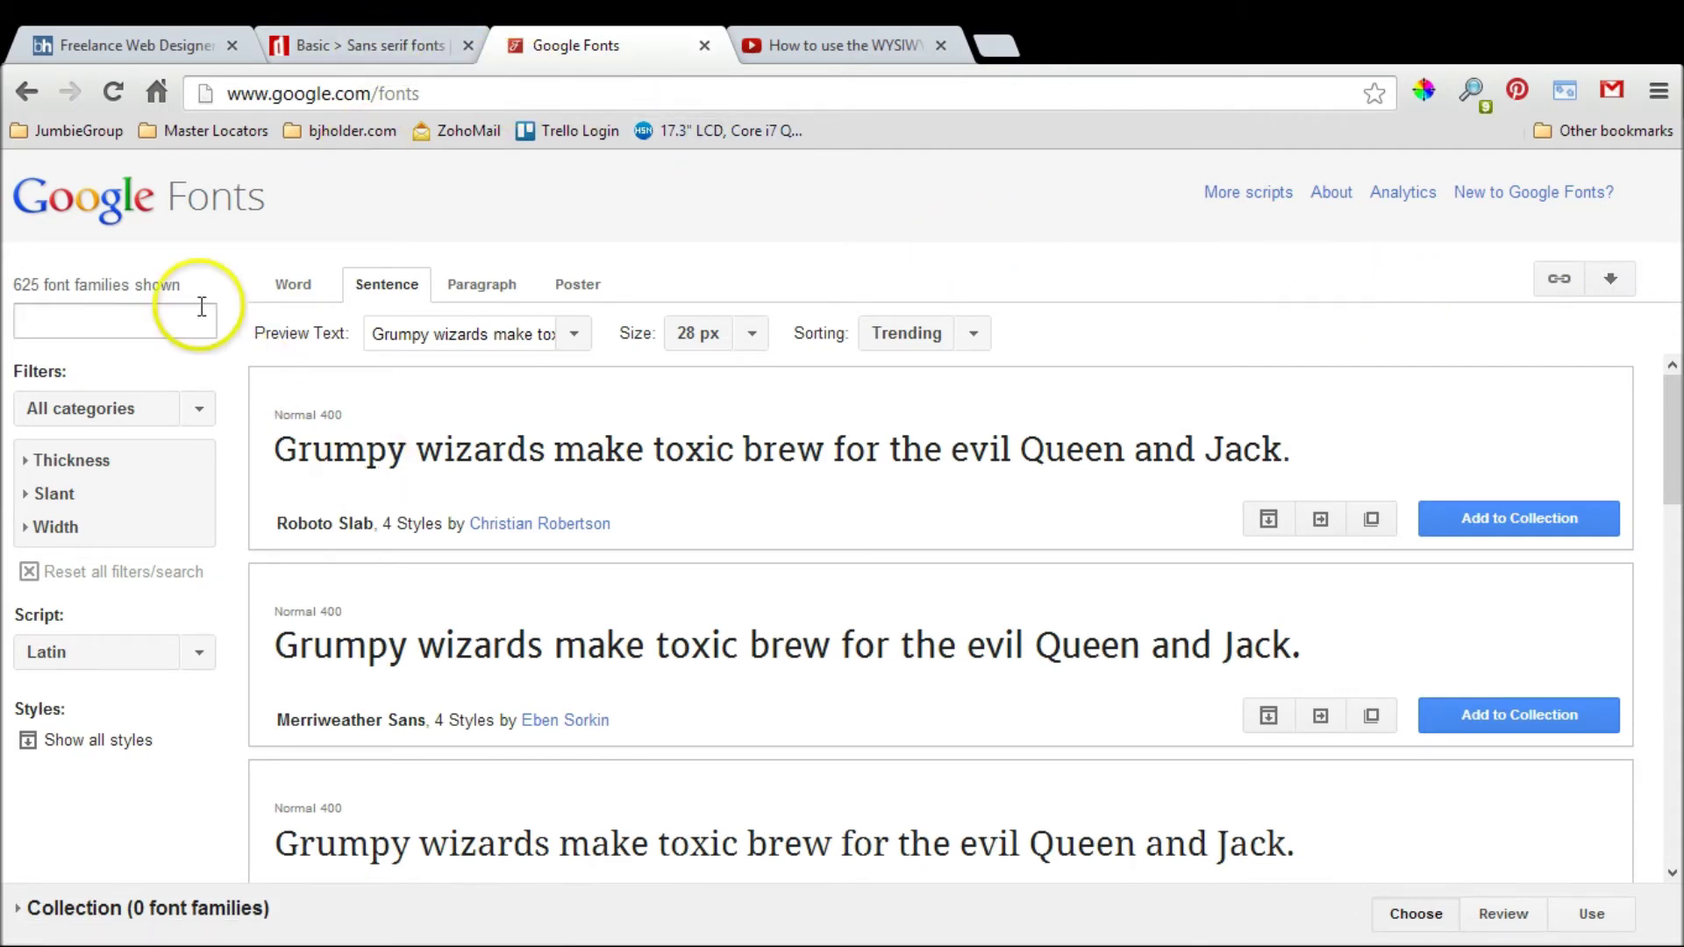
Search Google Fonts for 'rale' and add Raleway to the collection
left_click(186, 330)
type("r")
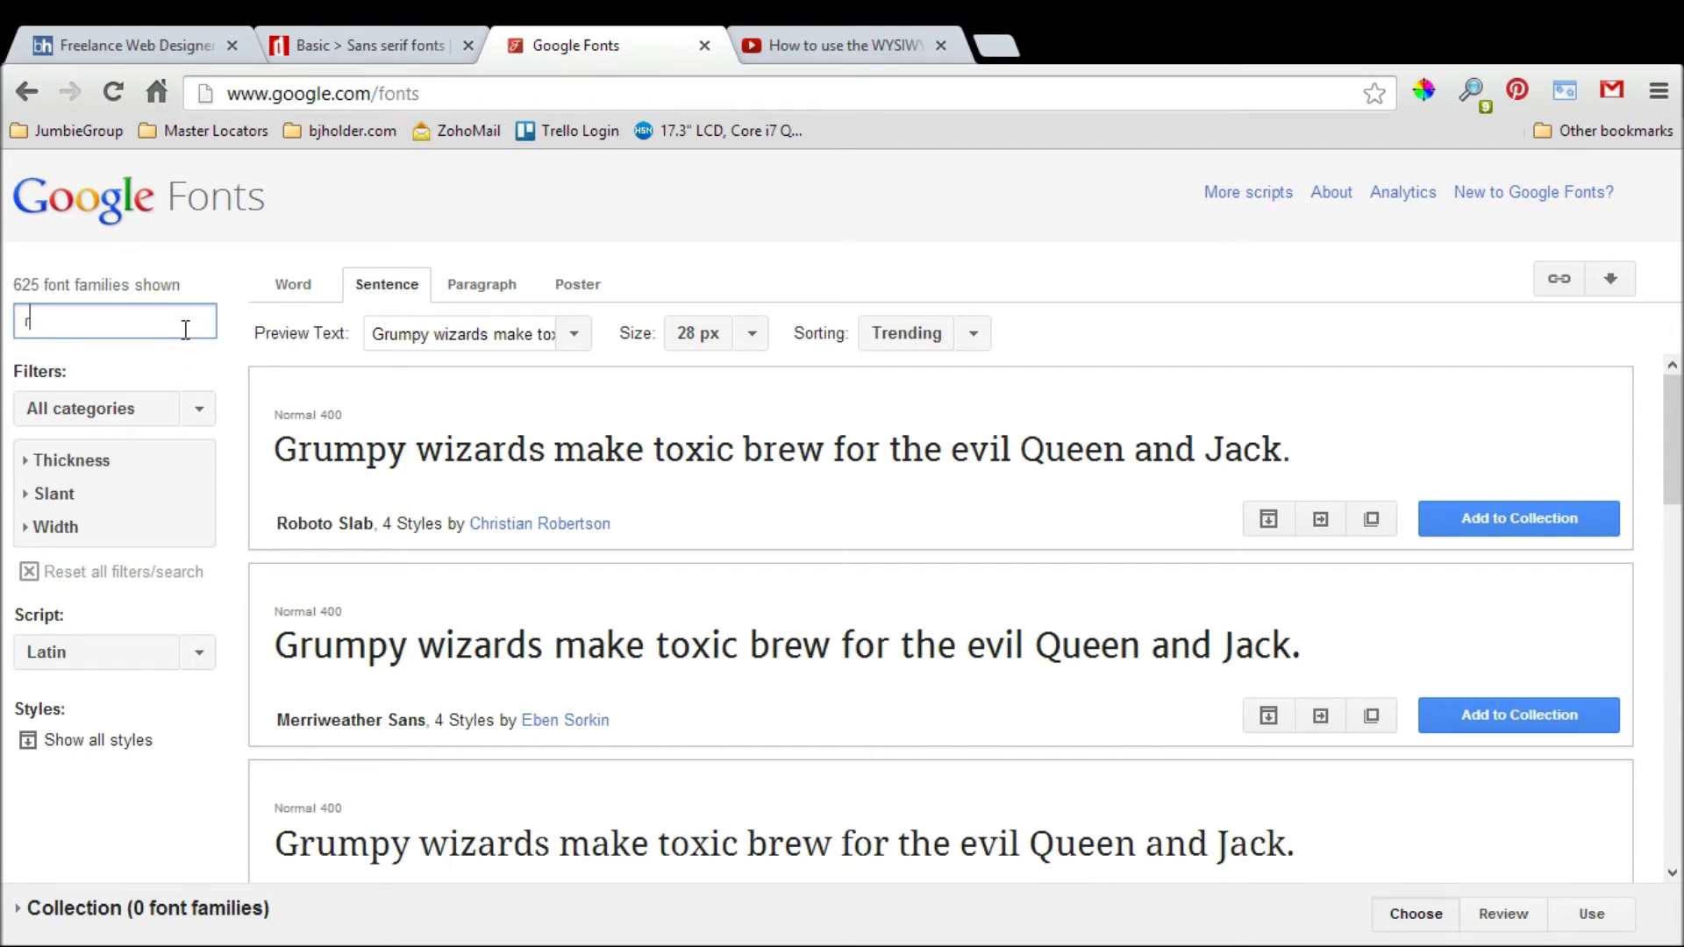
type("ale")
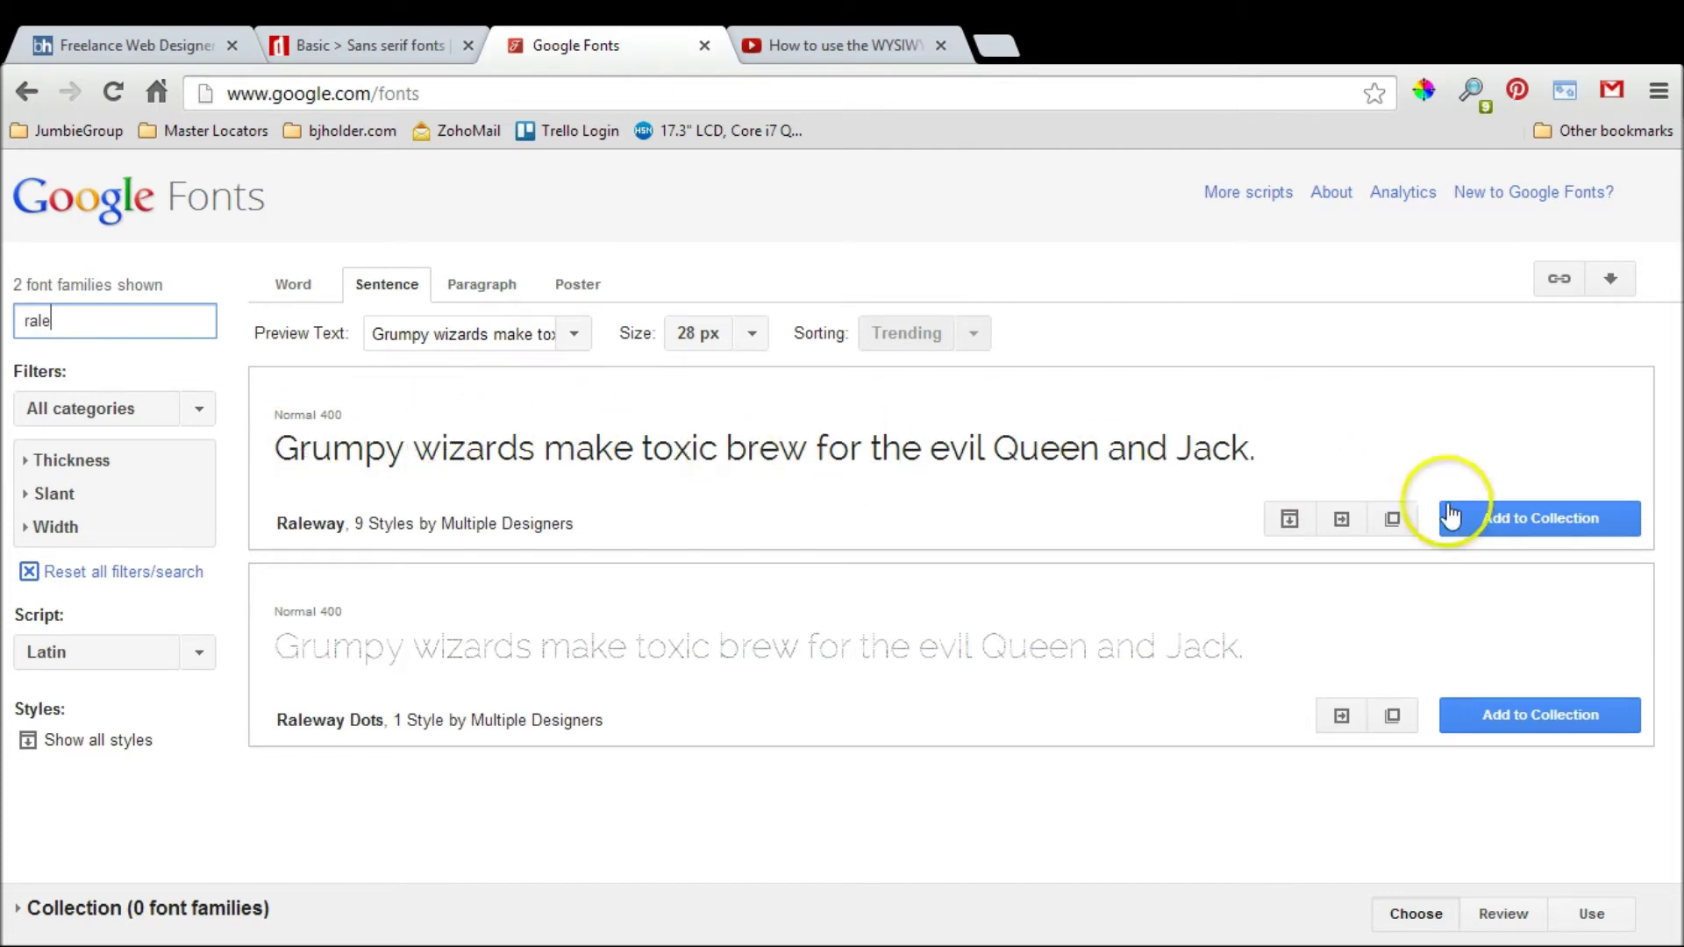
left_click(1500, 521)
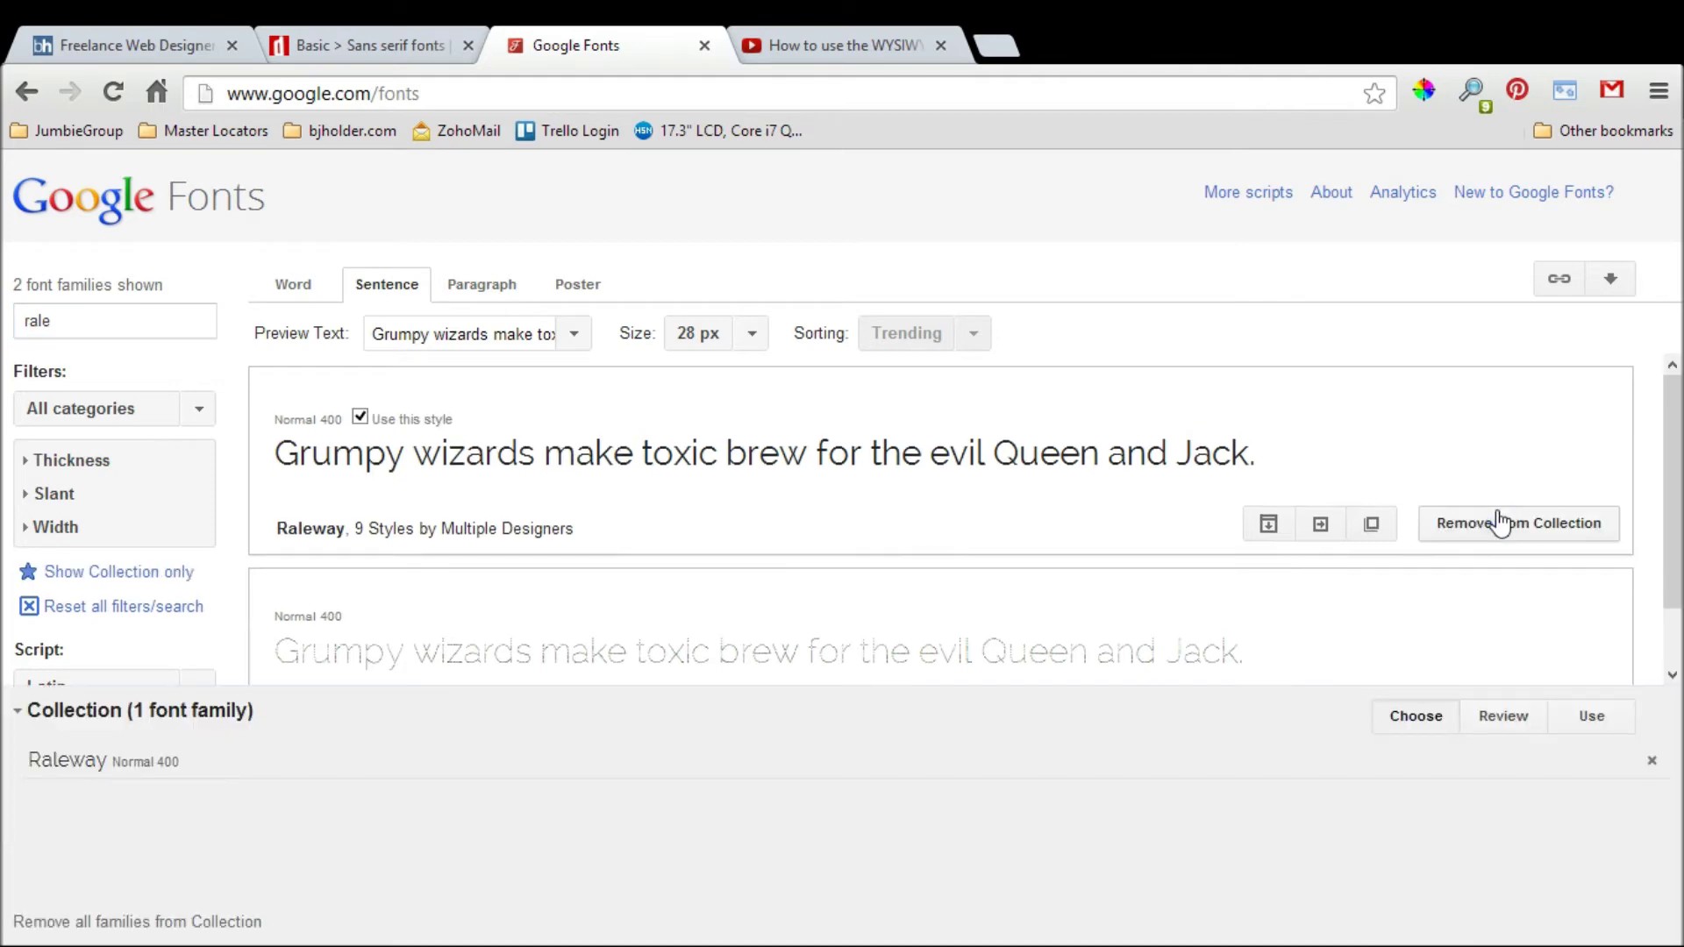
Copy Raleway's standard stylesheet link code from the Use page
left_click(1614, 720)
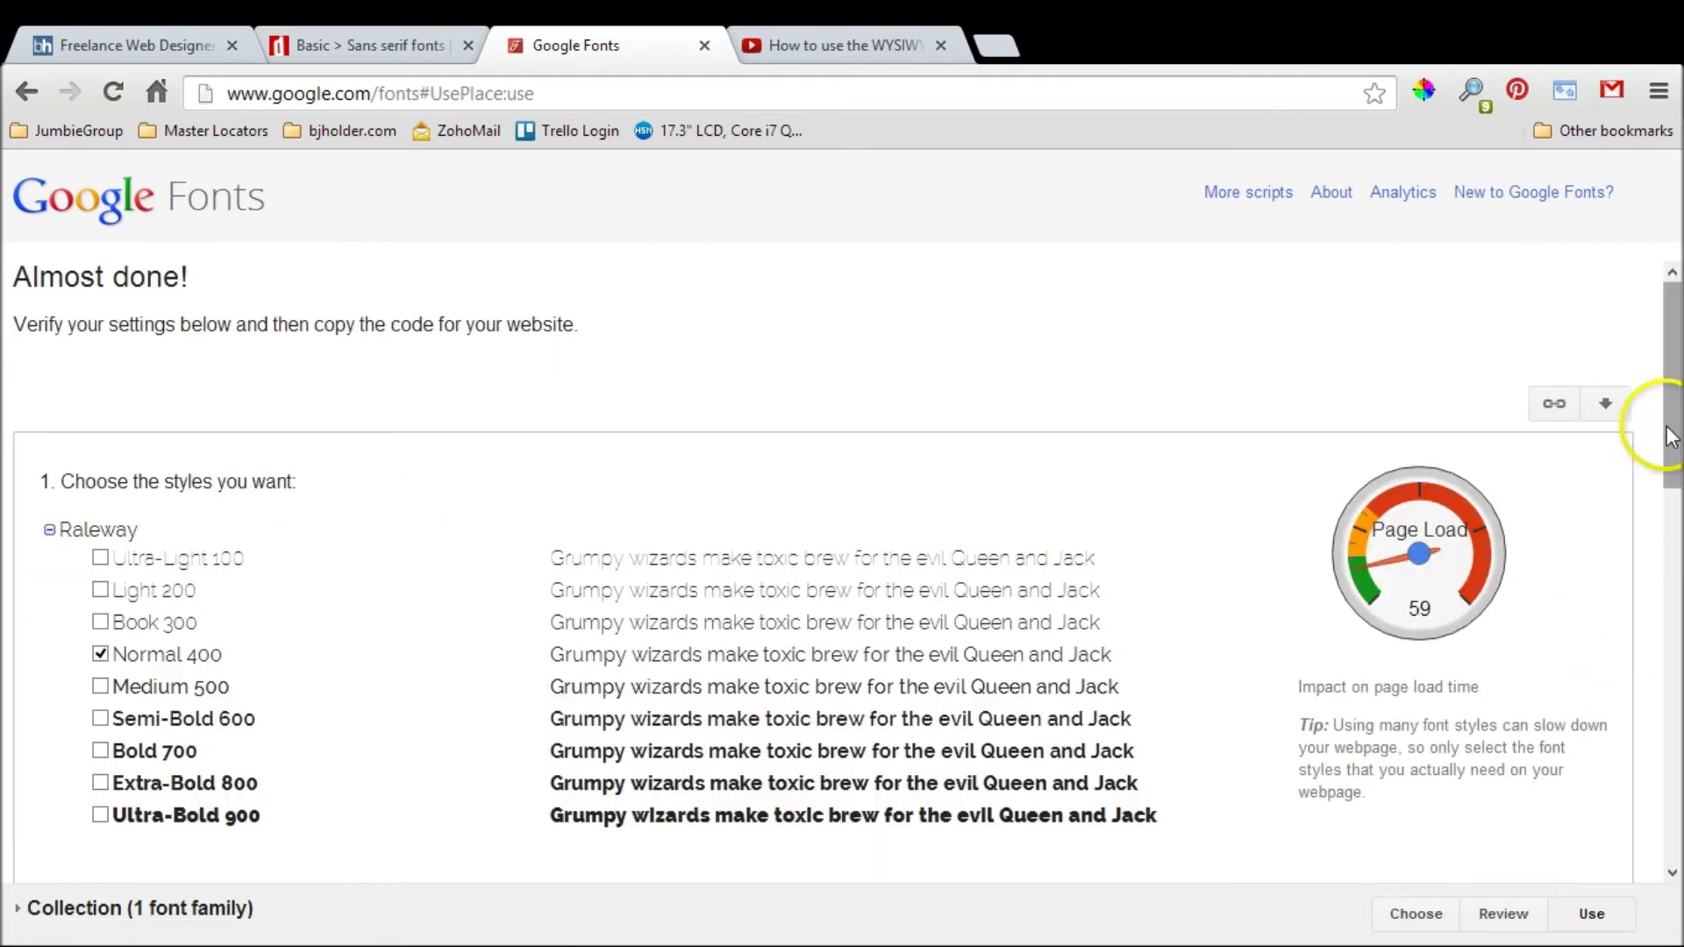
left_click_drag(1670, 436, 1668, 715)
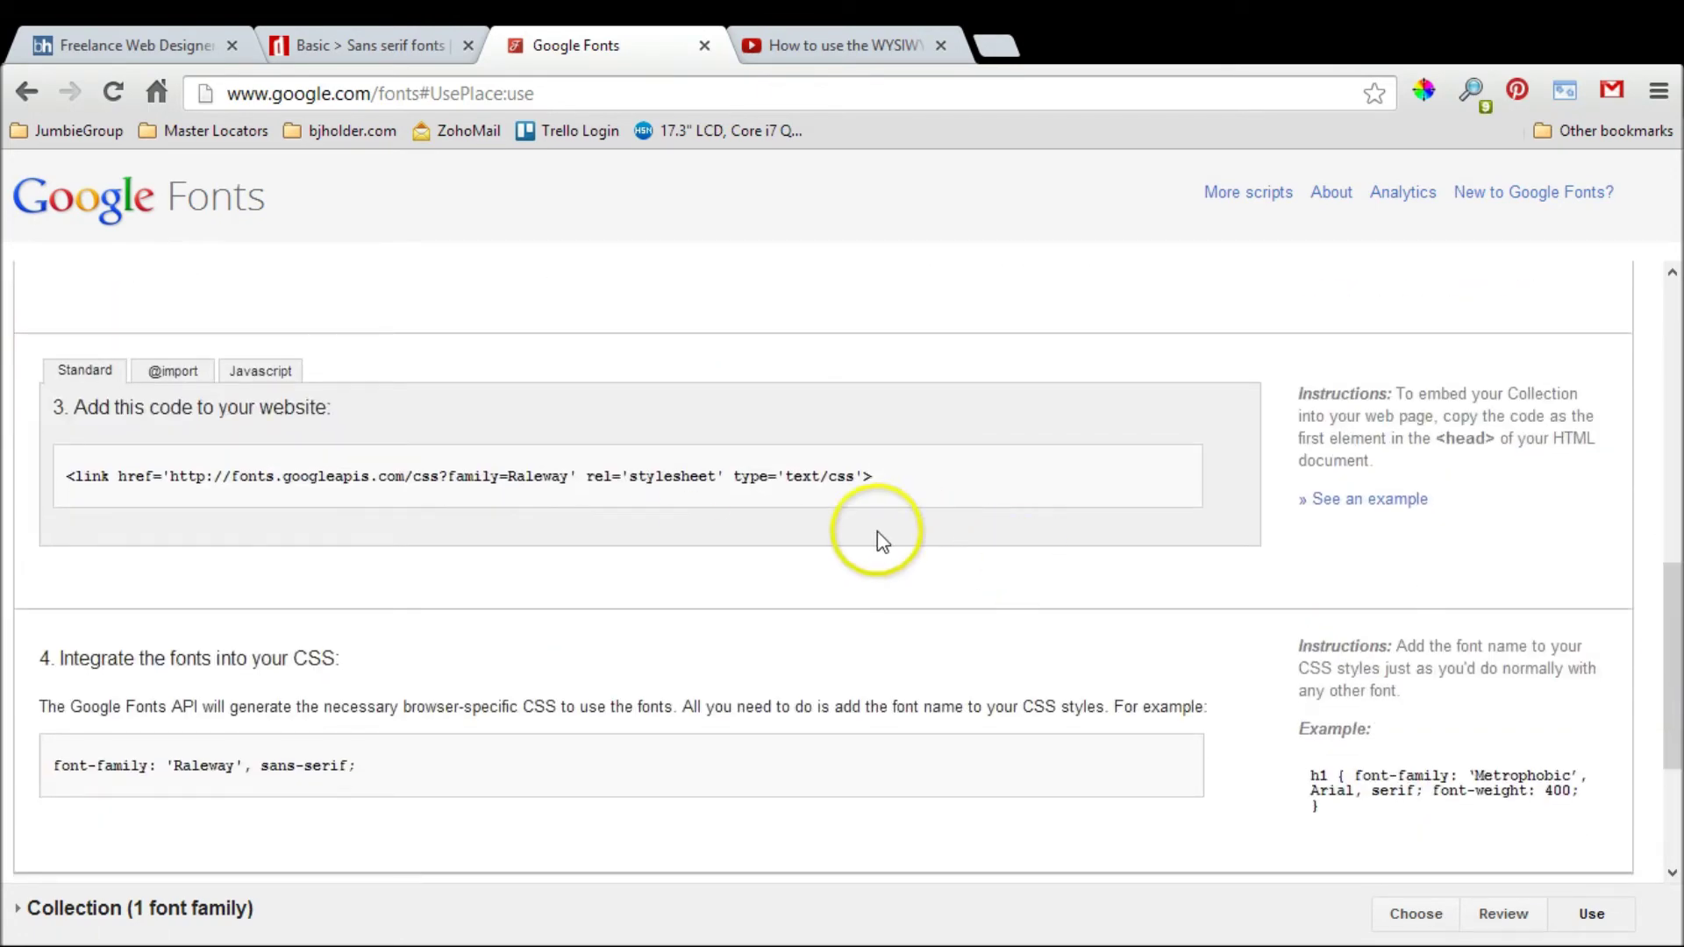
mouse_move(891, 477)
left_mouse_down()
mouse_move(603, 453)
mouse_move(132, 478)
mouse_move(48, 456)
left_mouse_up()
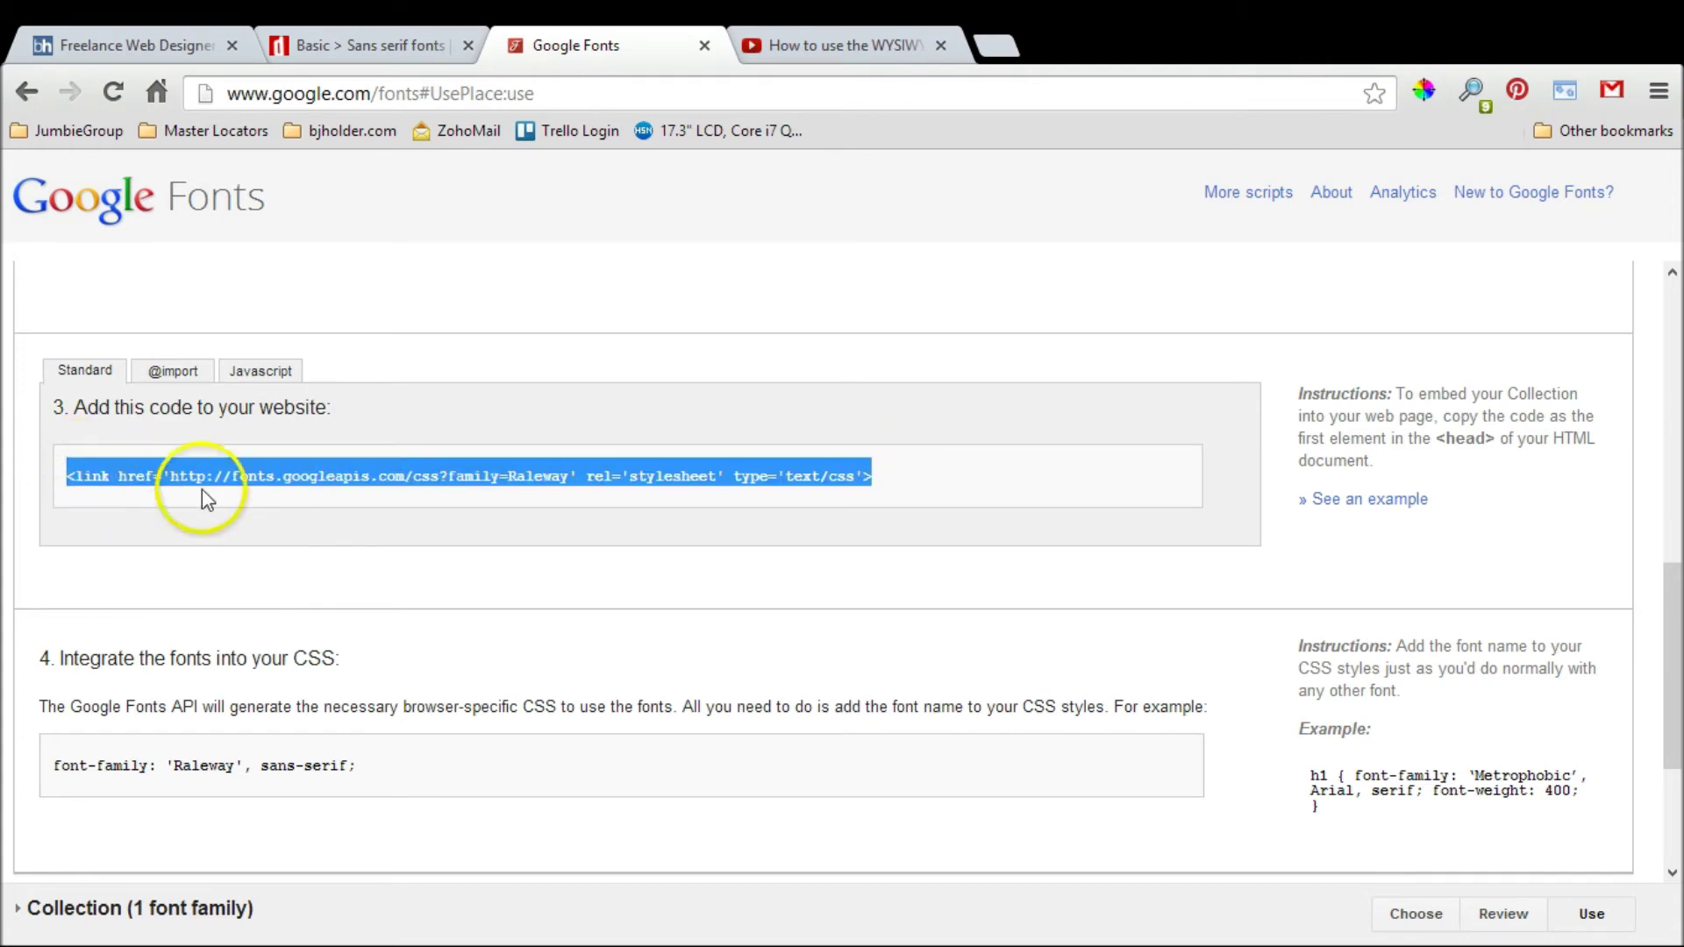
right_click(515, 485)
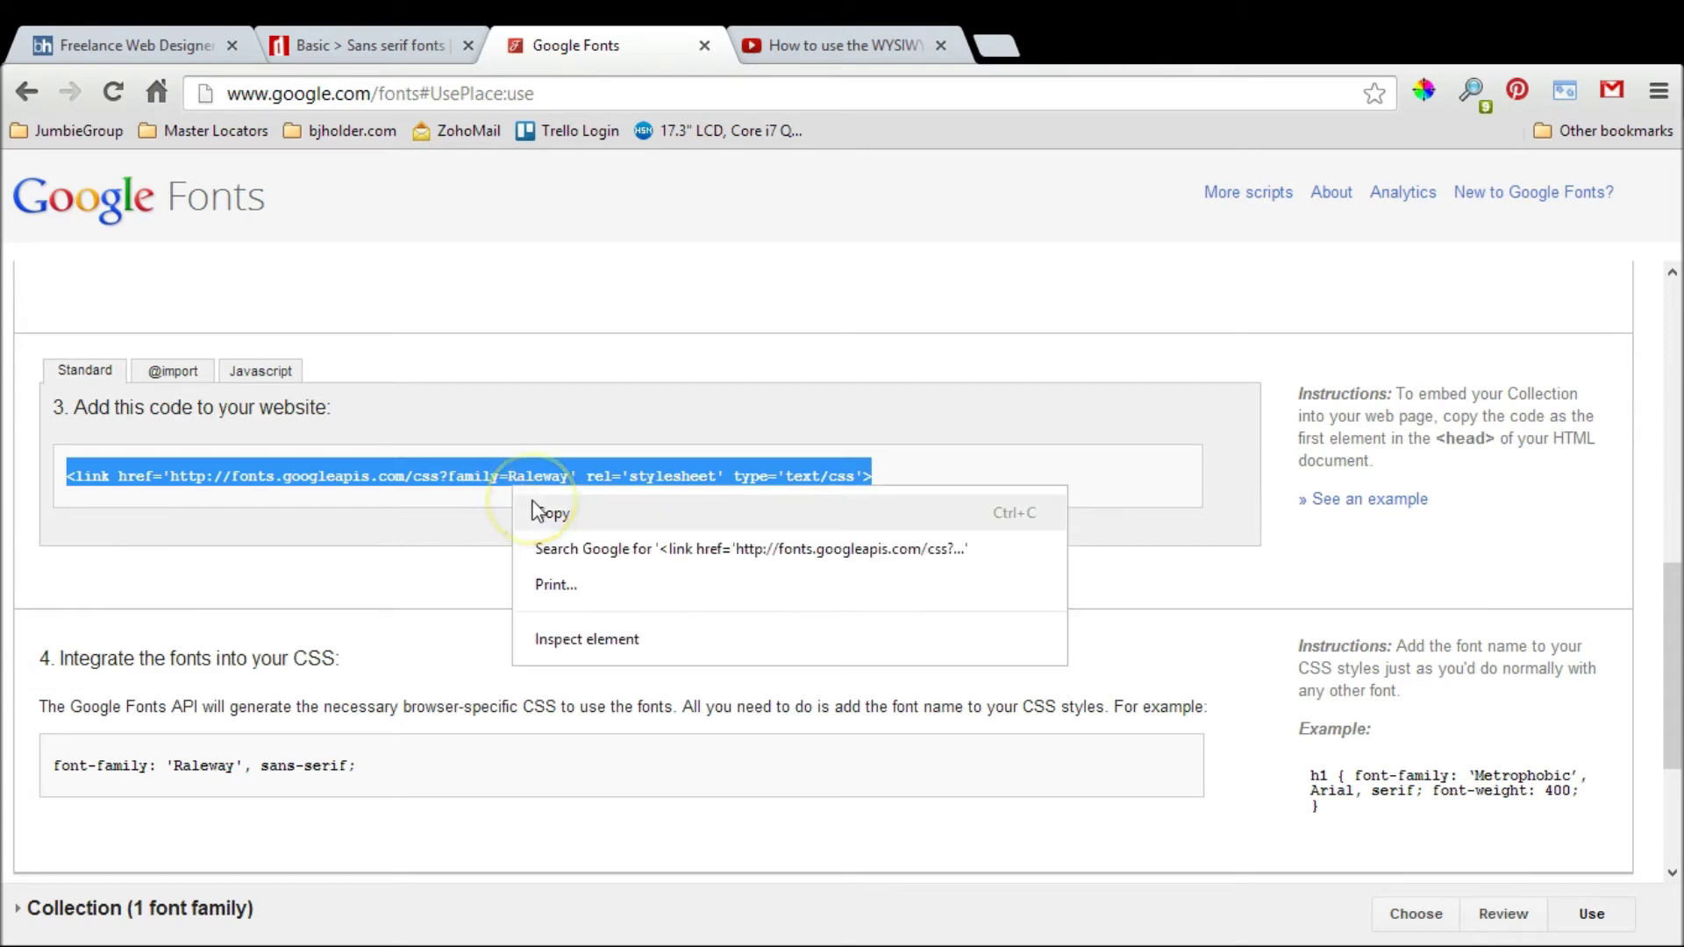
left_click(565, 520)
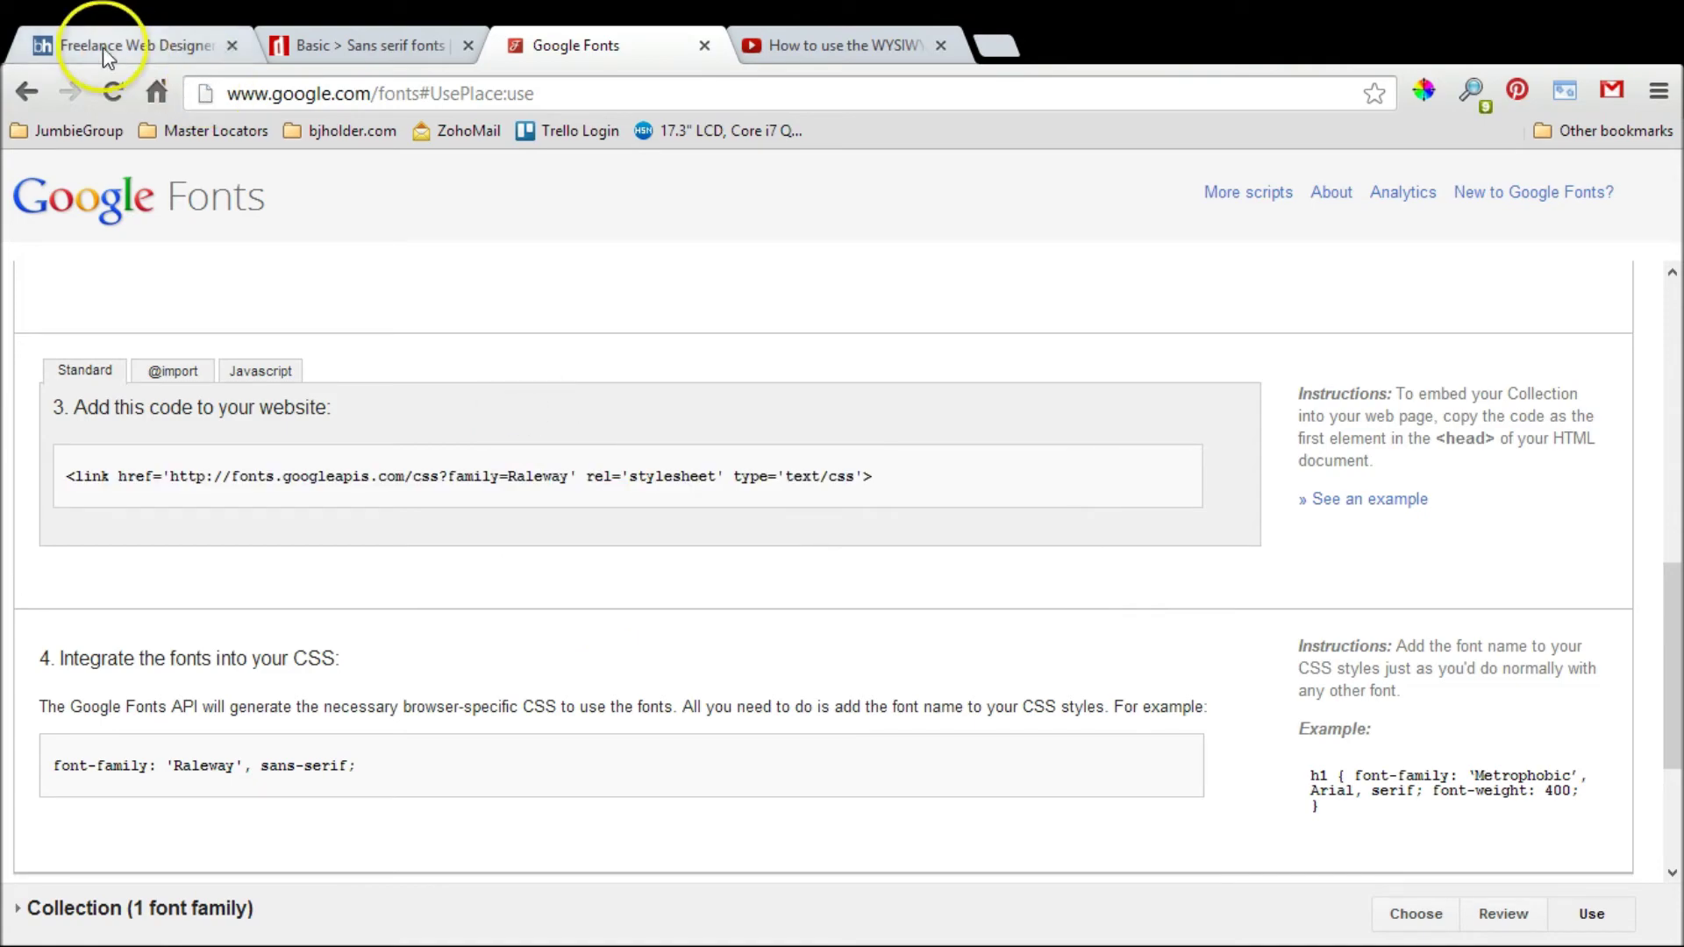
left_click(575, 740)
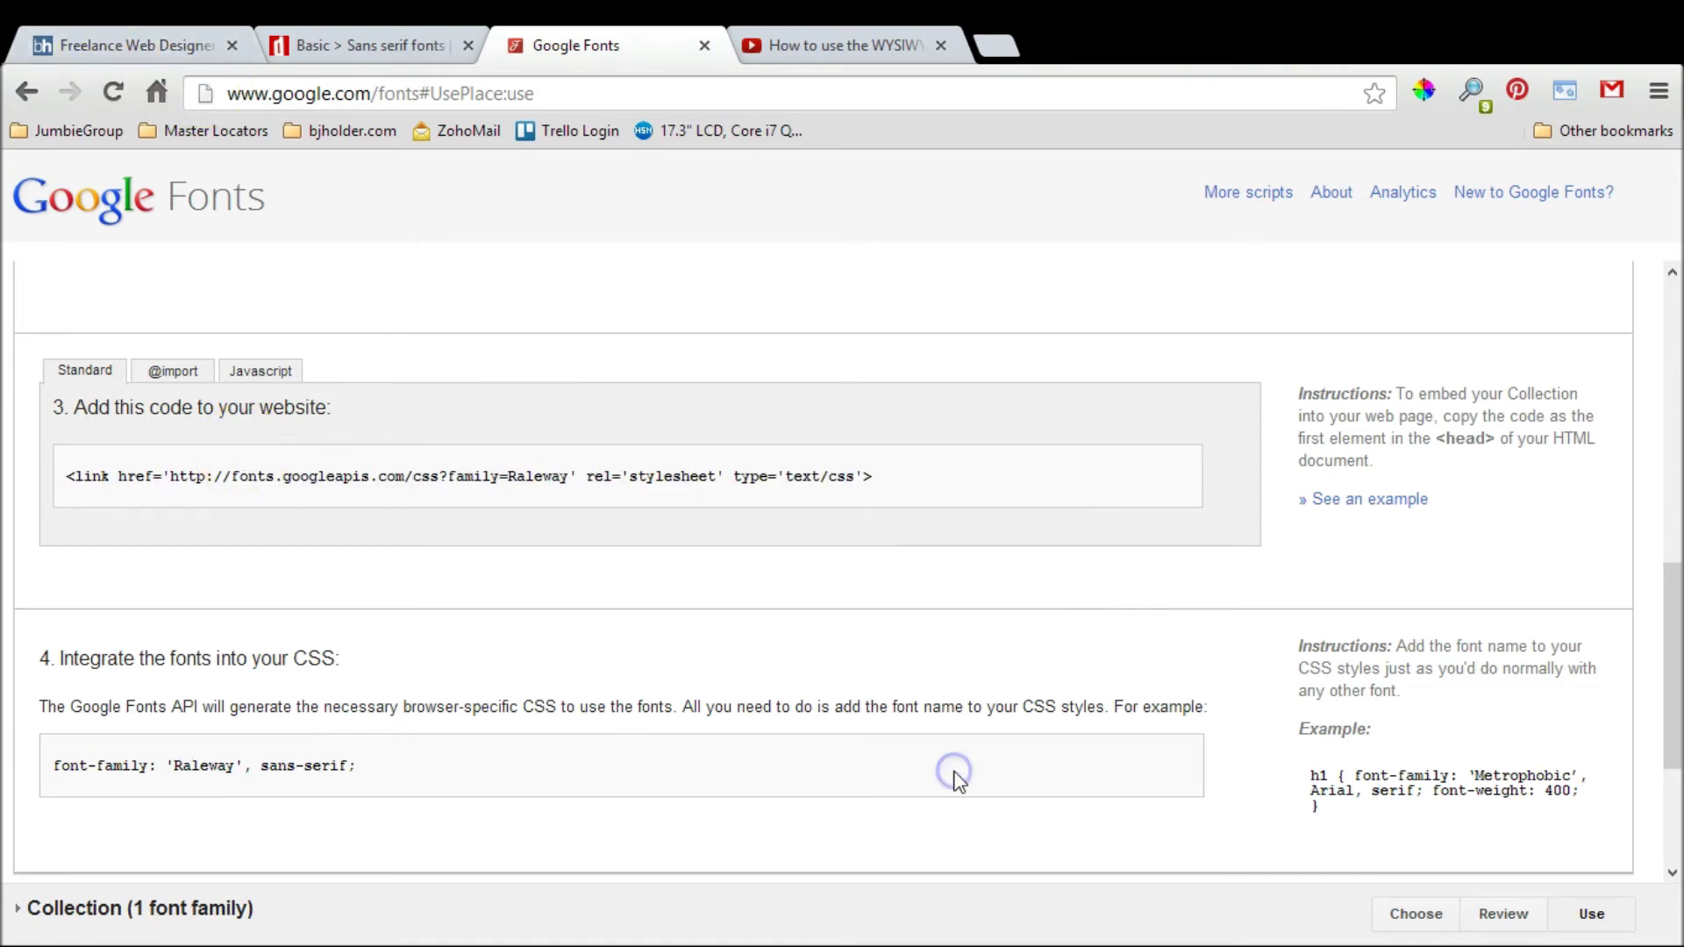
Check that Raleway's stylesheet link is in Site HTML's Between <head></head> tags, then close with OK
key("alt+Tab")
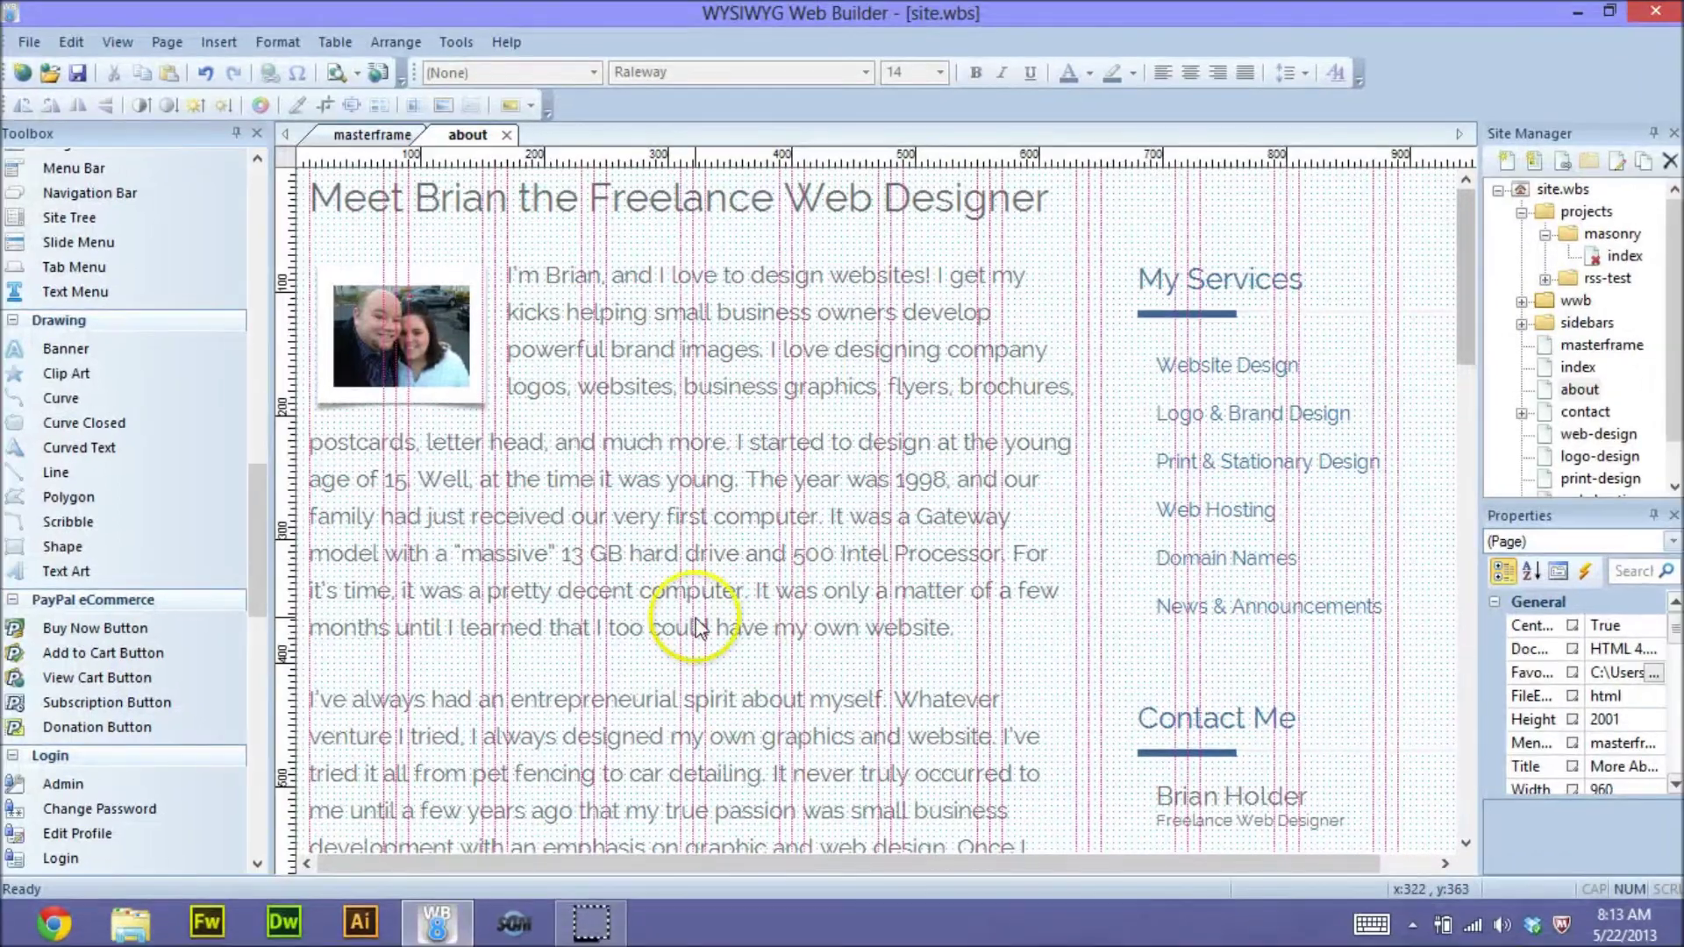
left_click(169, 43)
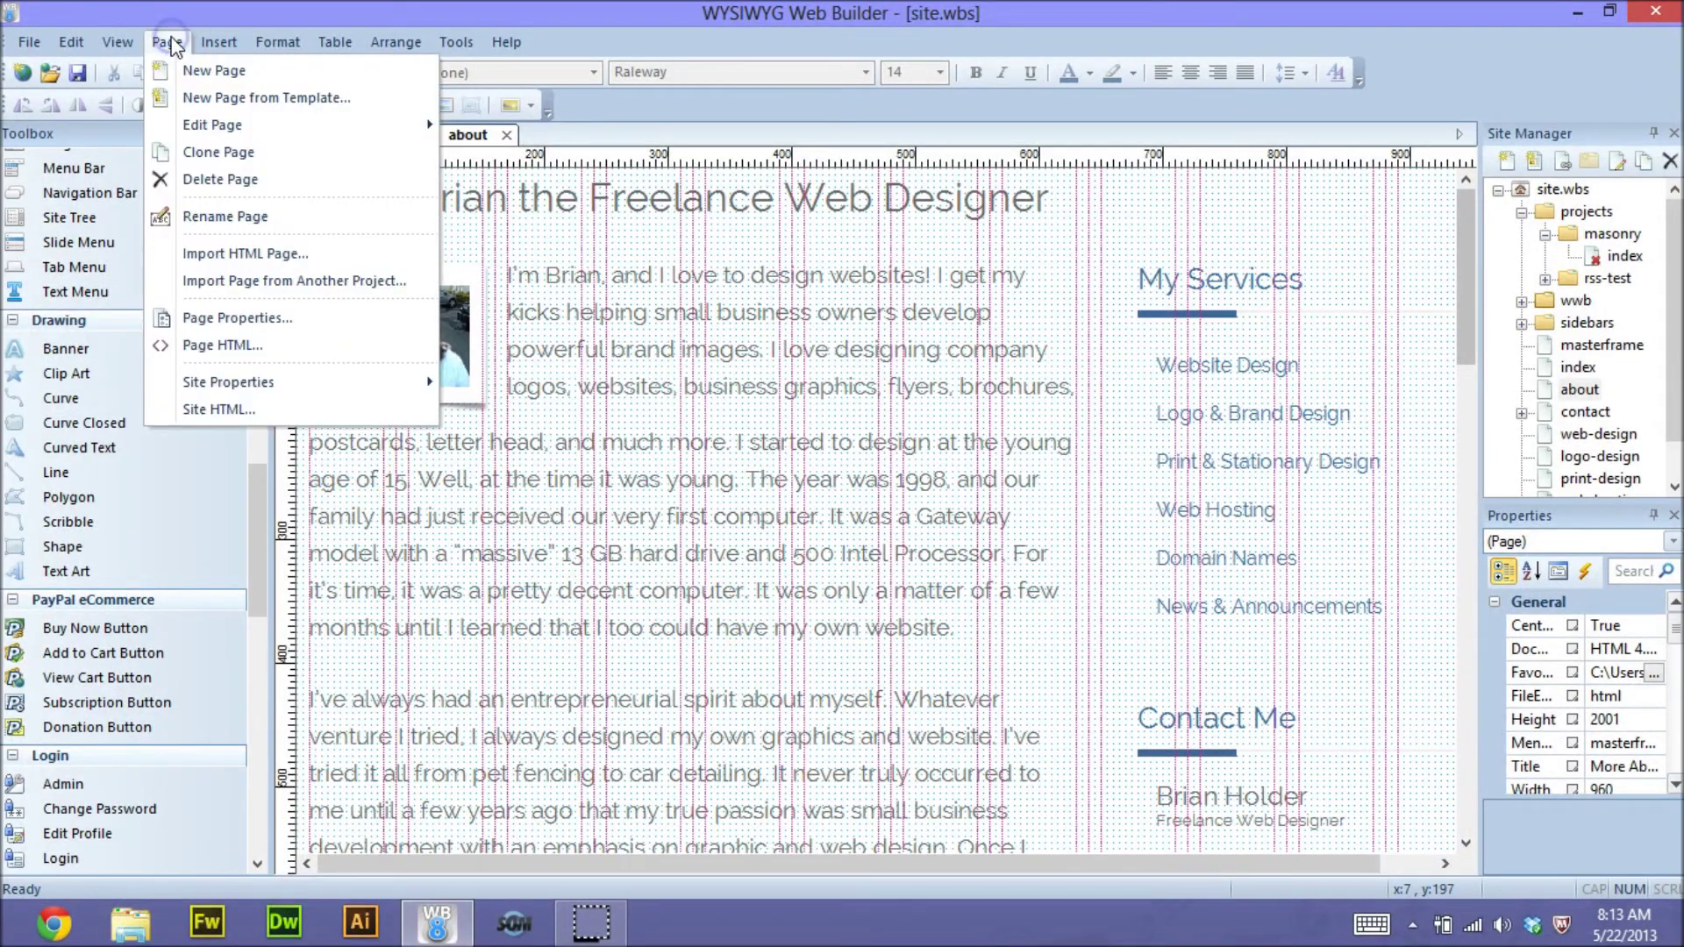
left_click(210, 408)
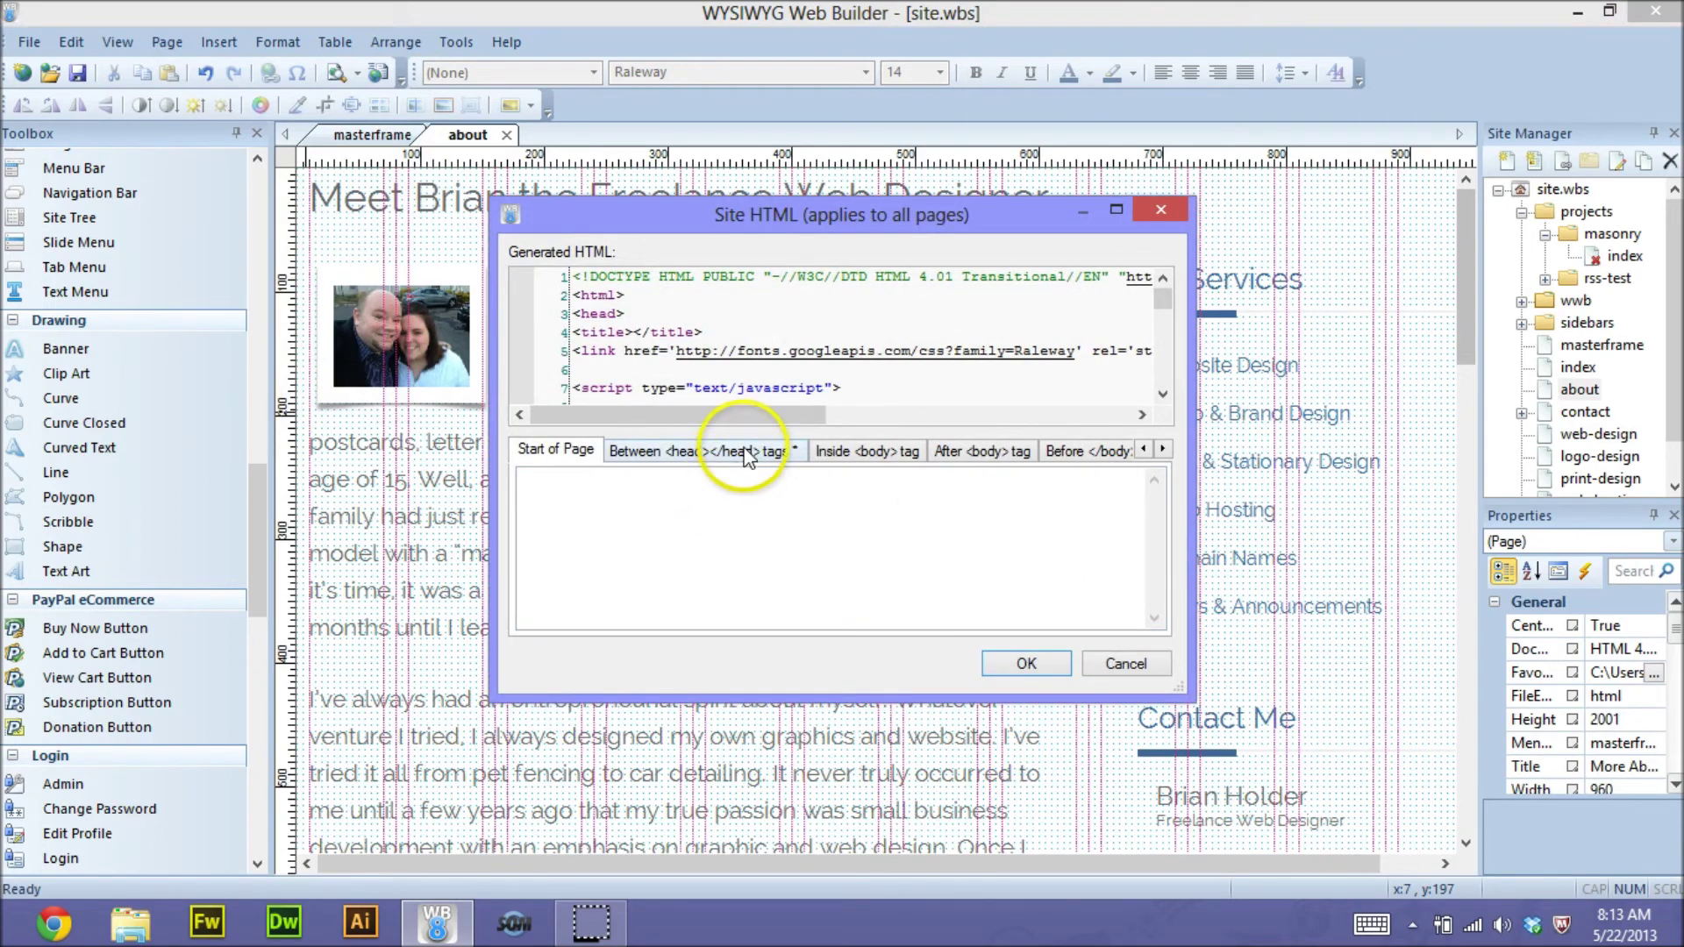
left_click(748, 454)
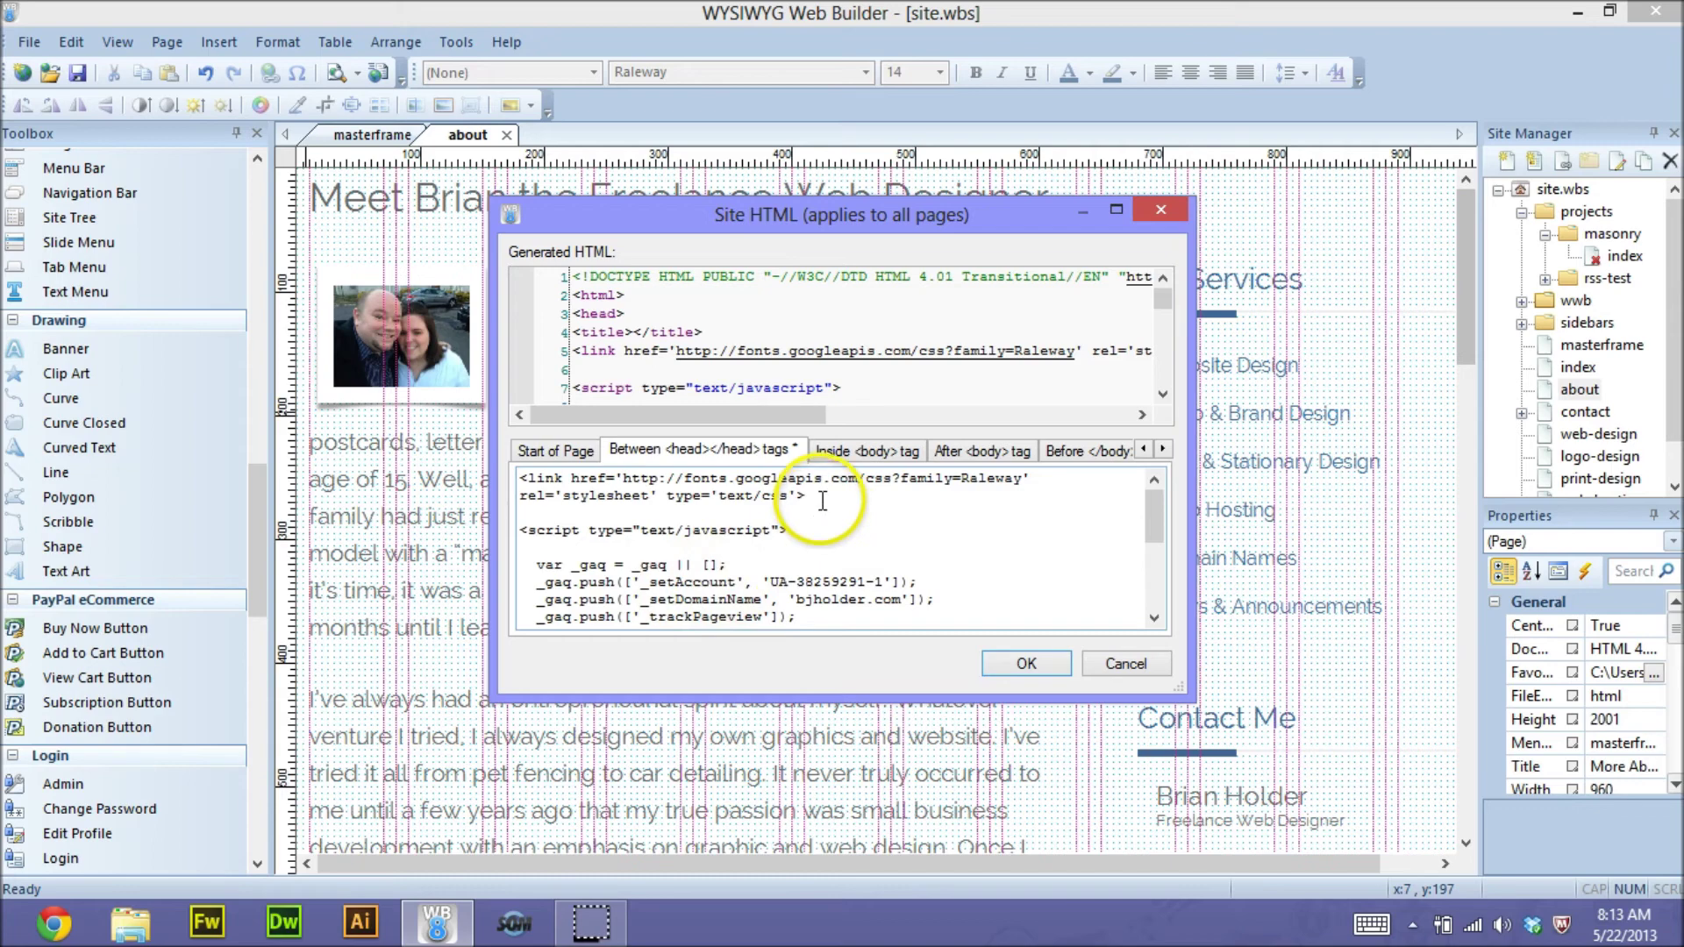
left_click_drag(805, 496, 513, 475)
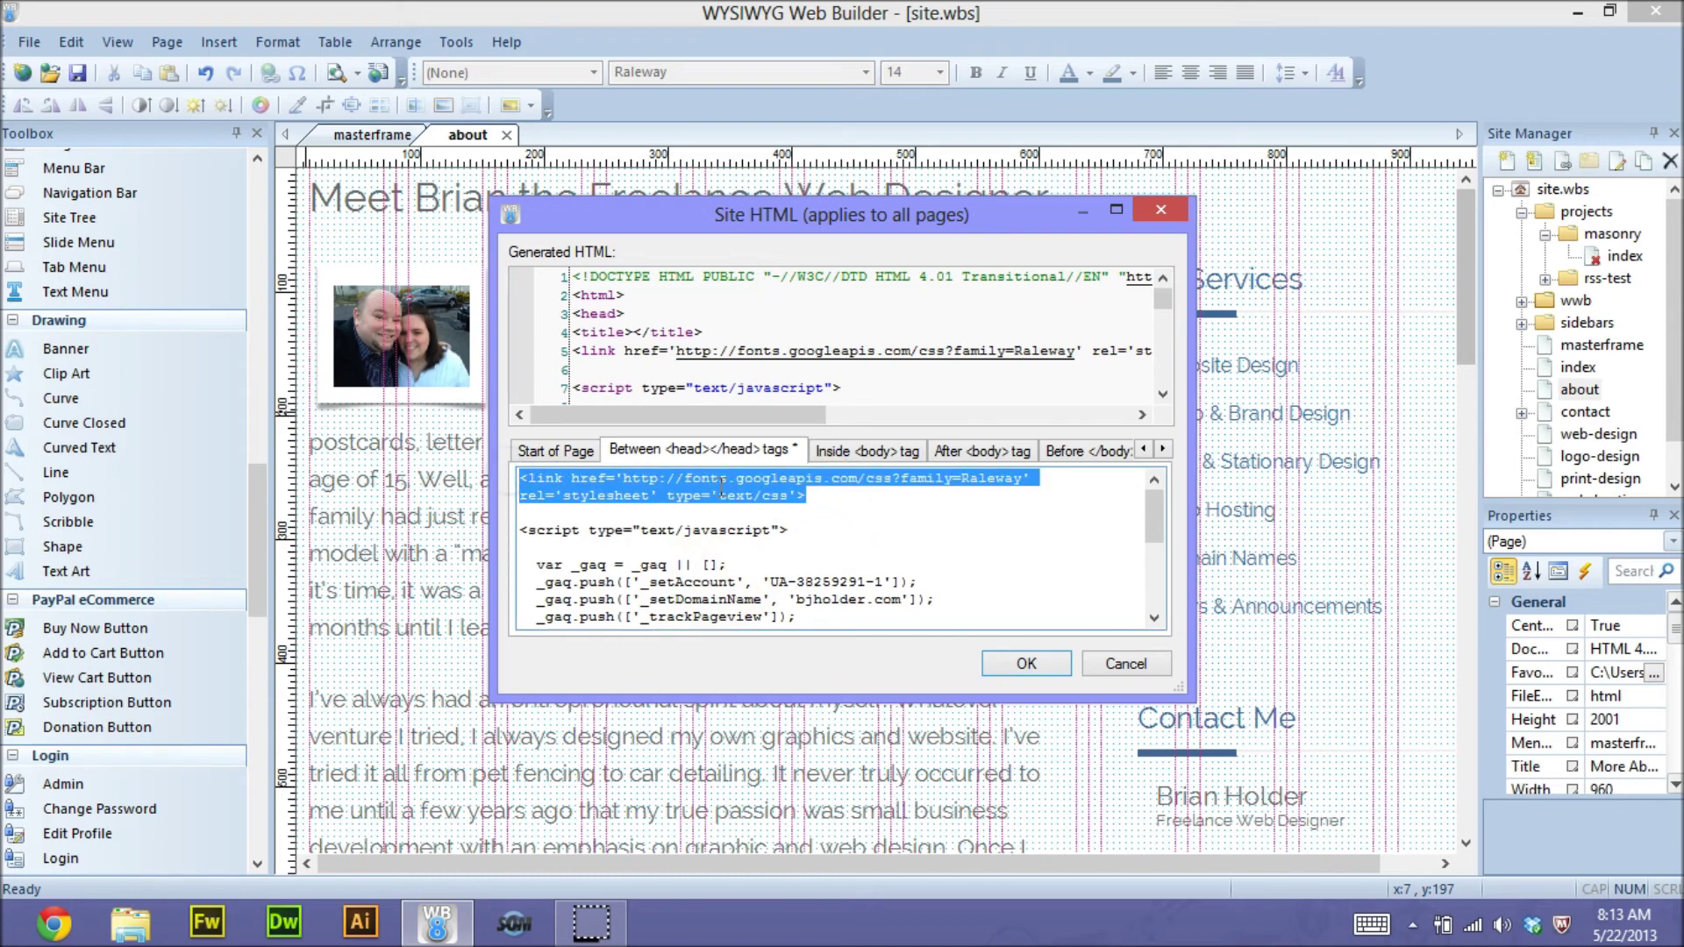
left_click(828, 500)
left_click(1027, 665)
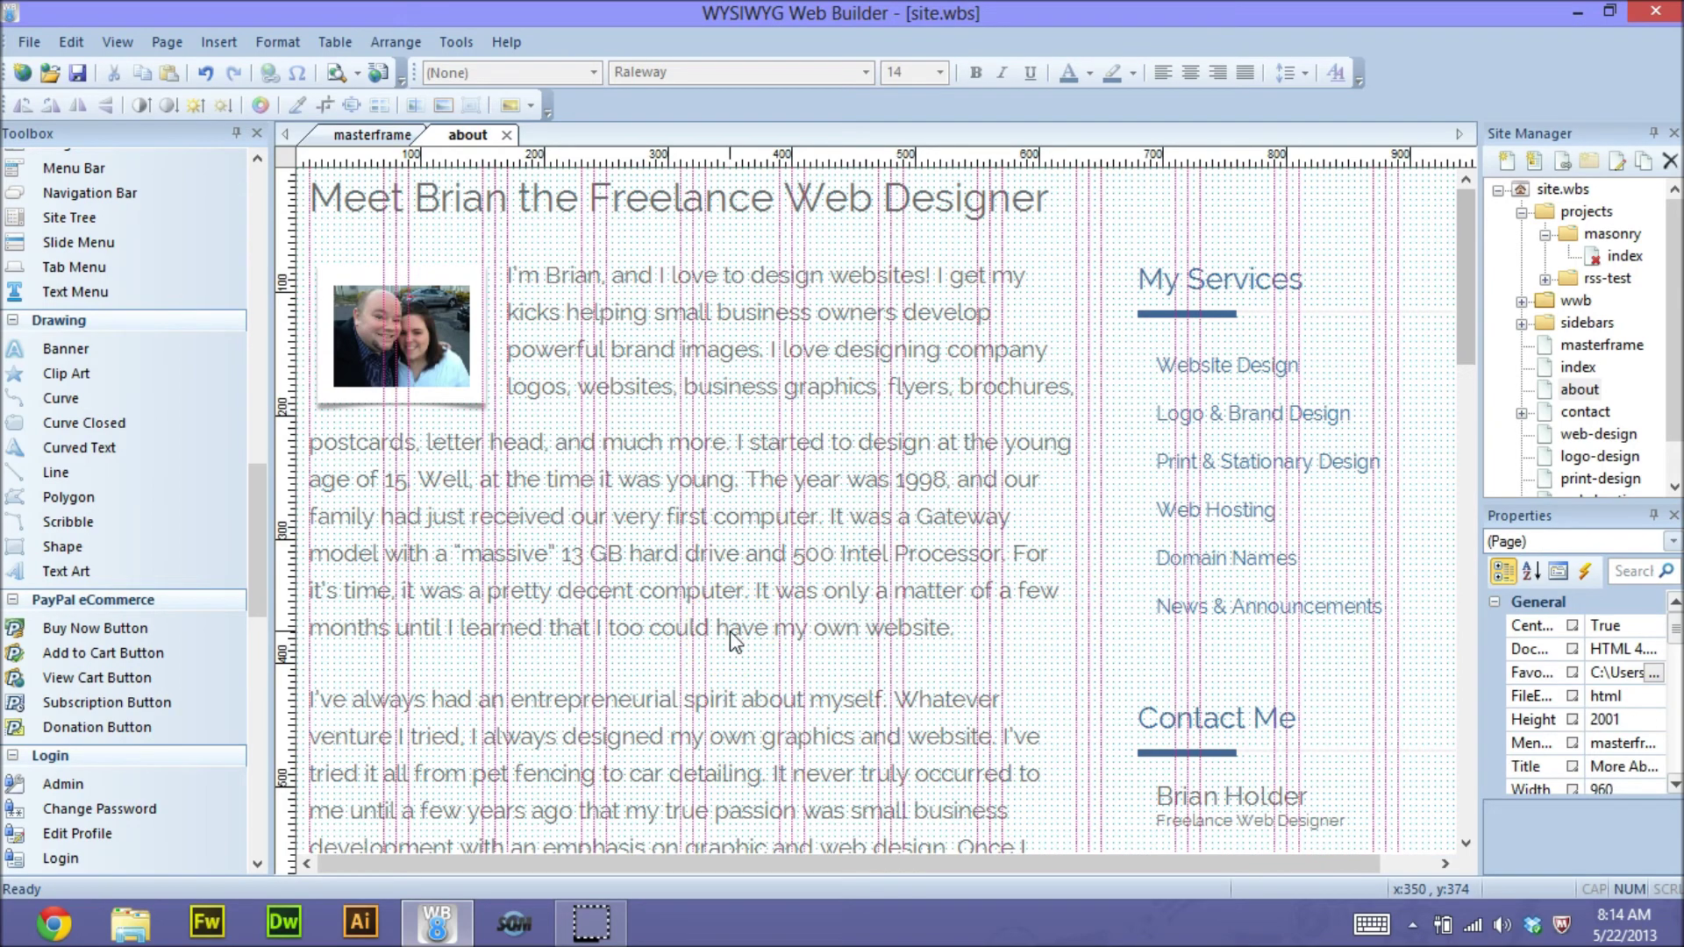
key("alt+Tab")
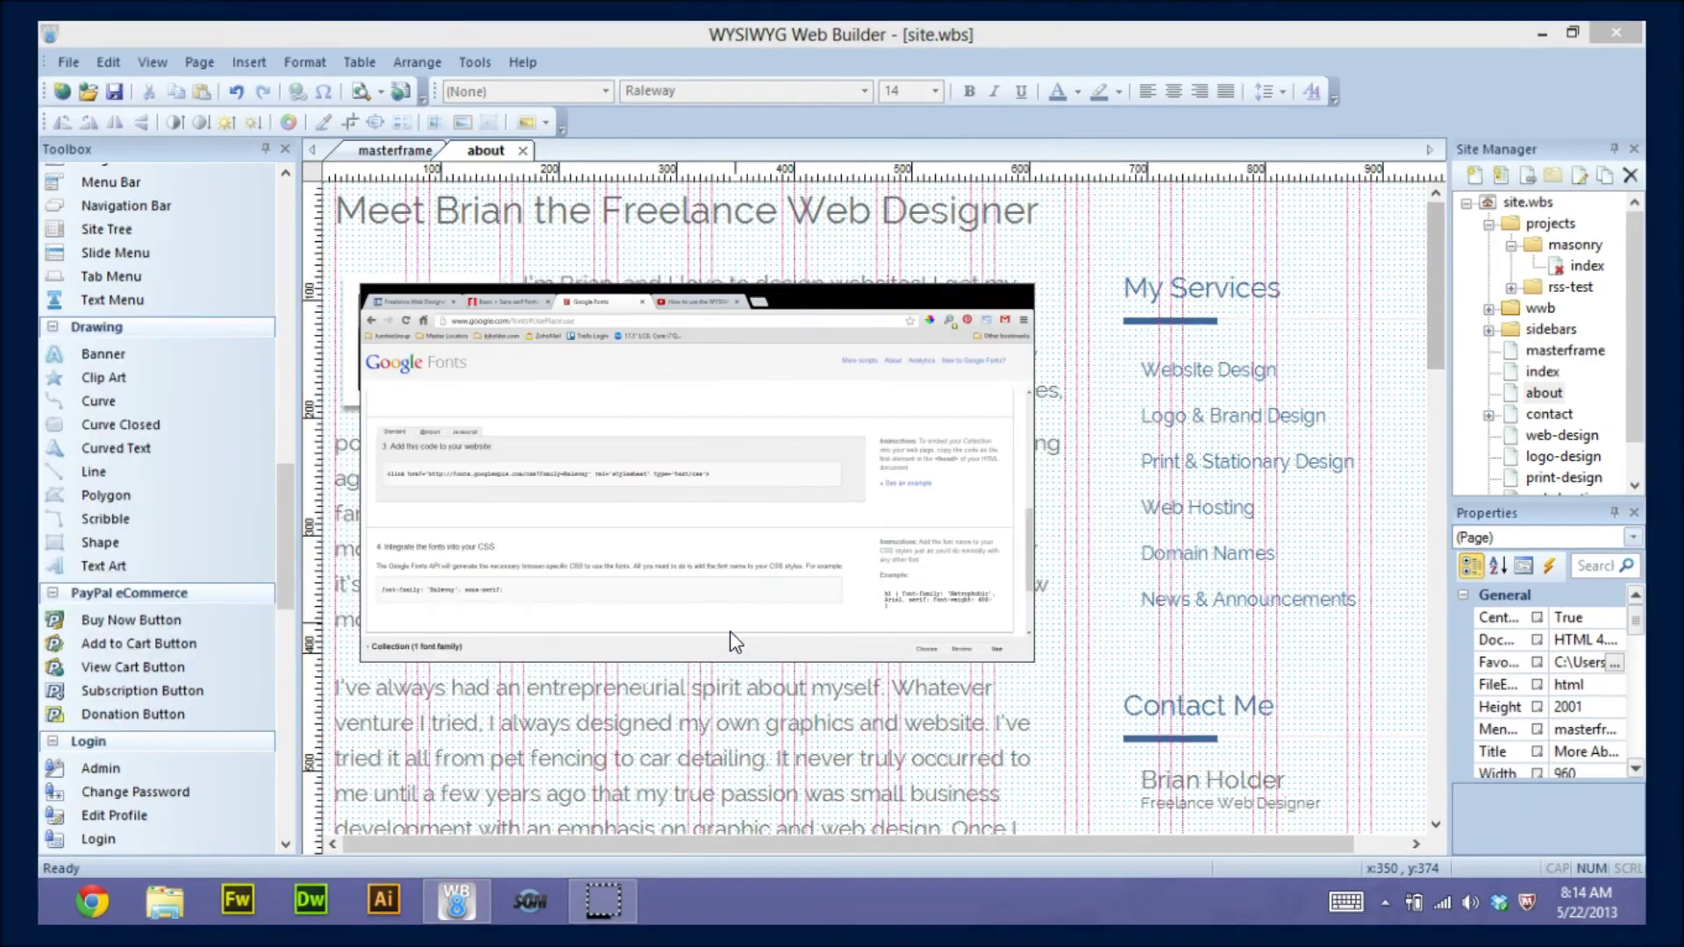
left_click(1591, 912)
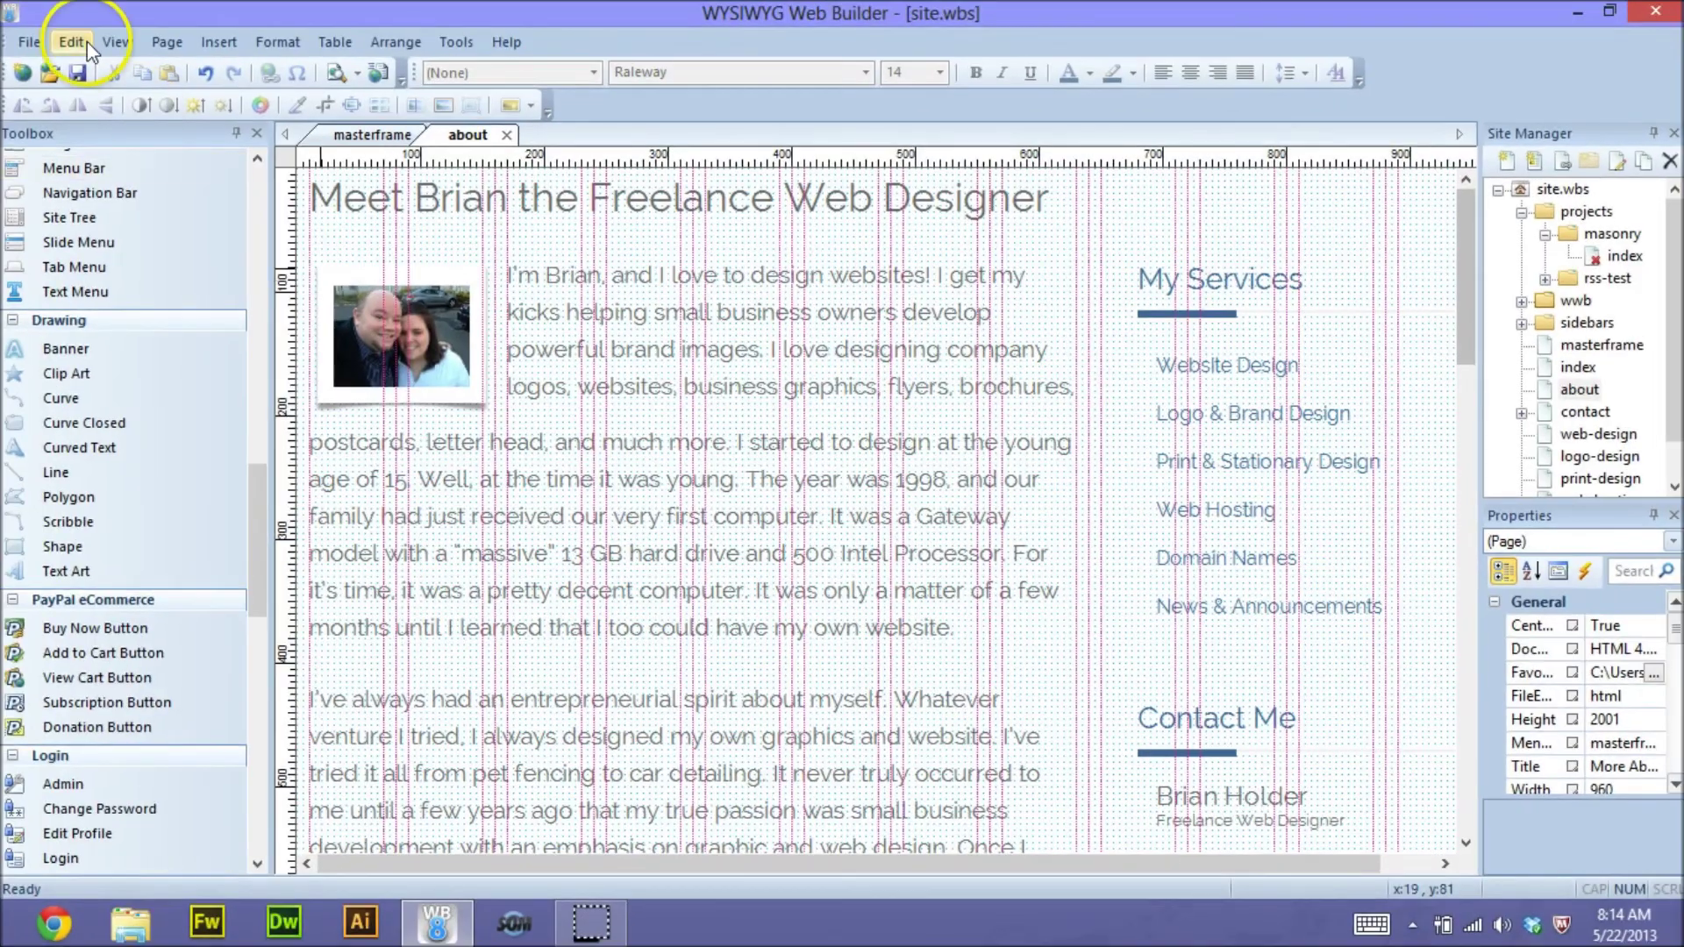
double_click(622, 317)
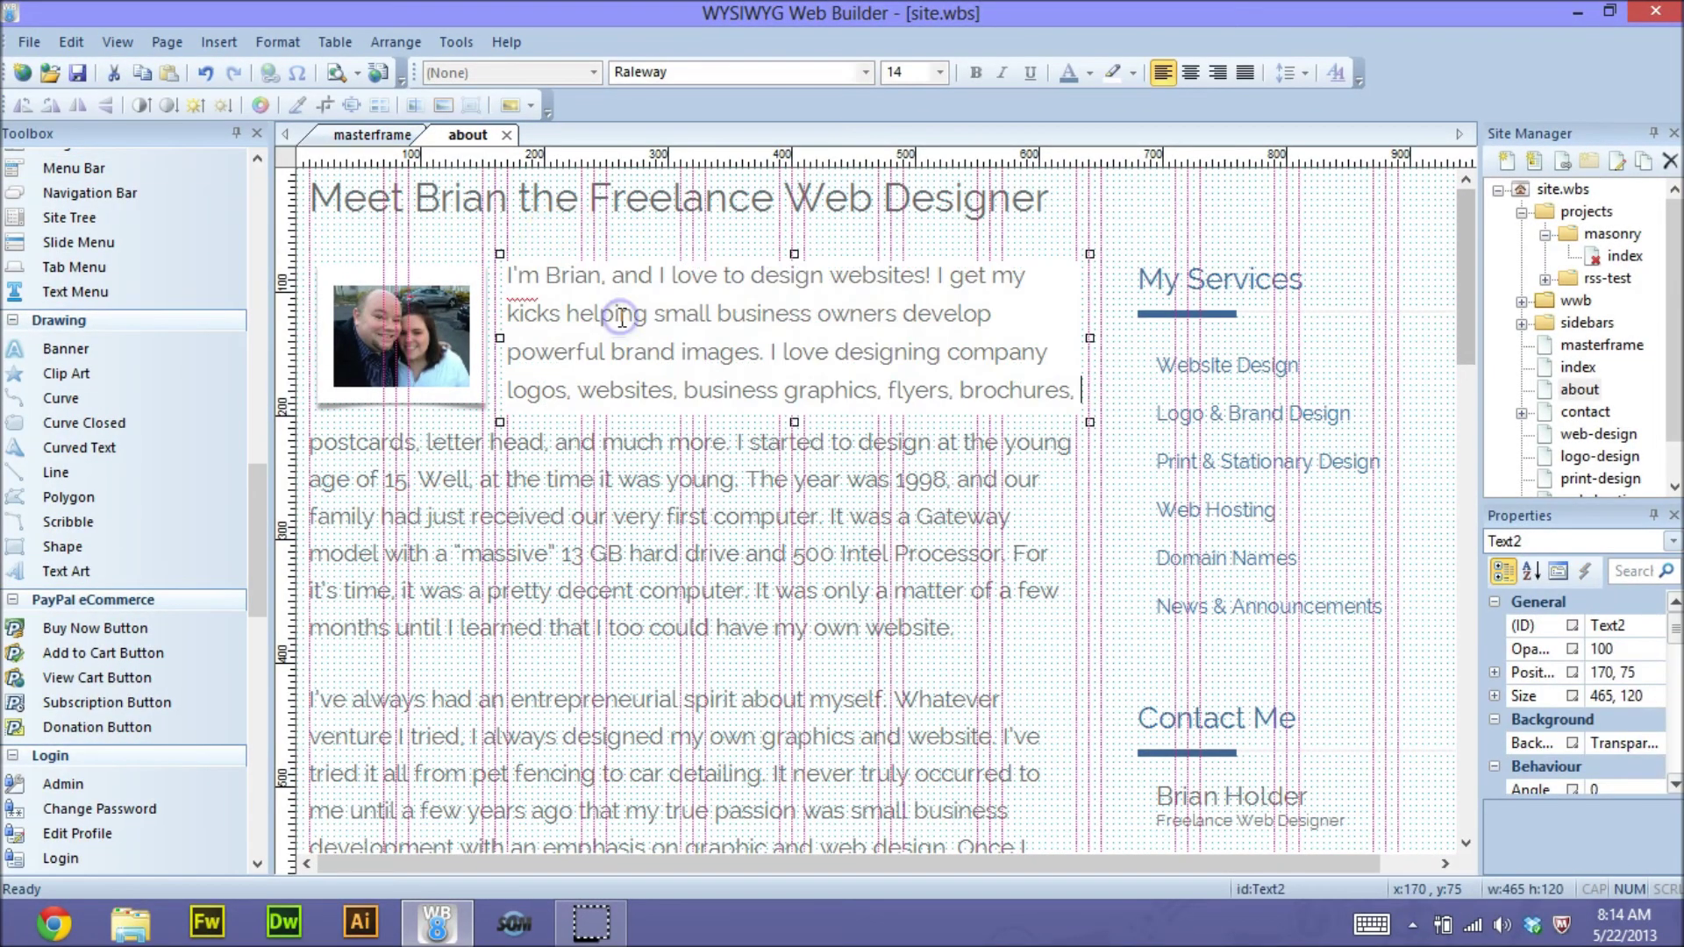
double_click(622, 318)
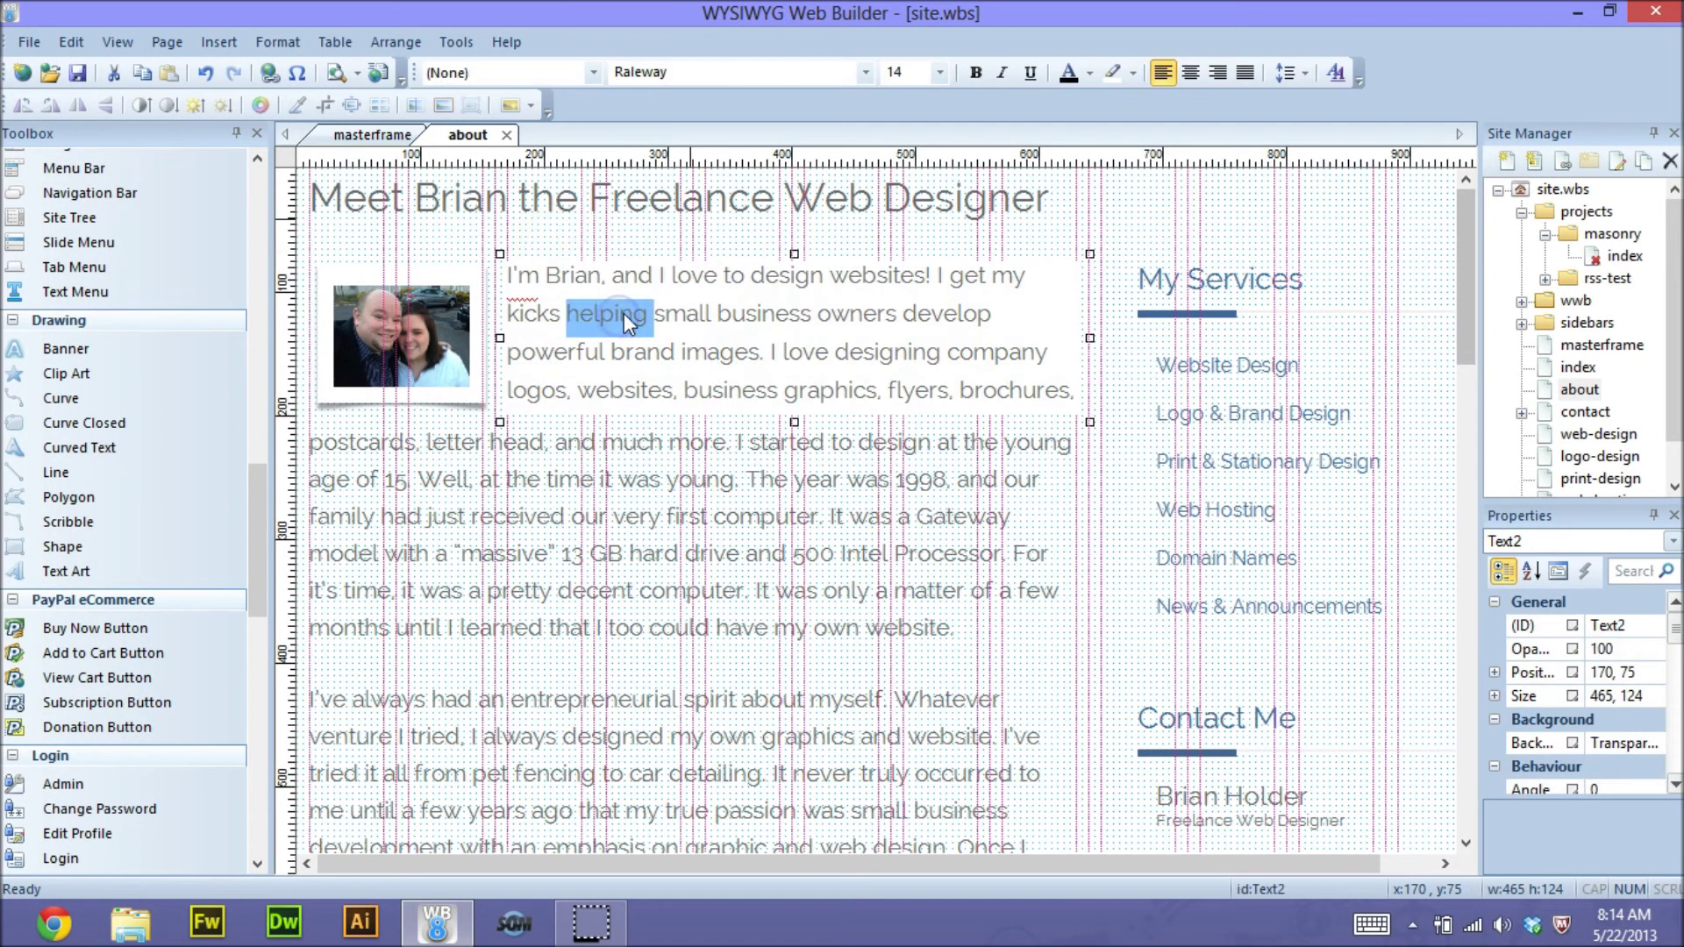
left_click(865, 72)
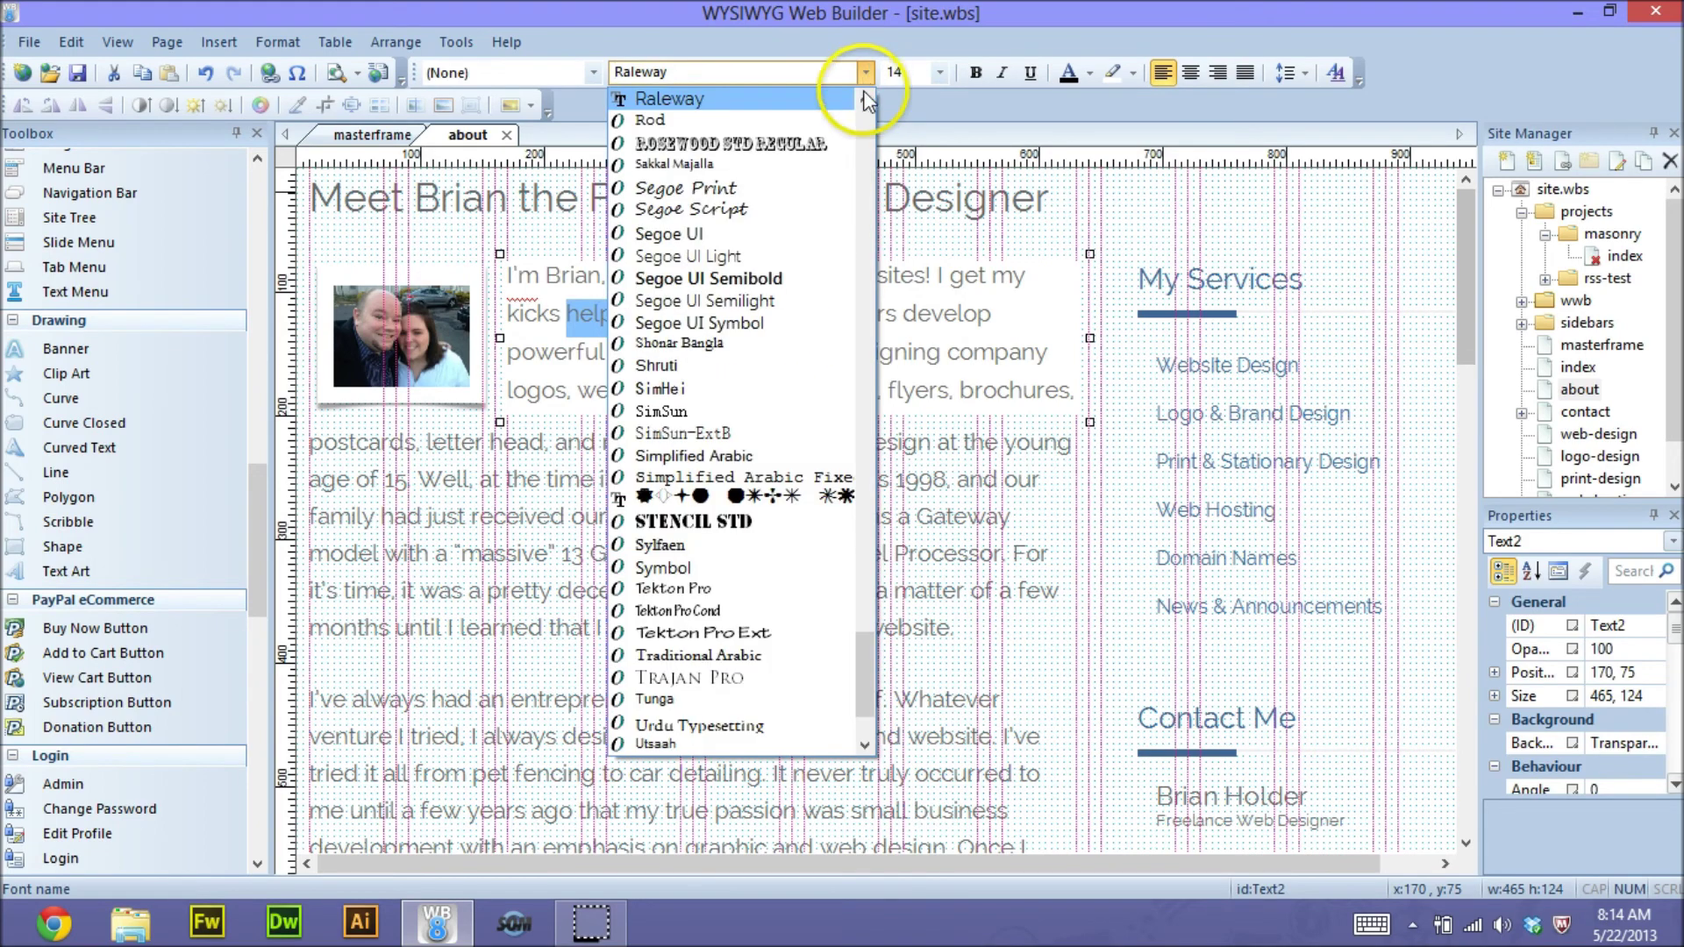
left_click(829, 98)
left_click(1162, 193)
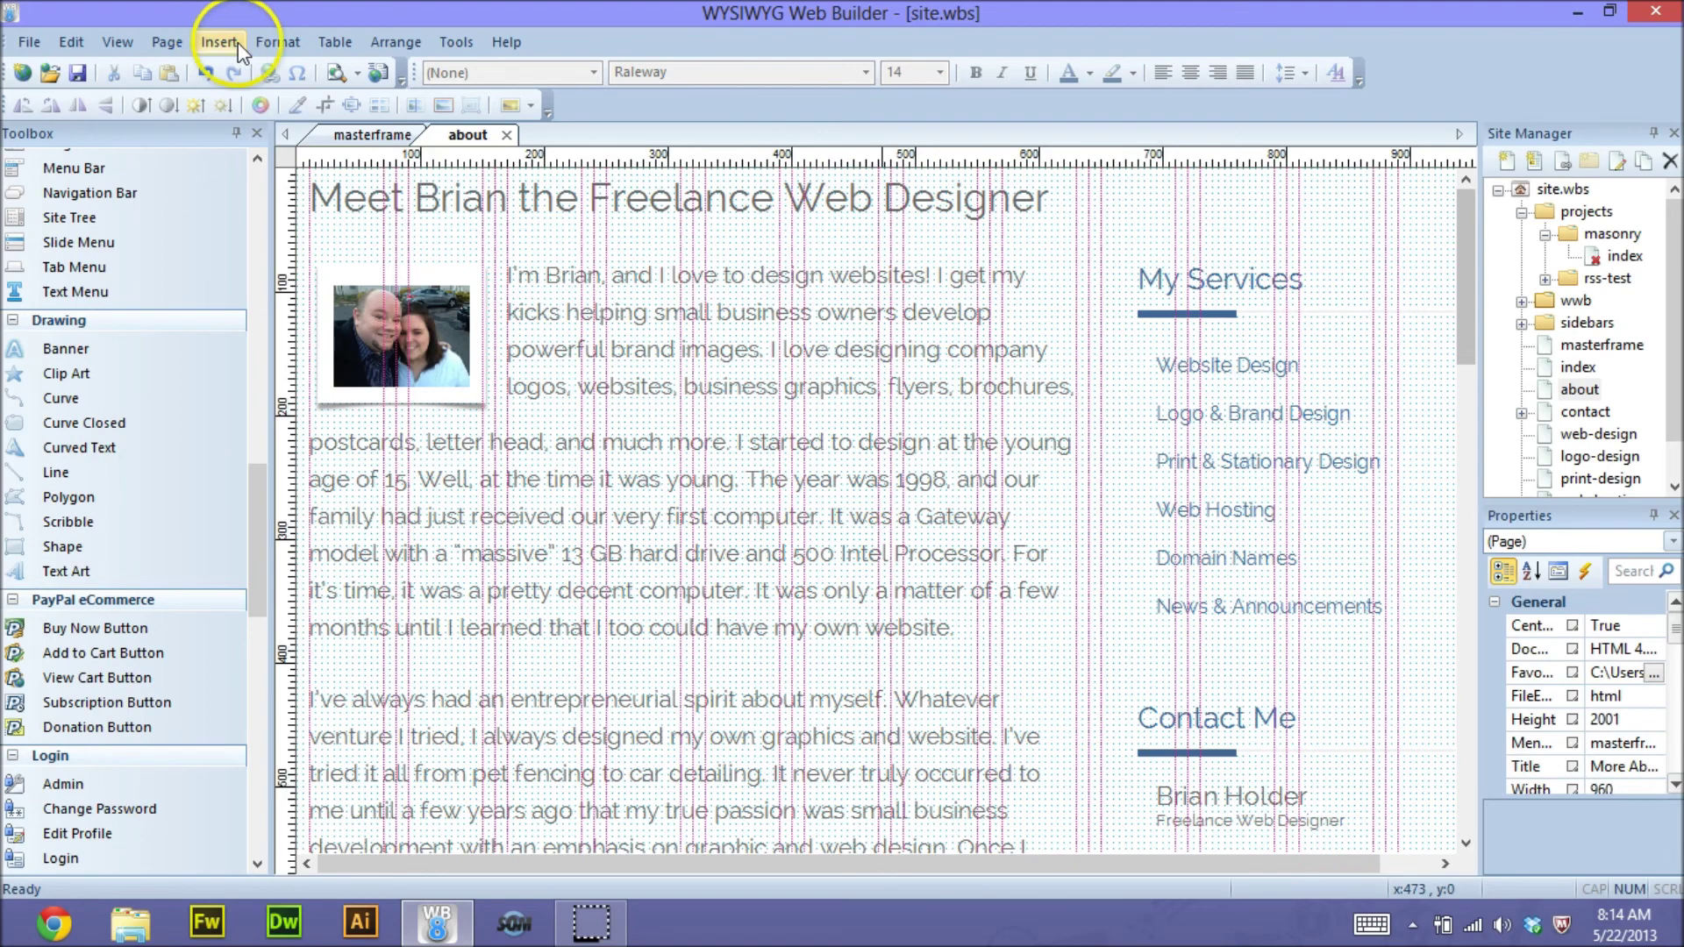
left_click(266, 42)
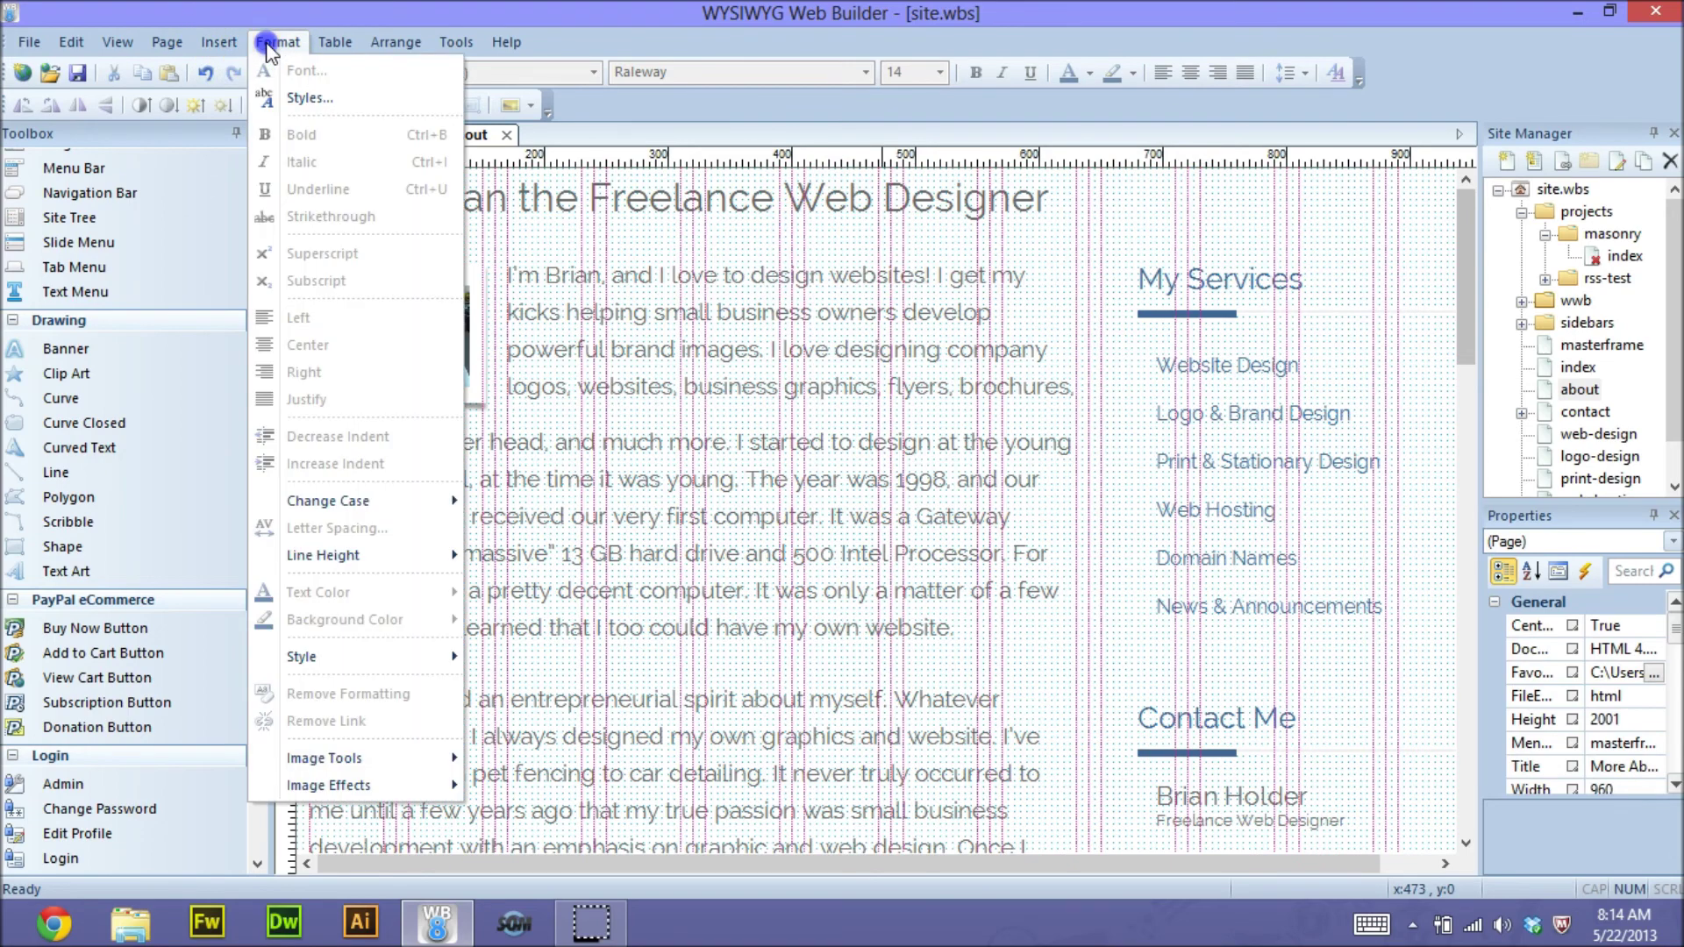
left_click(283, 100)
left_click(633, 265)
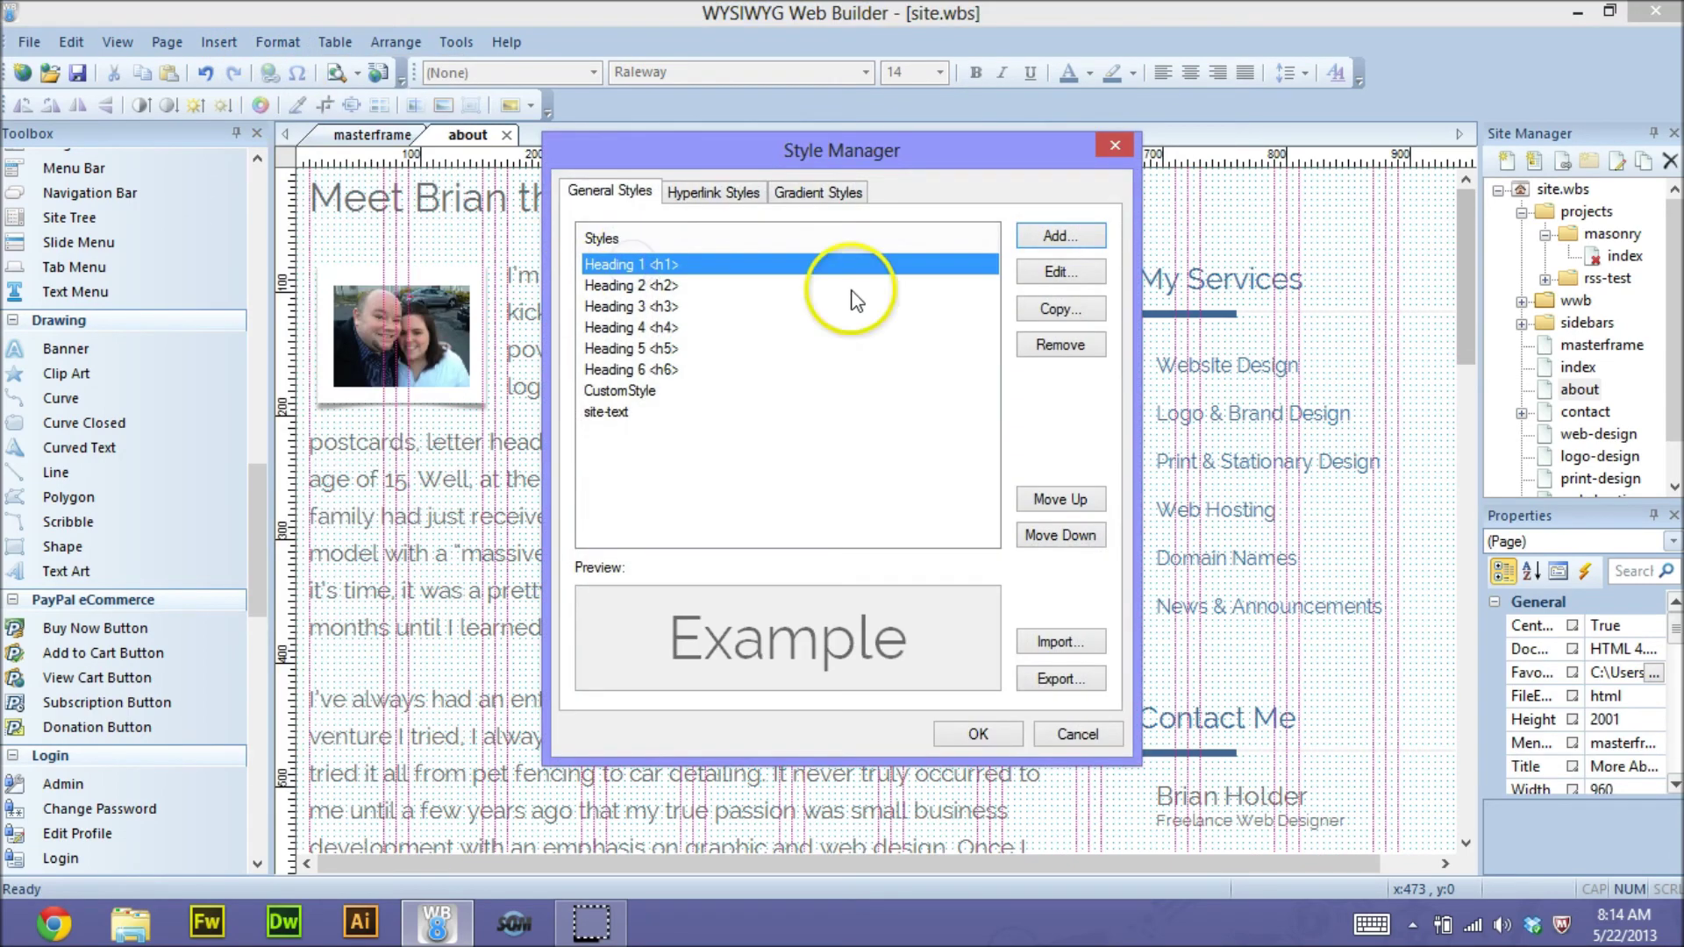
left_click(1037, 274)
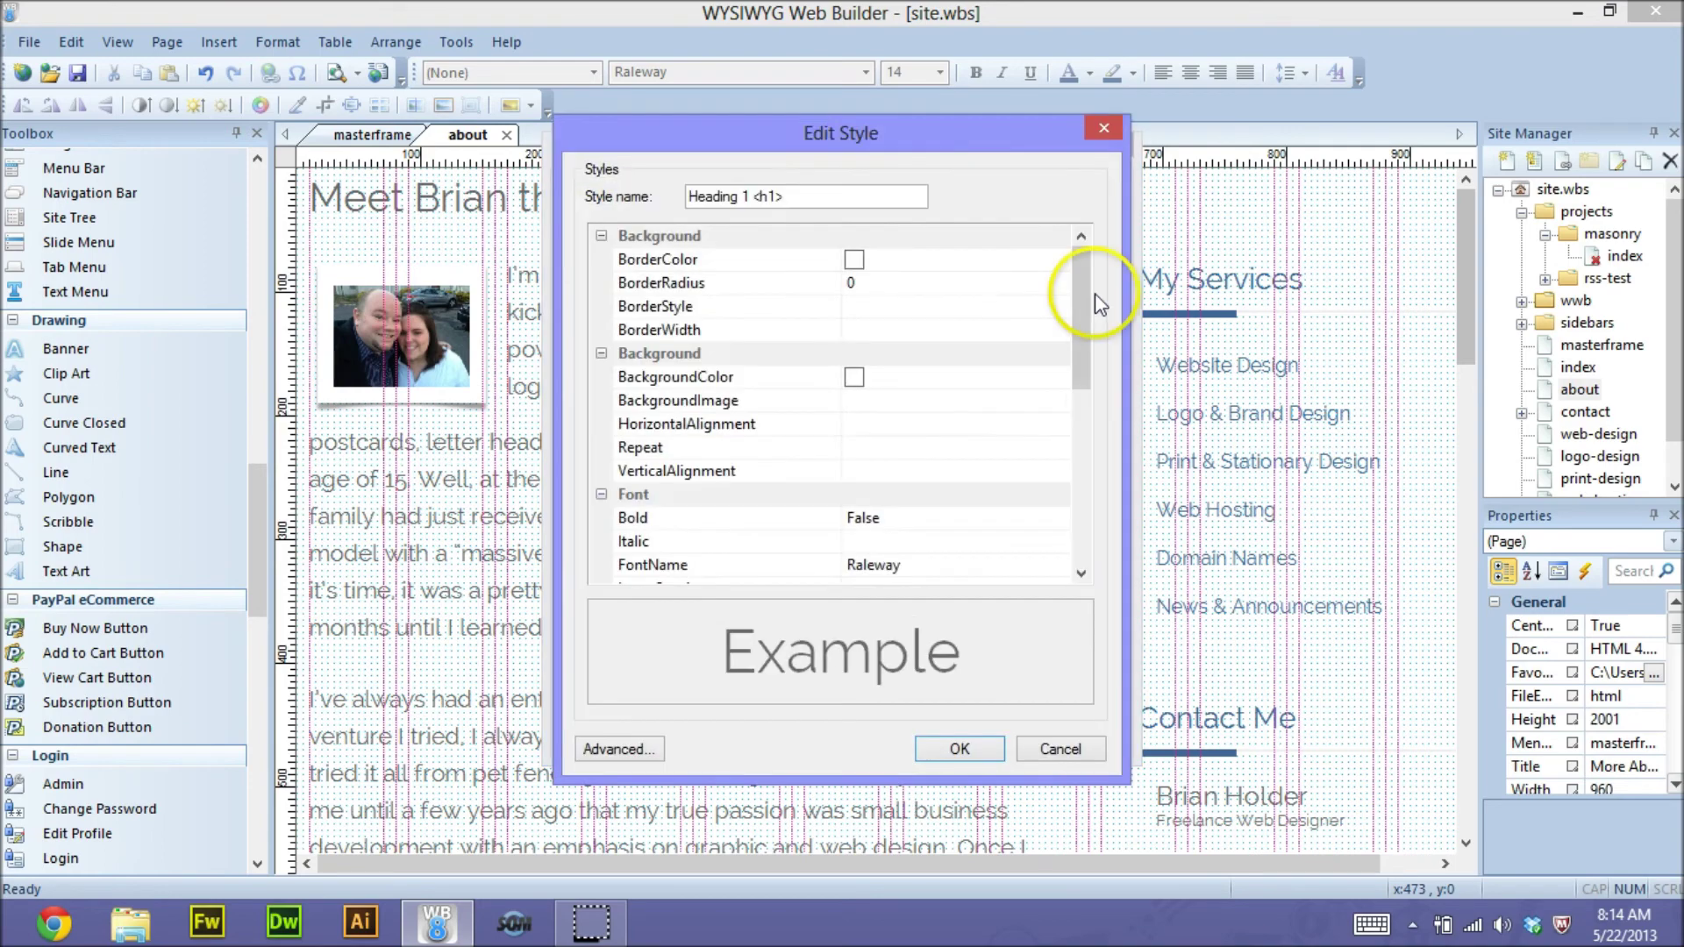
left_click_drag(1090, 303, 1077, 406)
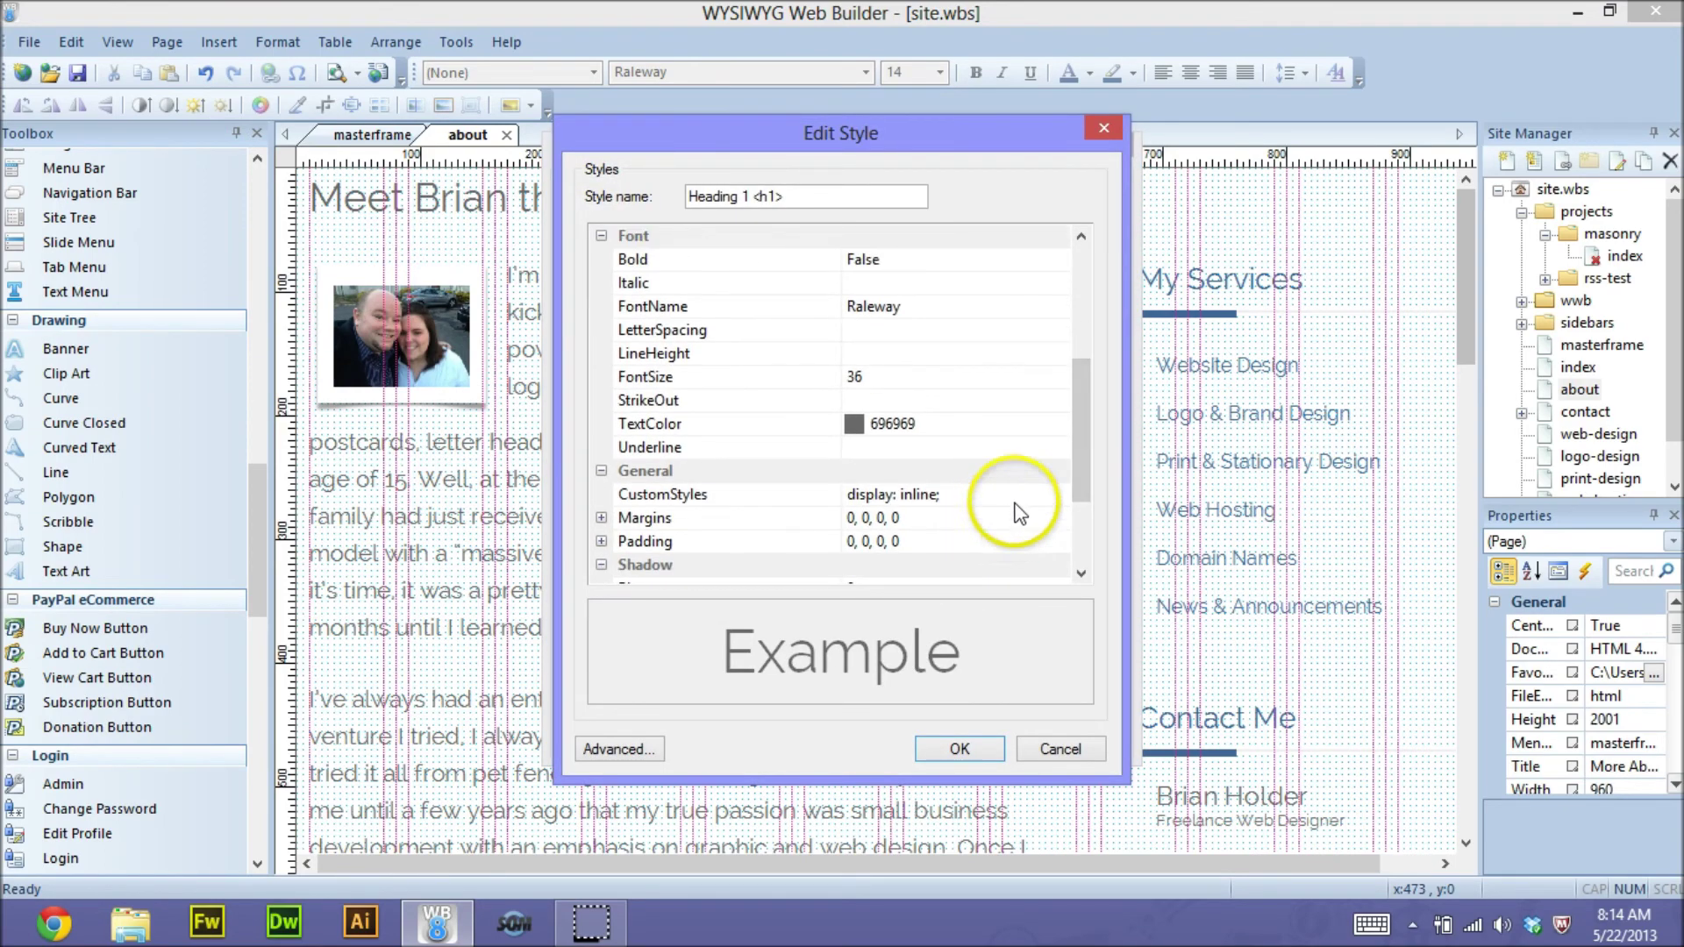
left_click(1027, 500)
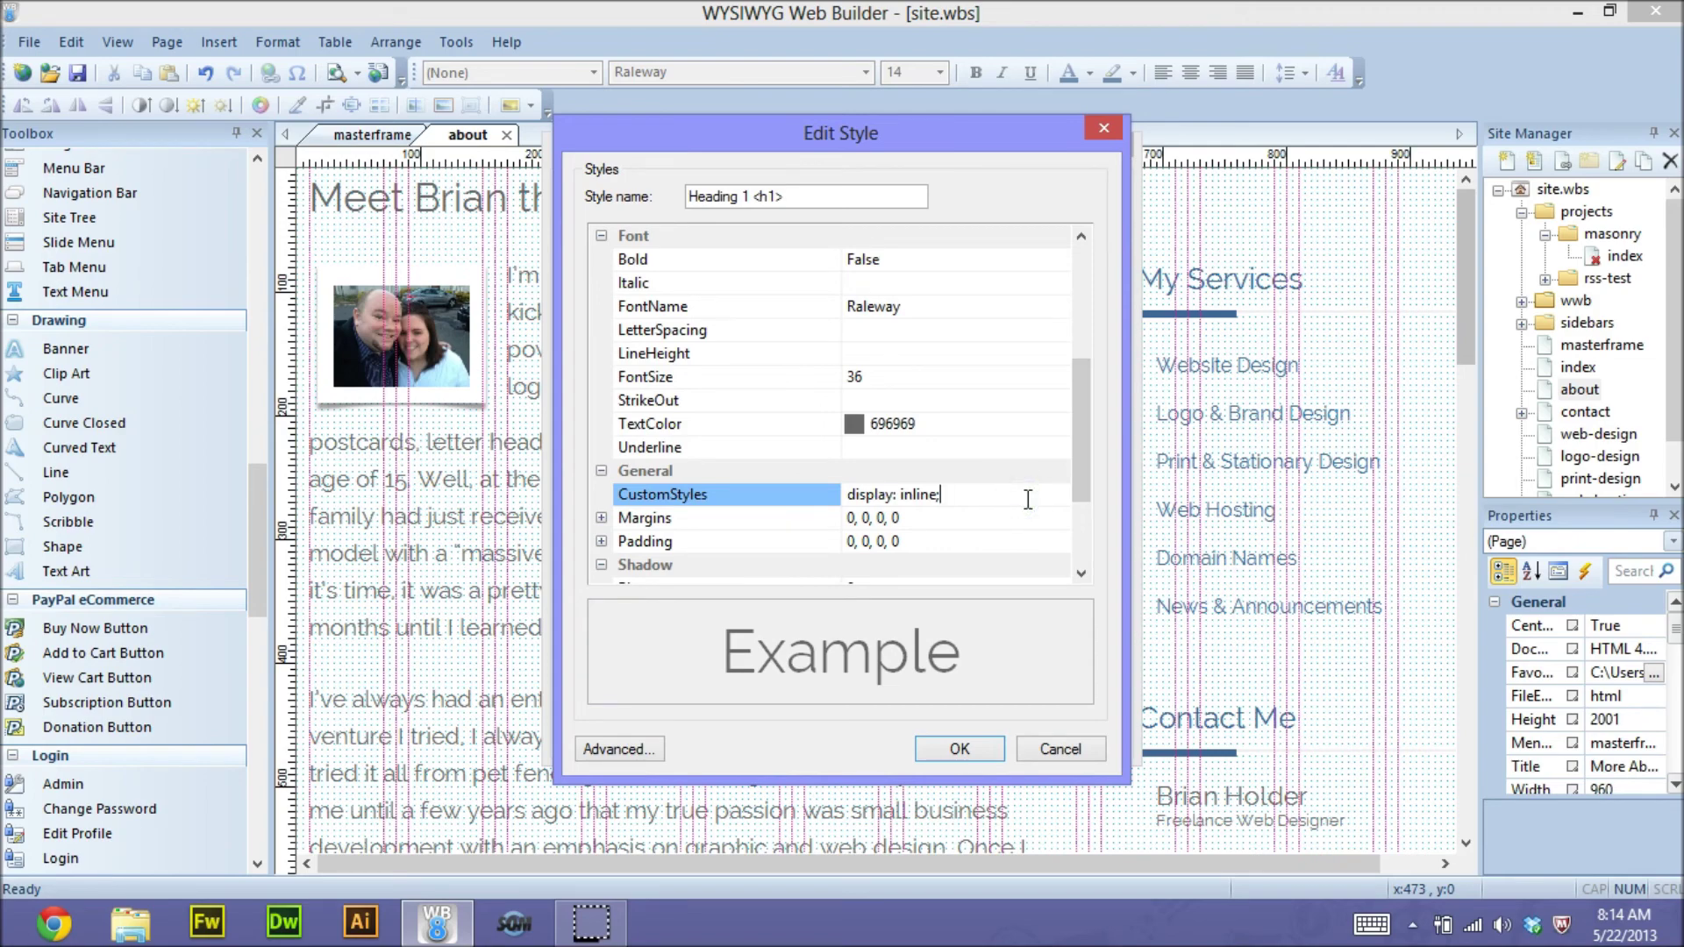
left_click(1063, 309)
left_click(1055, 309)
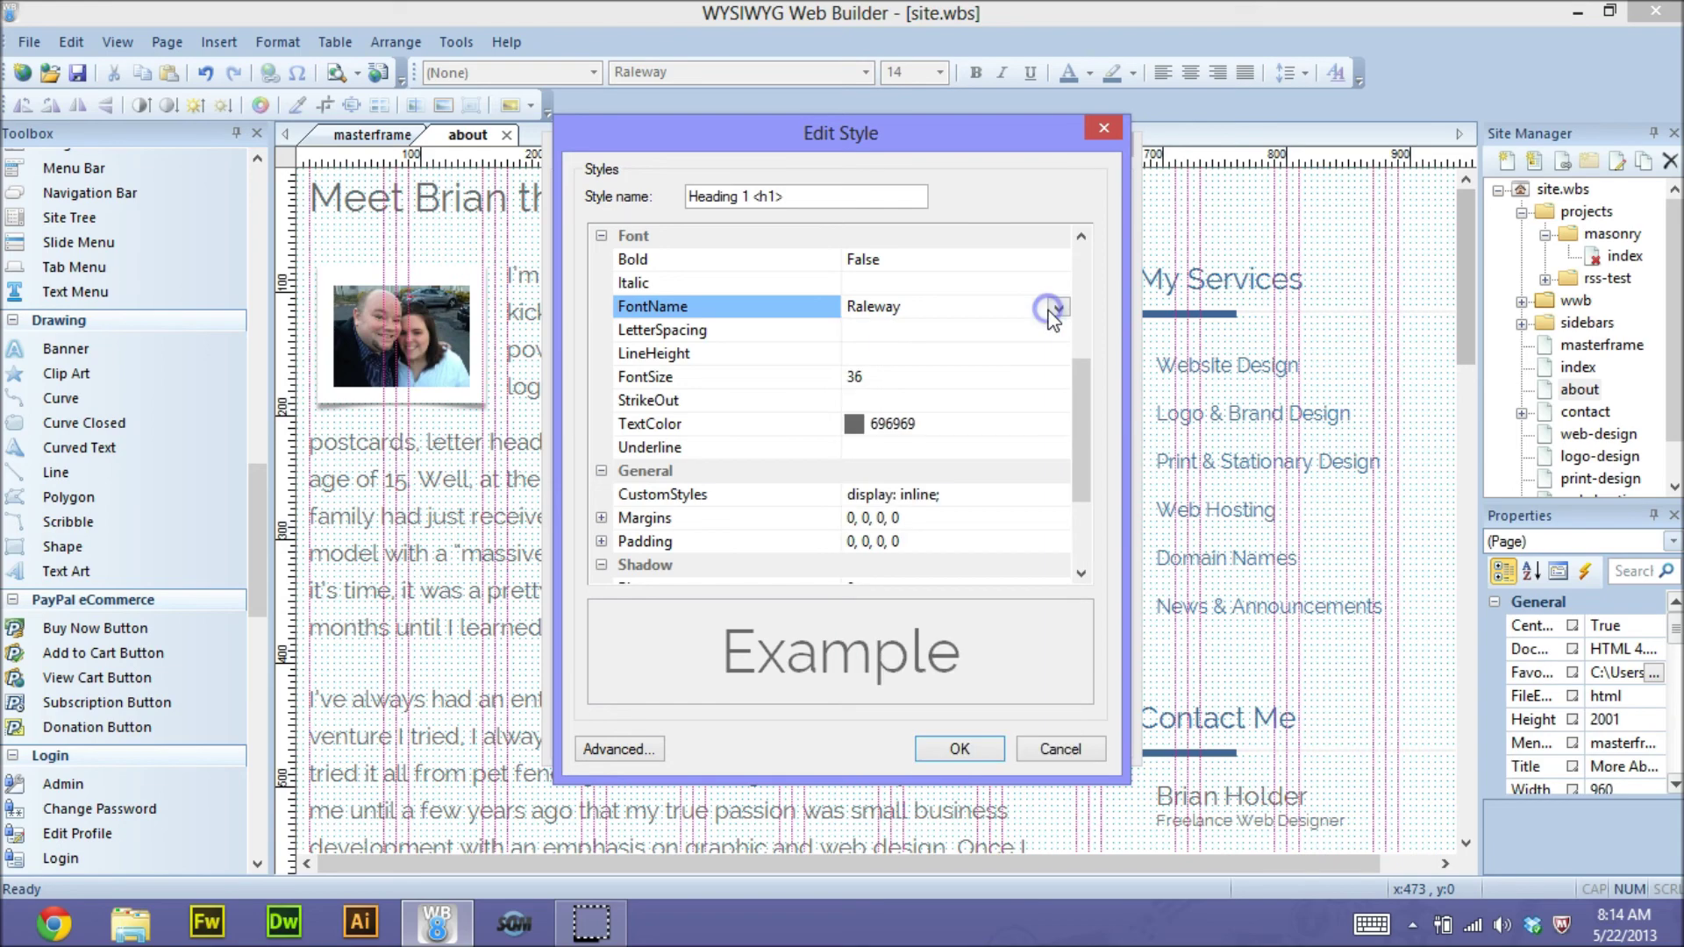
left_click(960, 750)
left_click(969, 748)
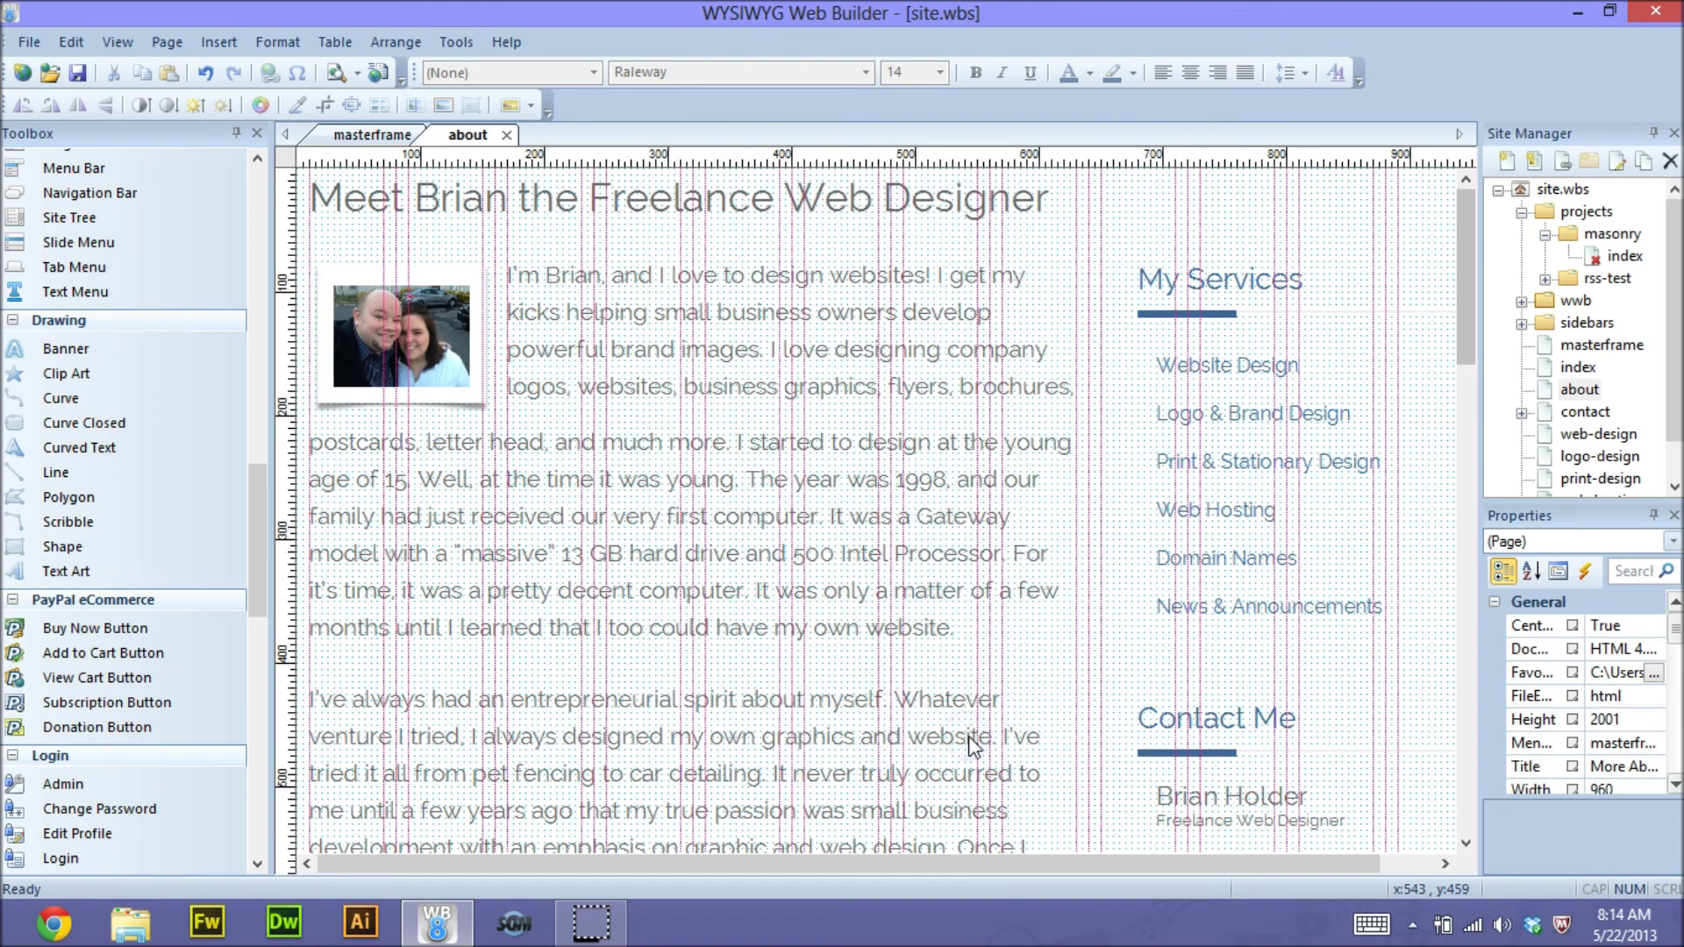